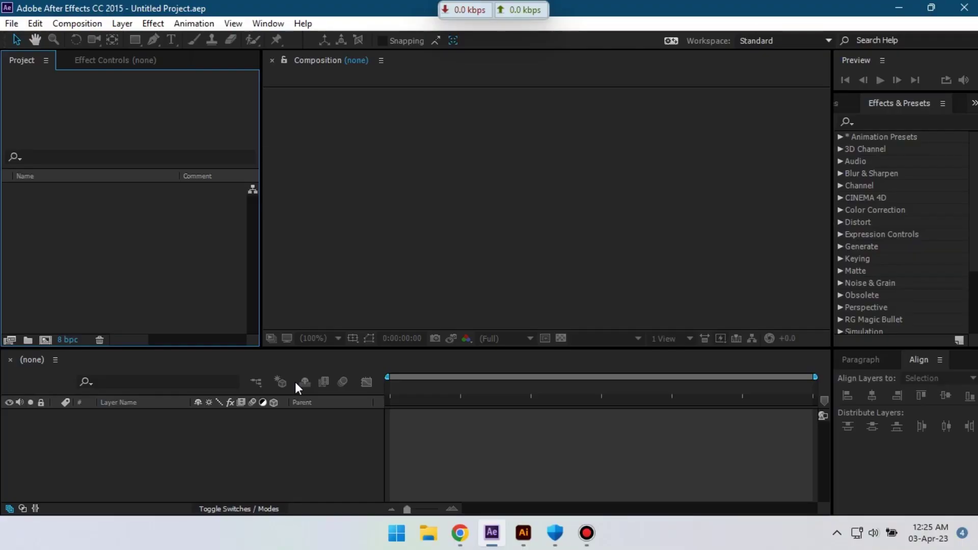
- Zoom out on the logo artwork in Illustrator and select all of it
click(525, 535)
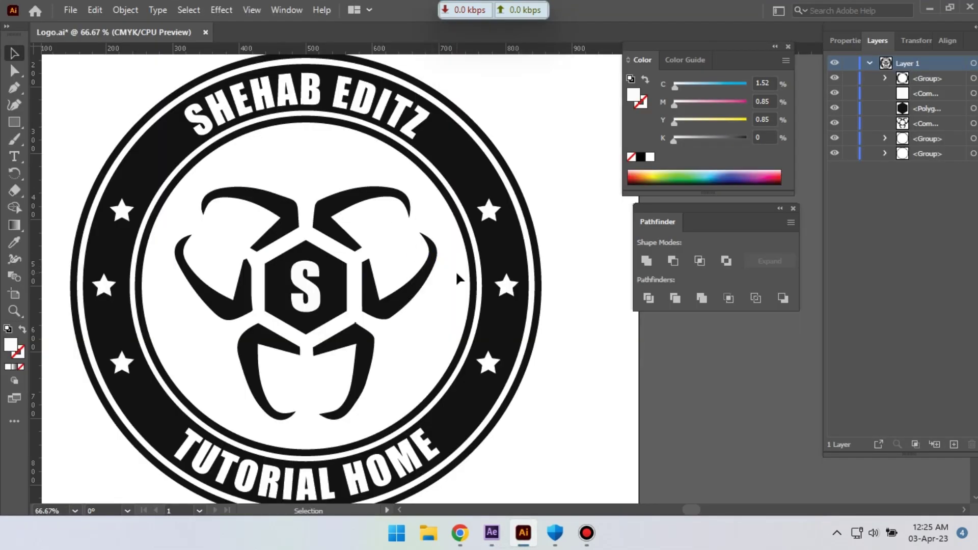
scroll(457, 280, up, 1)
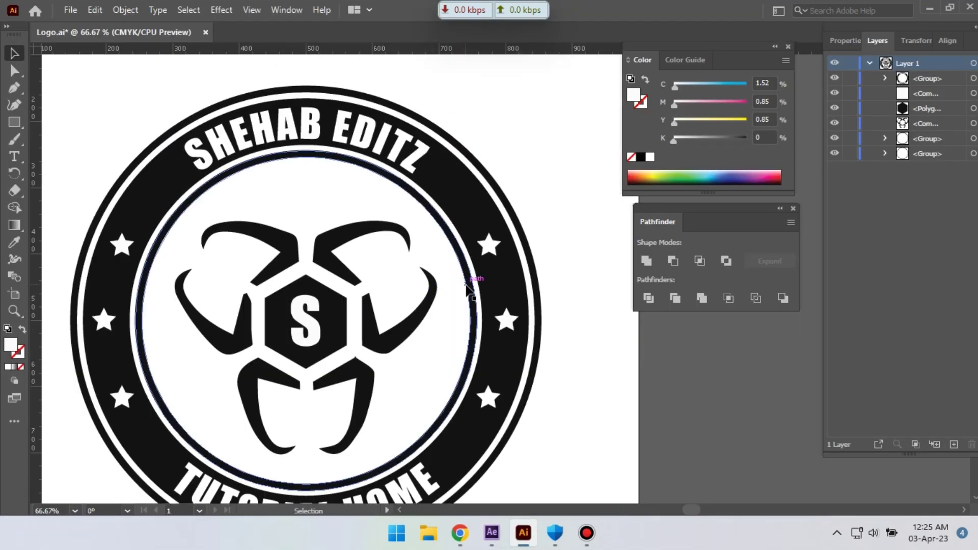
key(ctrl+minus)
key(v)
drag(192, 131, 518, 463)
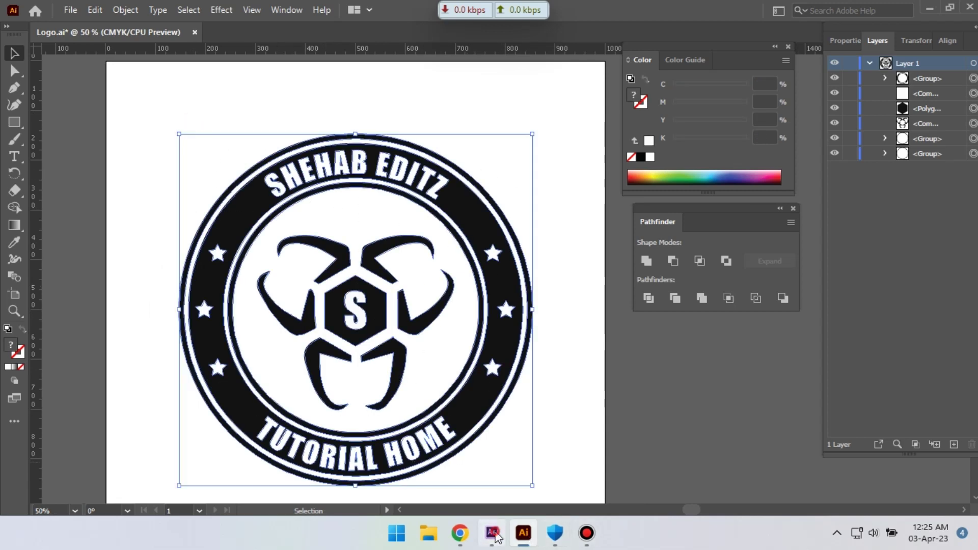
click(491, 533)
click(523, 533)
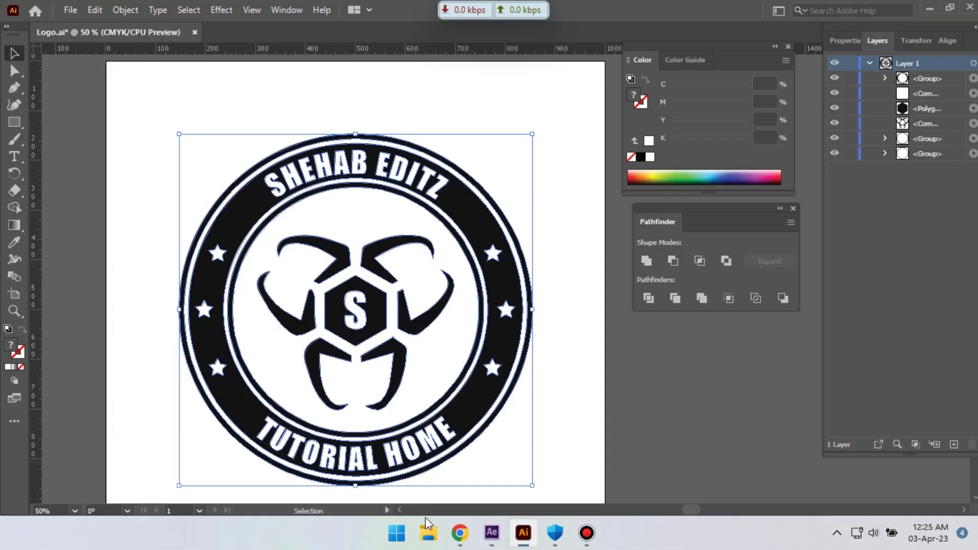
click(491, 533)
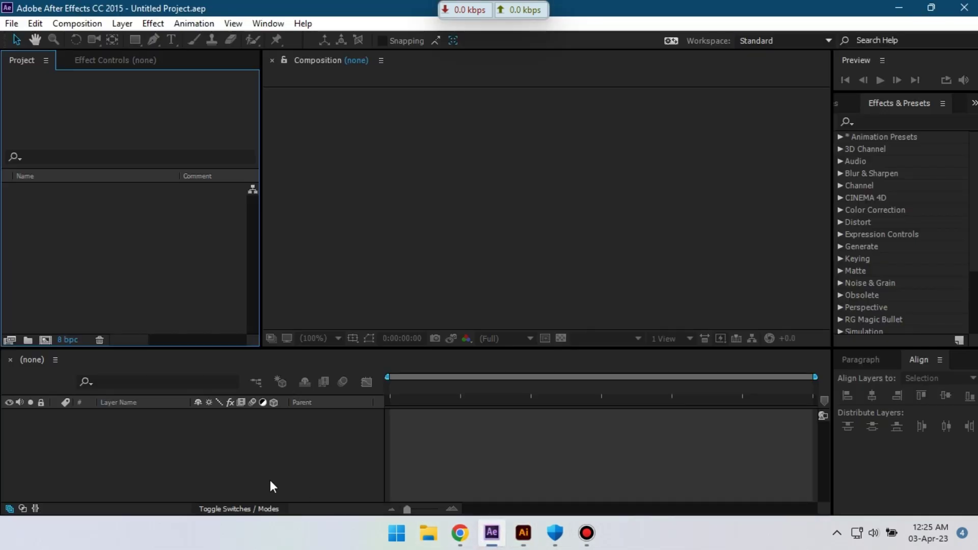
- Create composition 'main' at 1920×1080, 30 fps, duration 0:00:15:00
click(45, 340)
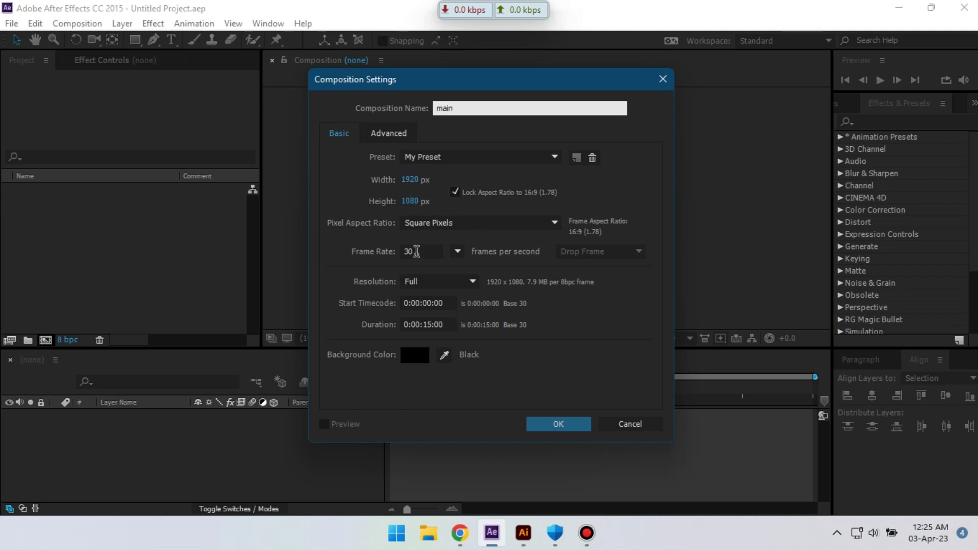
click(417, 252)
click(446, 325)
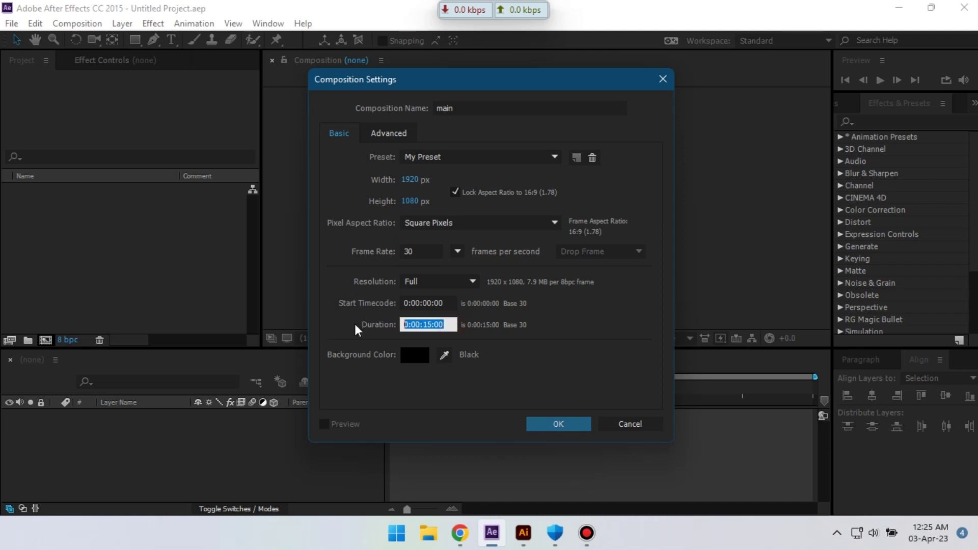
click(566, 425)
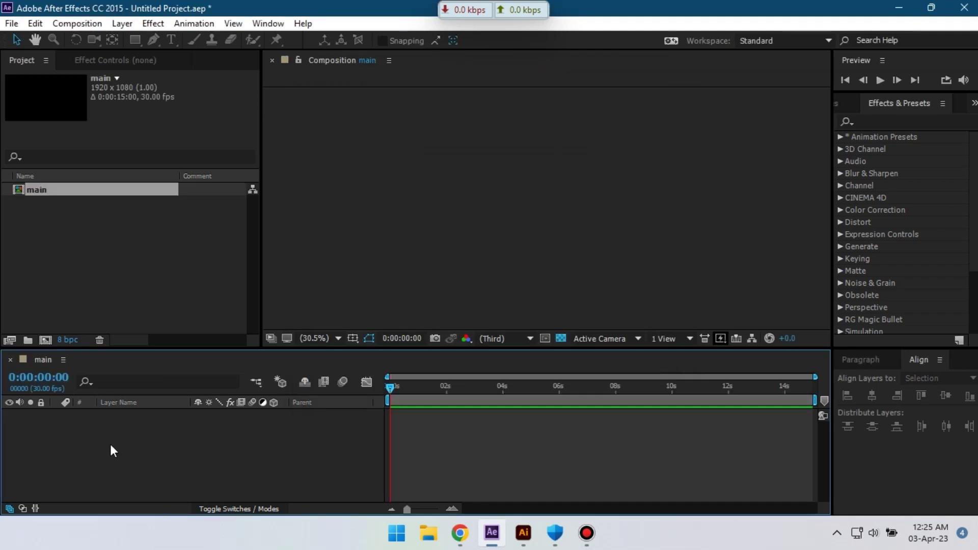
- Add a new solid layer named mask1 to the main comp
right_click(109, 445)
mouse_move(163, 307)
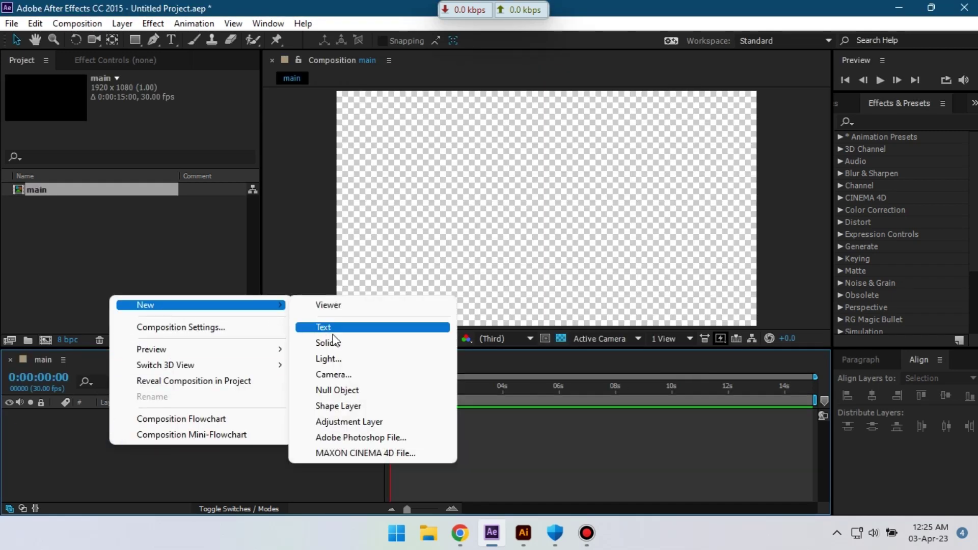
click(336, 343)
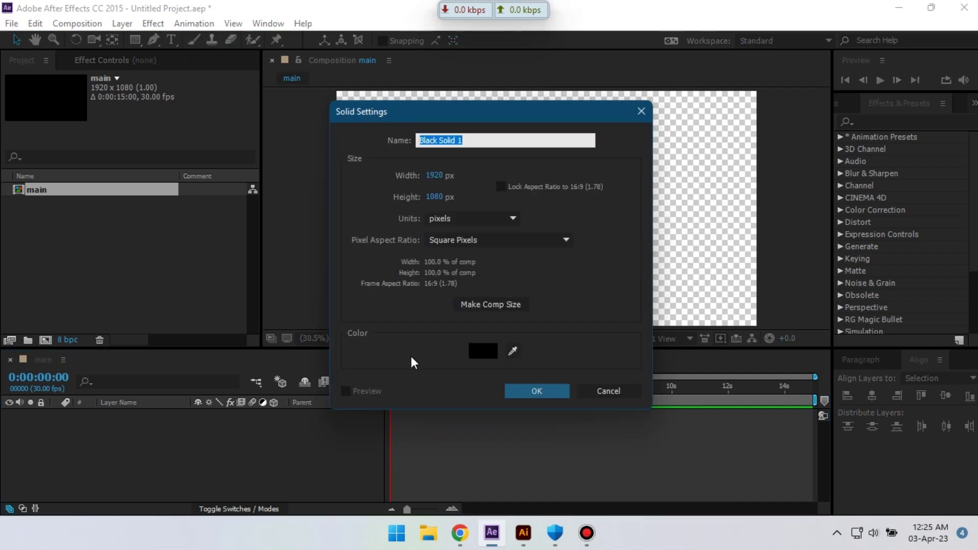
text(ma)
key(Return)
right_click(106, 439)
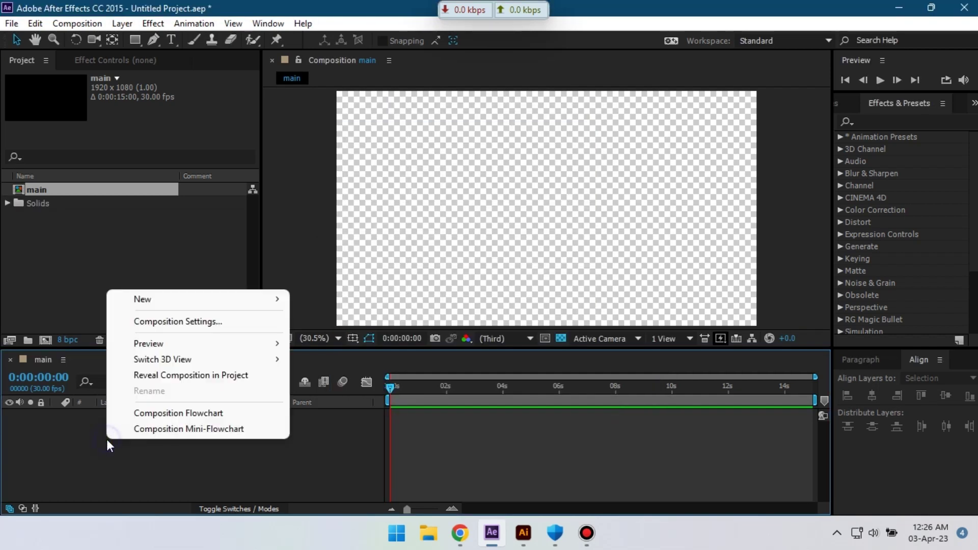
mouse_move(193, 306)
click(335, 336)
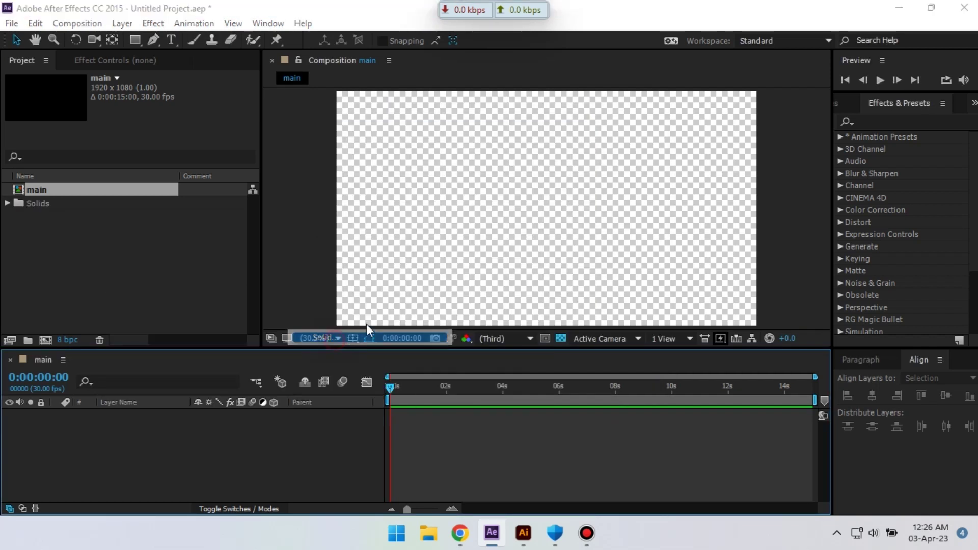
text(mak)
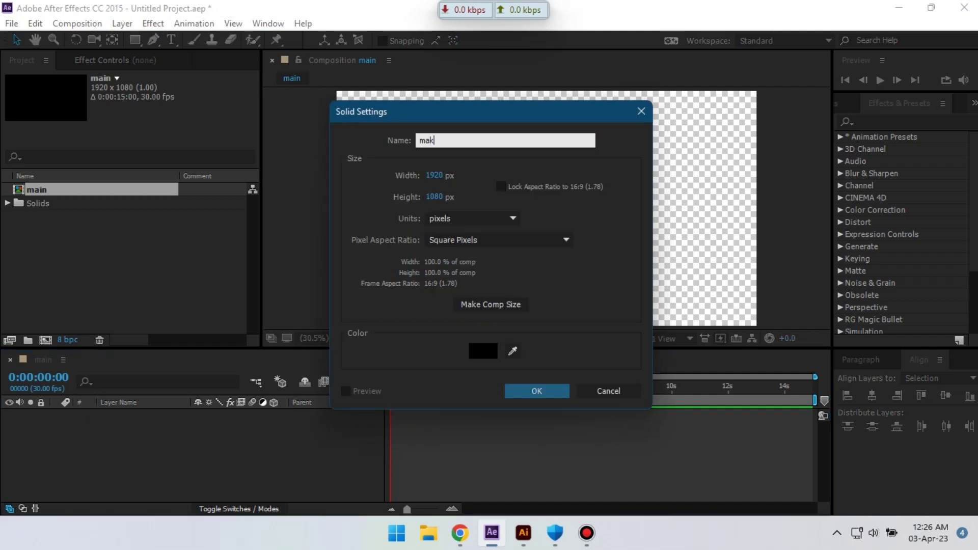
text(k)
click(540, 392)
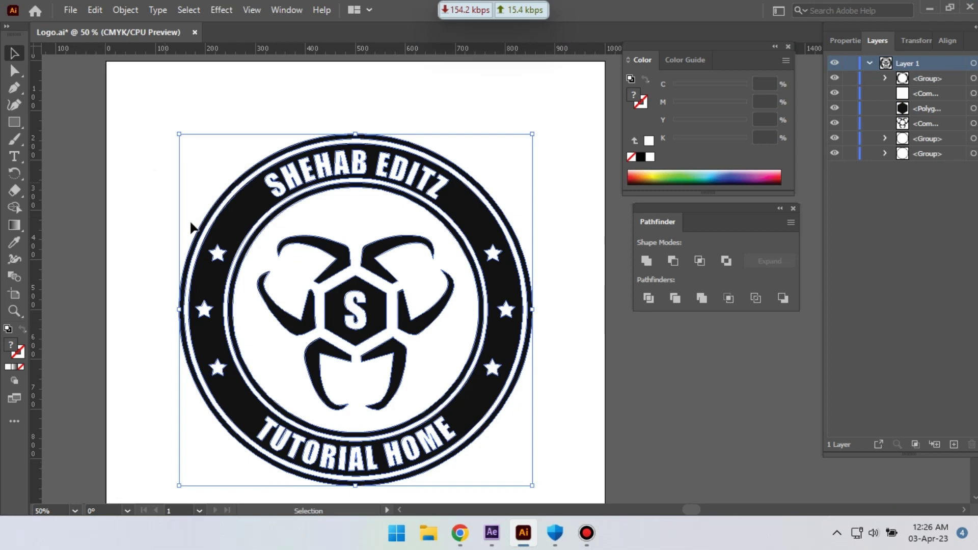
- Copy the logo's outer ring from Illustrator and paste it as a mask on mask1
click(209, 219)
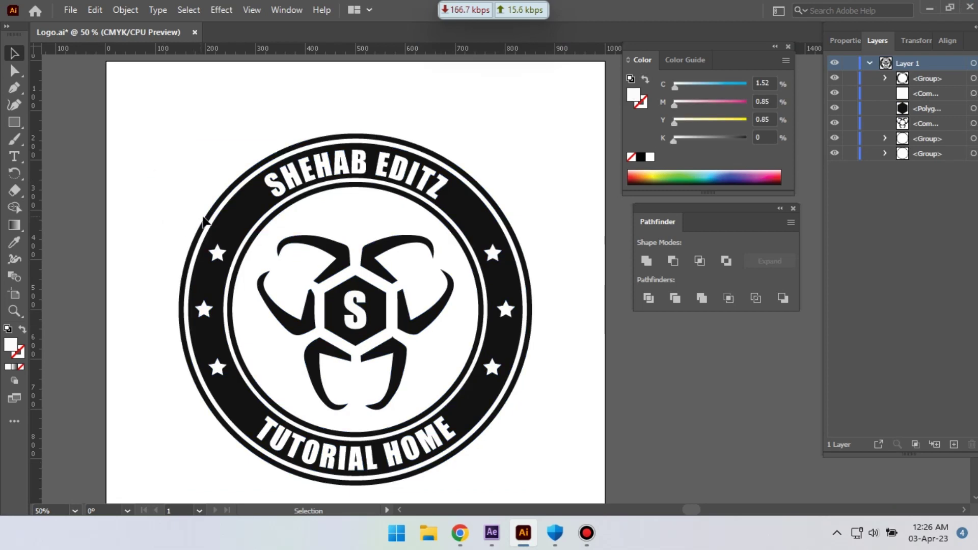
click(95, 10)
click(135, 81)
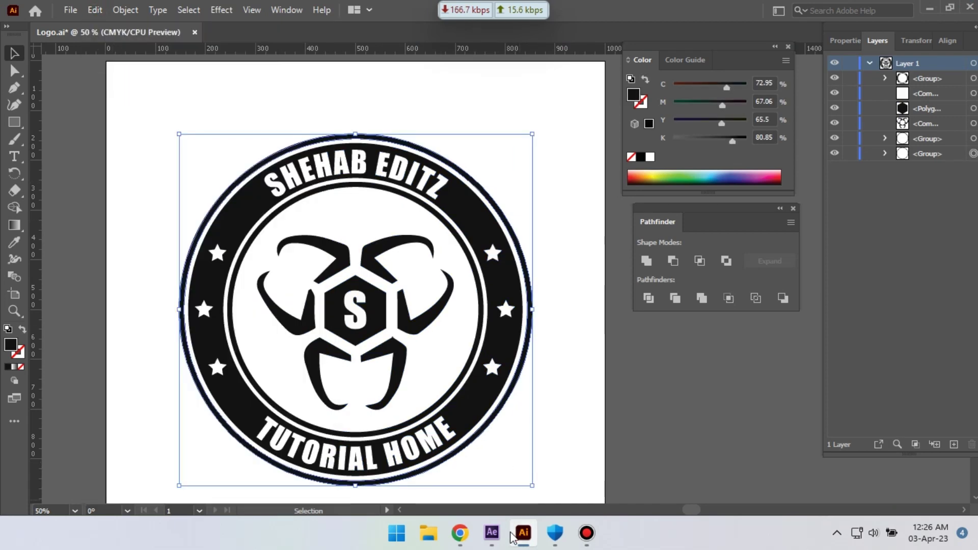
click(492, 533)
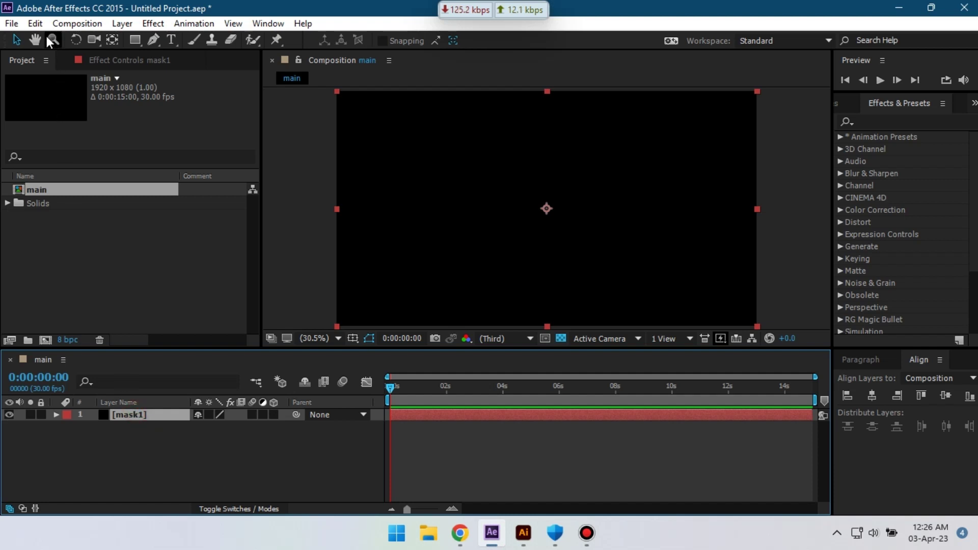
click(35, 24)
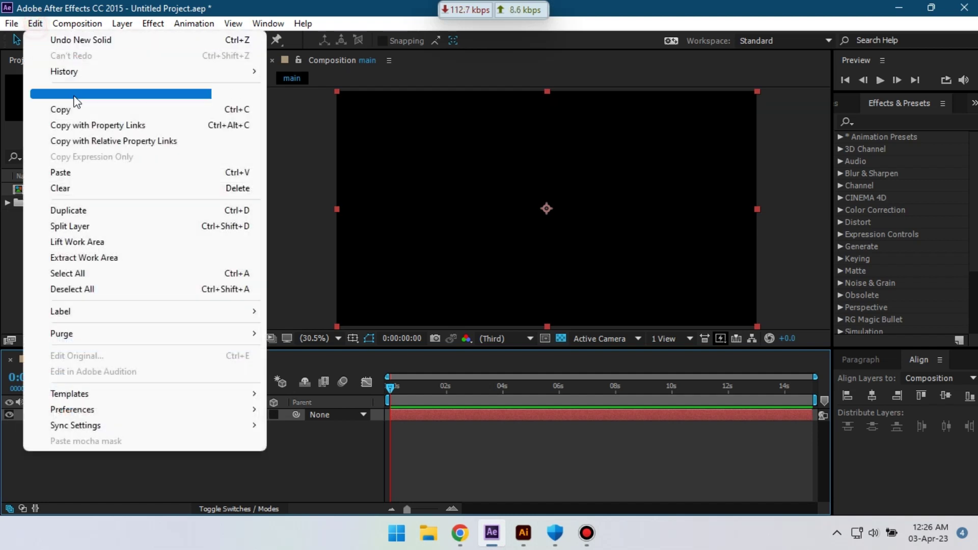
click(86, 170)
- Add a second solid layer named mask2
click(144, 466)
right_click(144, 466)
mouse_move(220, 326)
click(362, 363)
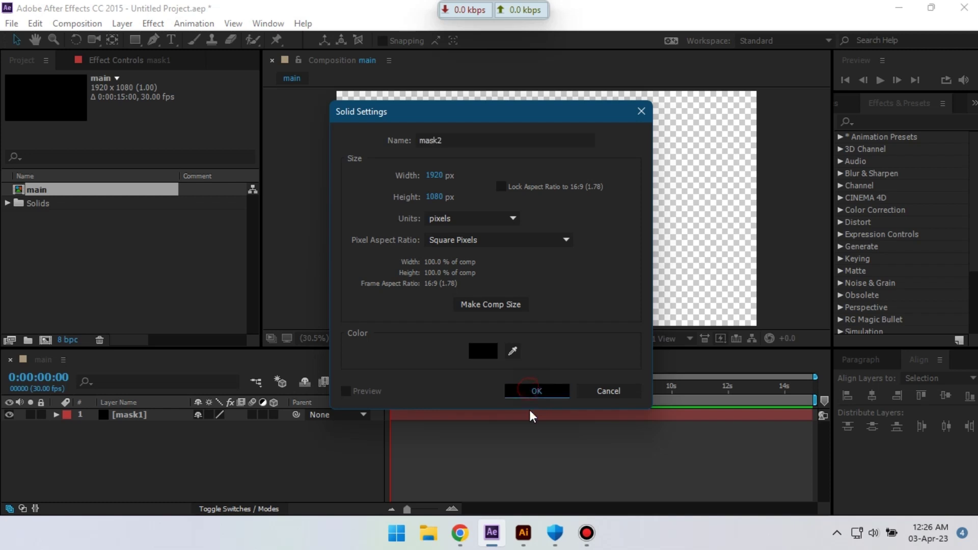
click(537, 390)
- Copy the ring with the lettering and stars in Illustrator
click(524, 533)
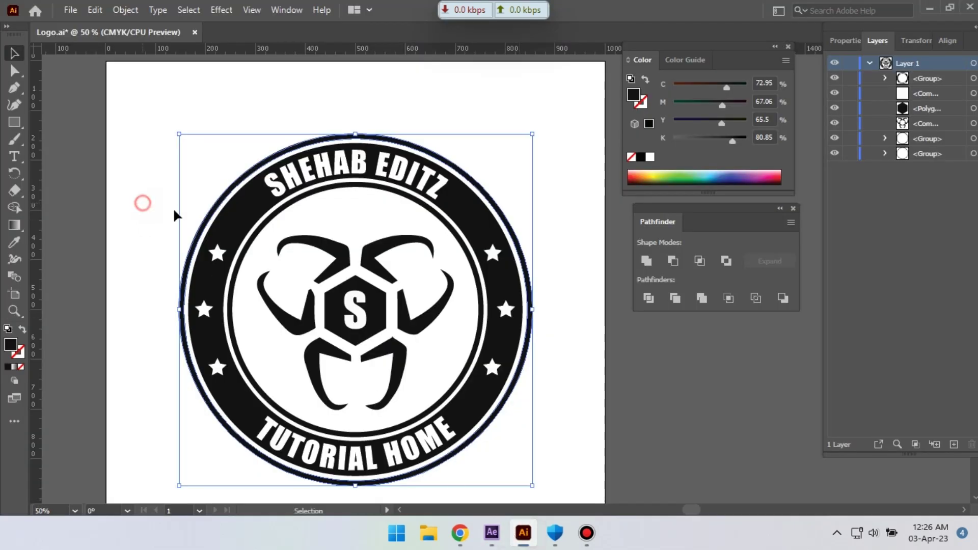
click(248, 210)
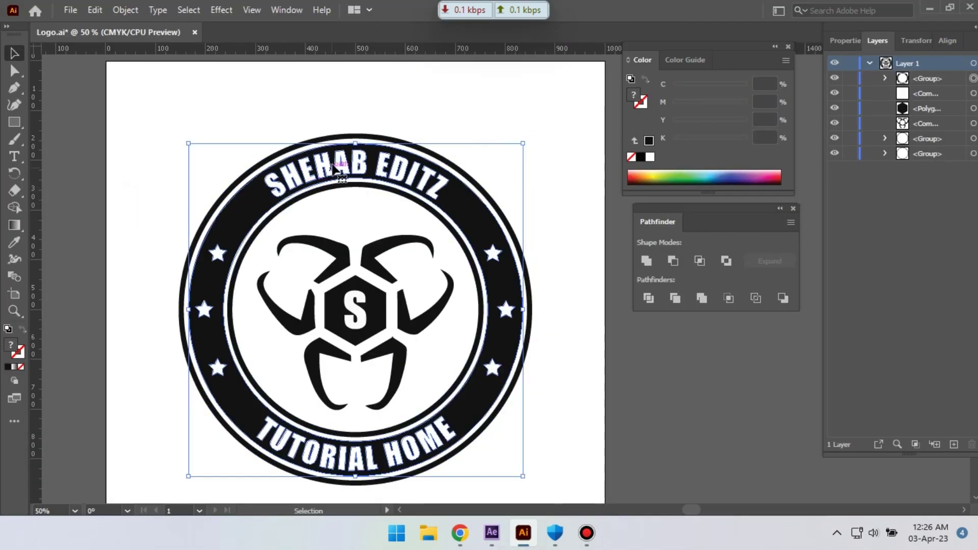
click(95, 10)
click(123, 79)
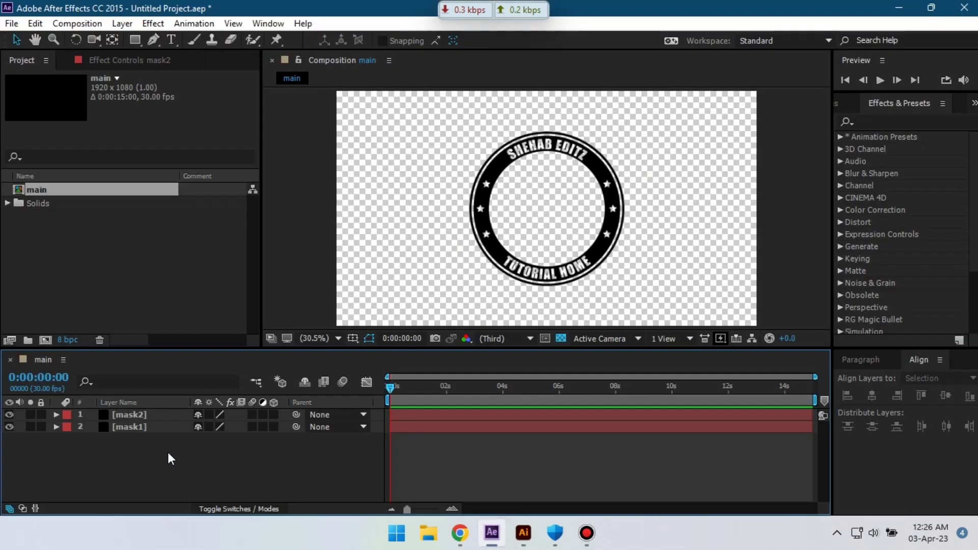
- Add solids mask3 and mask4 for further logo-part masks
right_click(128, 448)
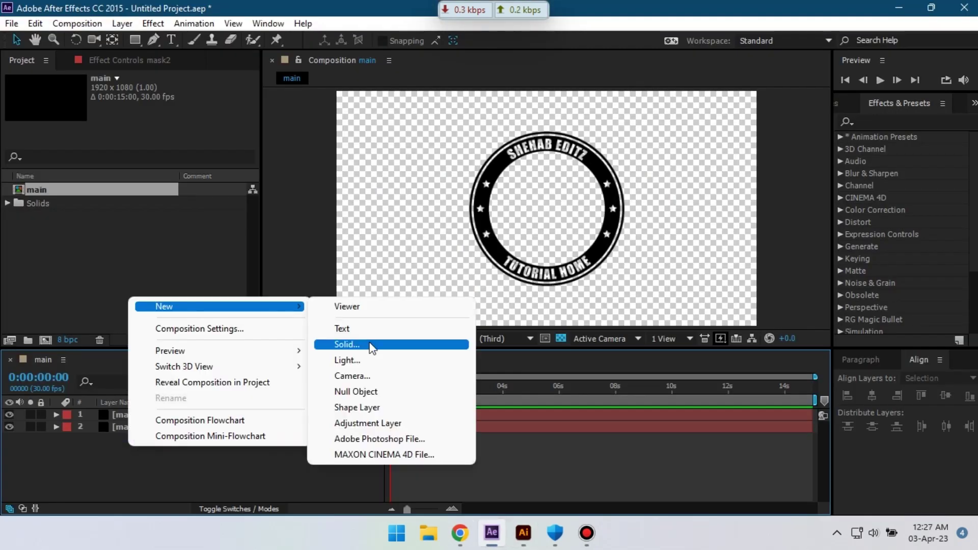
click(372, 345)
text(mask)
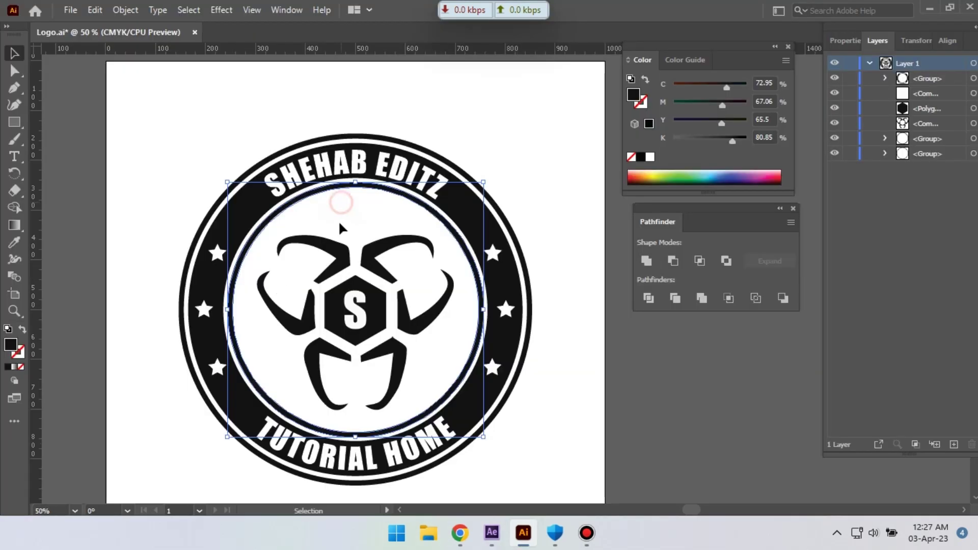
click(95, 9)
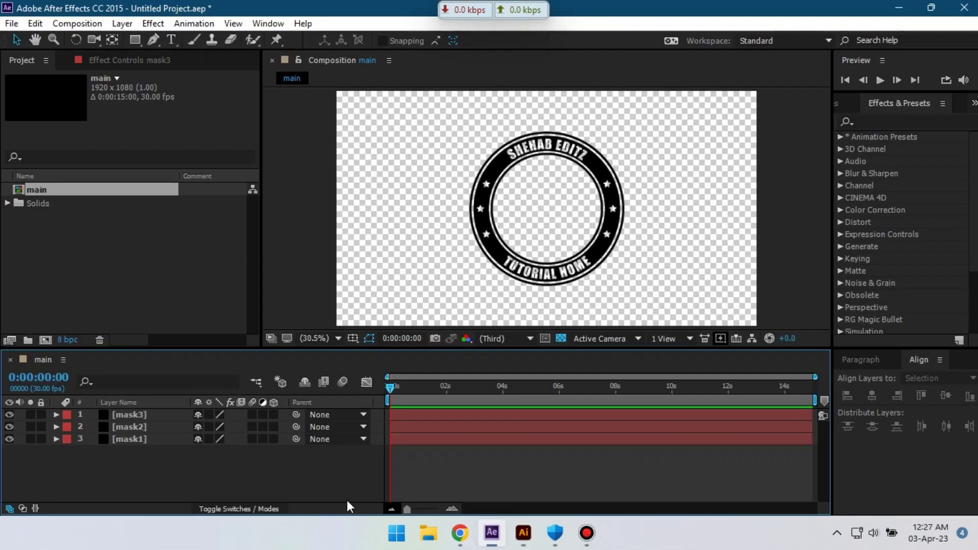
right_click(140, 309)
mouse_move(190, 319)
click(357, 353)
text(m)
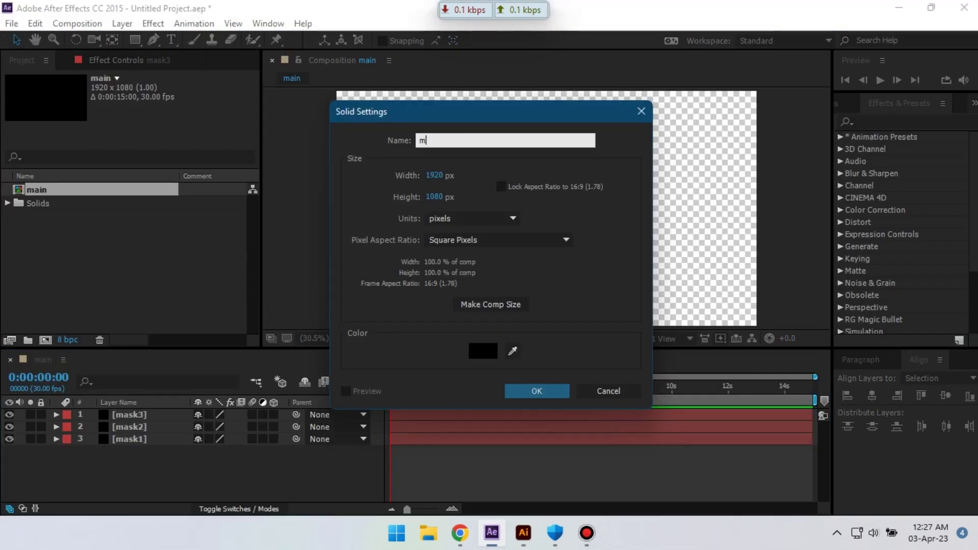
text(ask4)
key(Return)
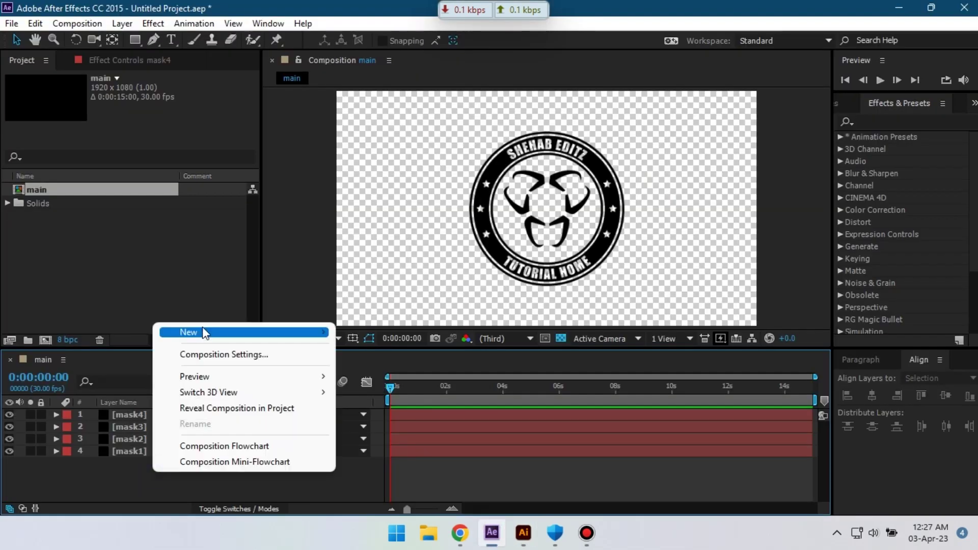
- Add the mask5 solid and hide the mask1 layer
mouse_move(203, 332)
click(356, 346)
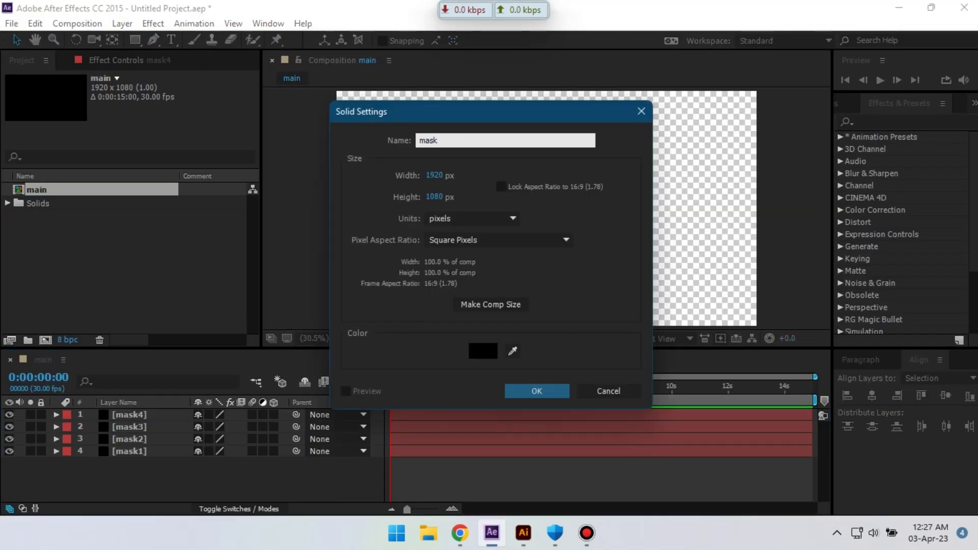
click(538, 391)
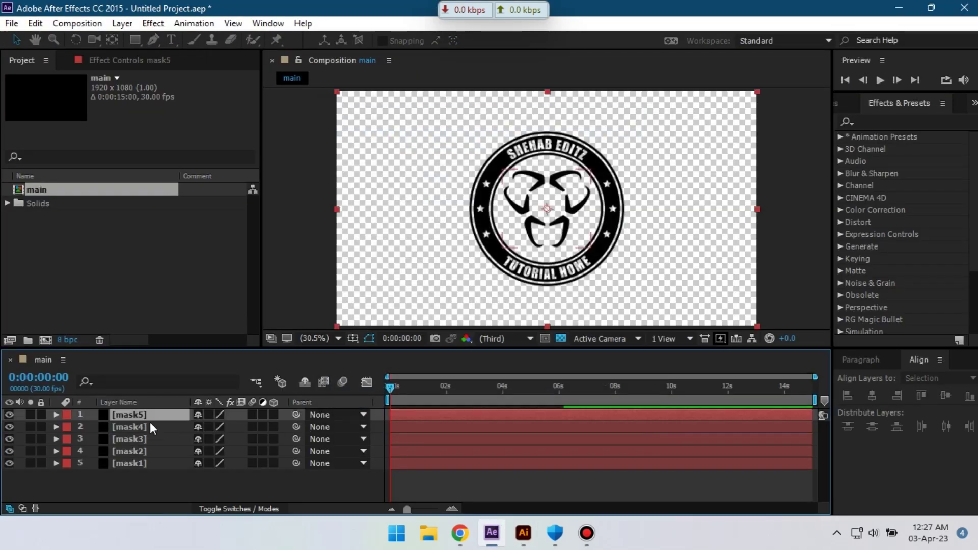
click(9, 464)
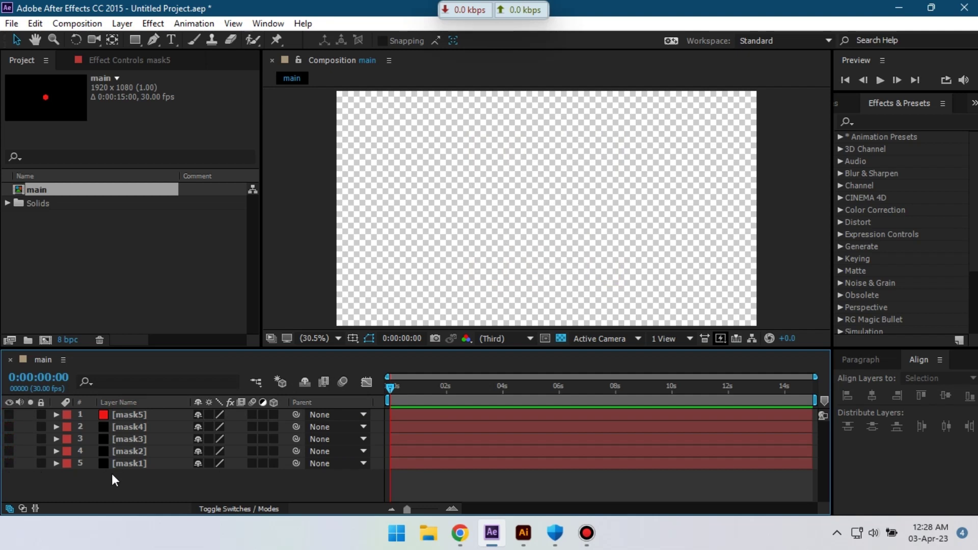
- Add a black 1920×1080 solid named 'Element 3' to the main comp
right_click(103, 475)
mouse_move(155, 341)
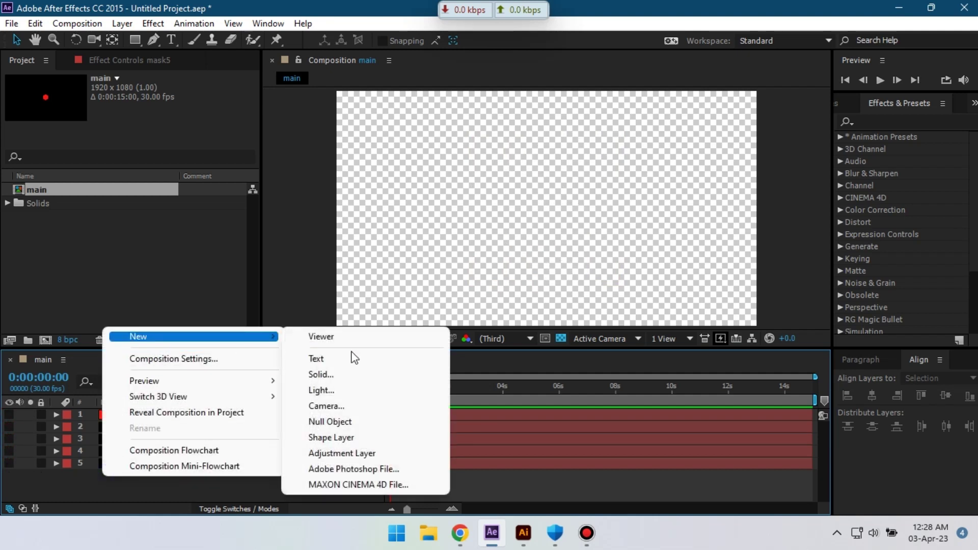
click(357, 375)
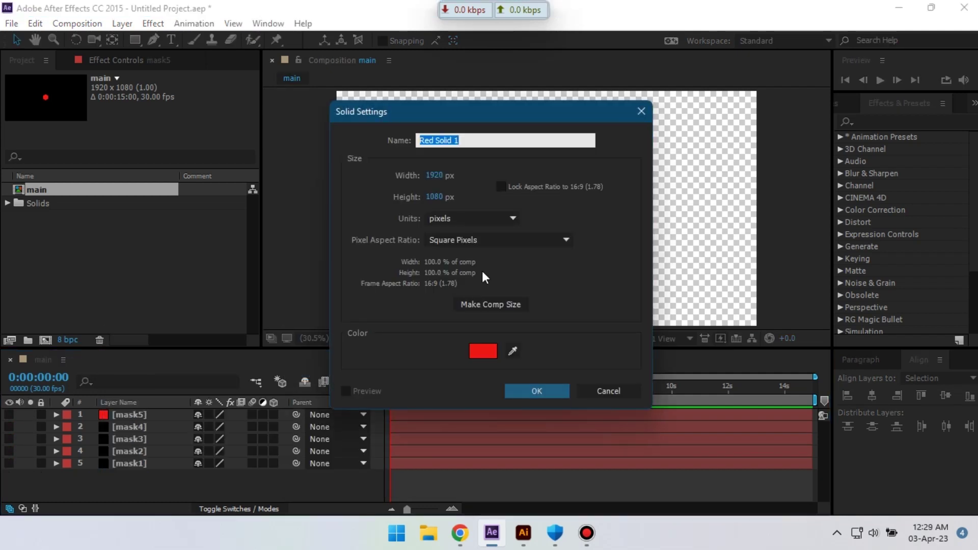
text(E)
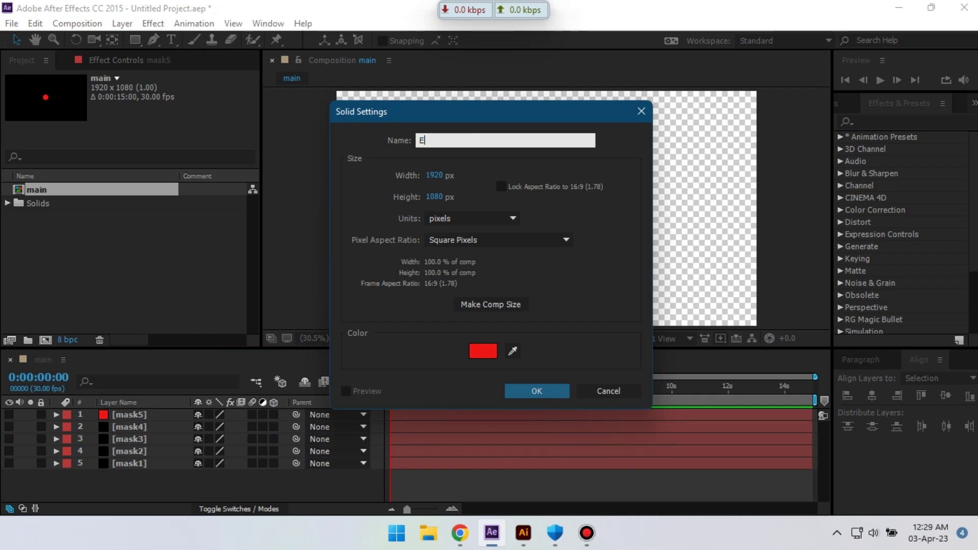
text(lememt 3)
click(491, 351)
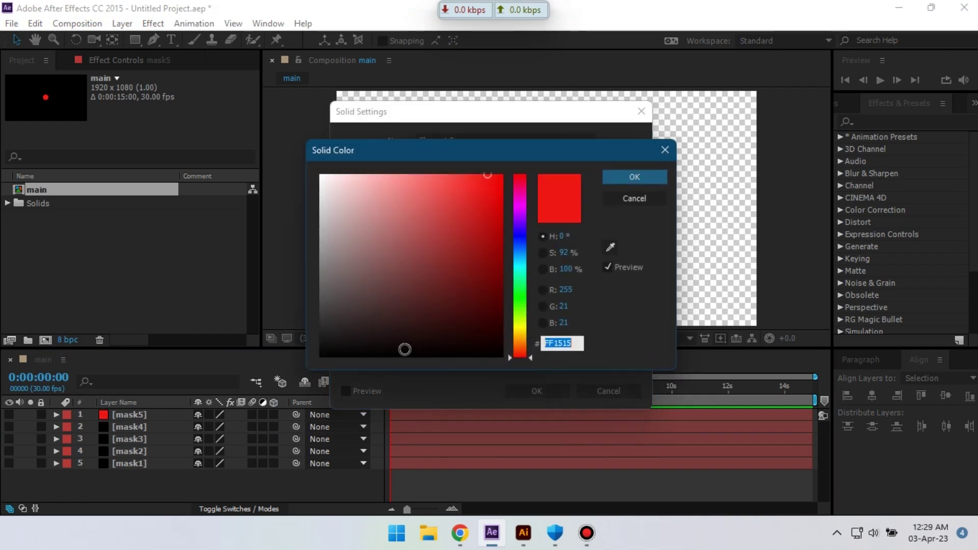
click(632, 176)
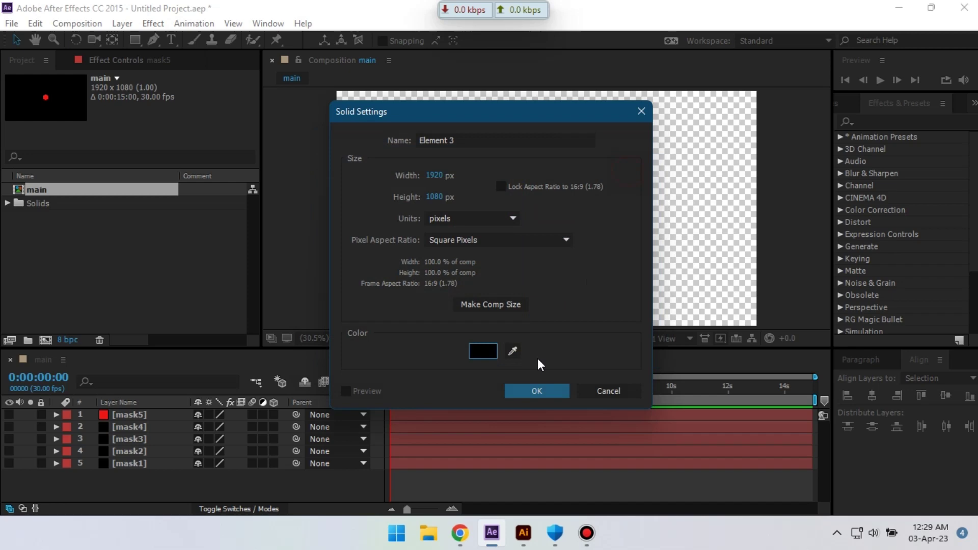
click(527, 392)
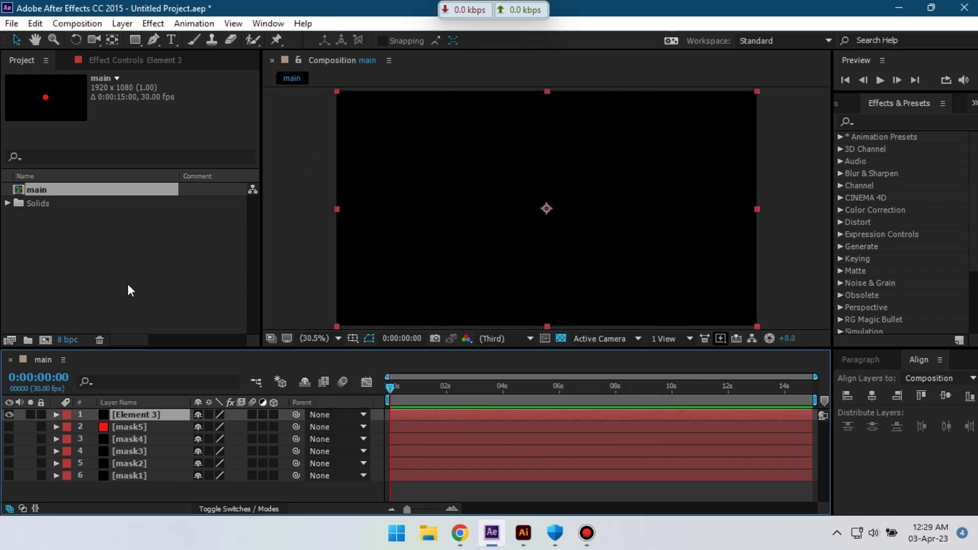
- Apply Video Copilot Element and expand Custom Layers > Custom Text and Masks
click(149, 25)
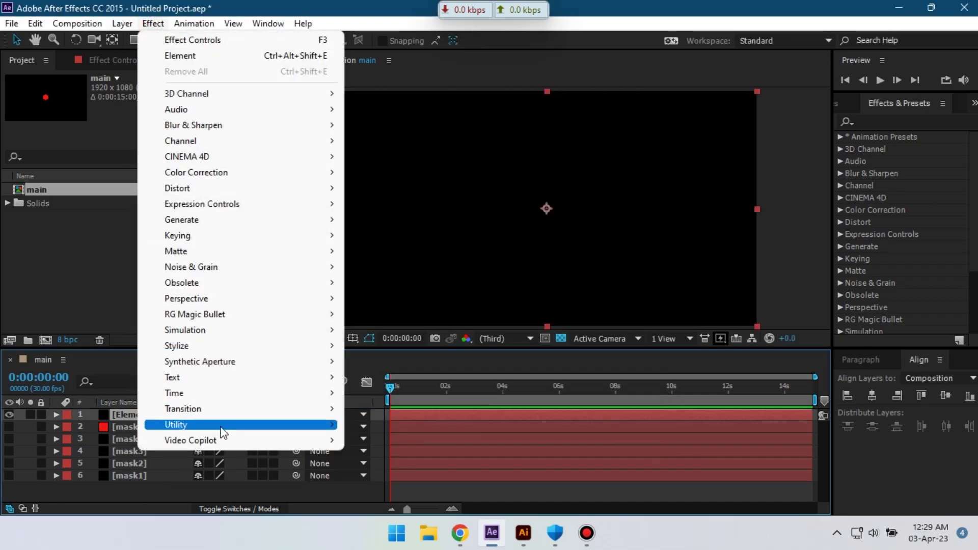
mouse_move(195, 443)
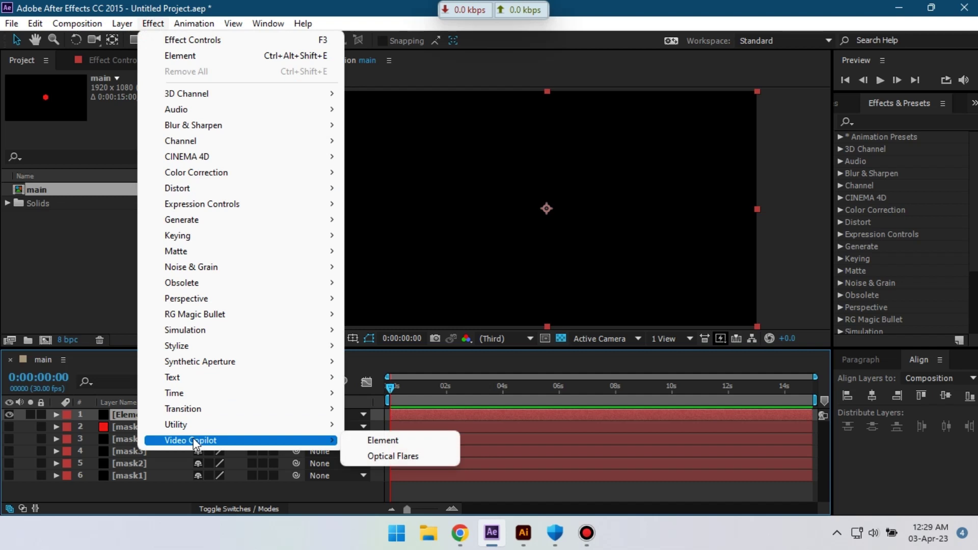
click(398, 442)
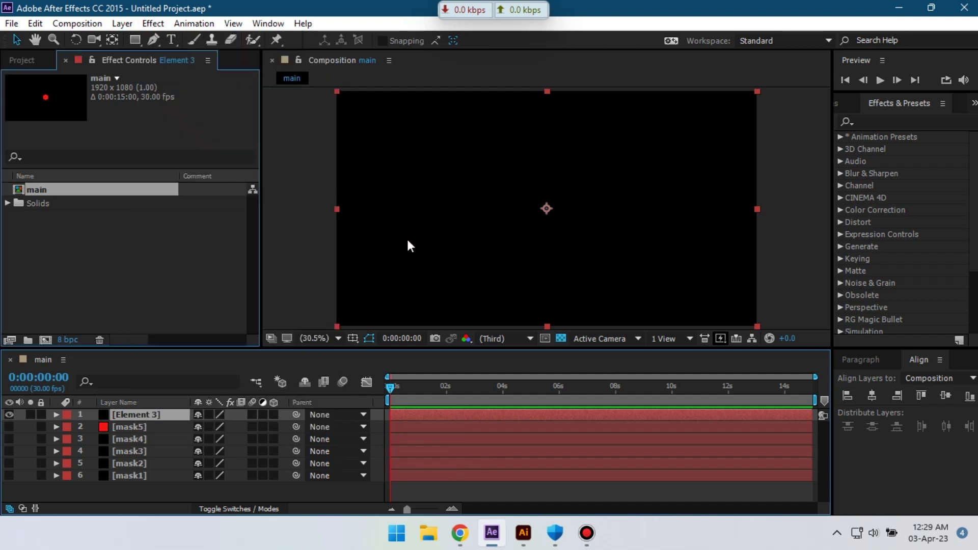
click(20, 223)
click(32, 237)
scroll(32, 240, down, 3)
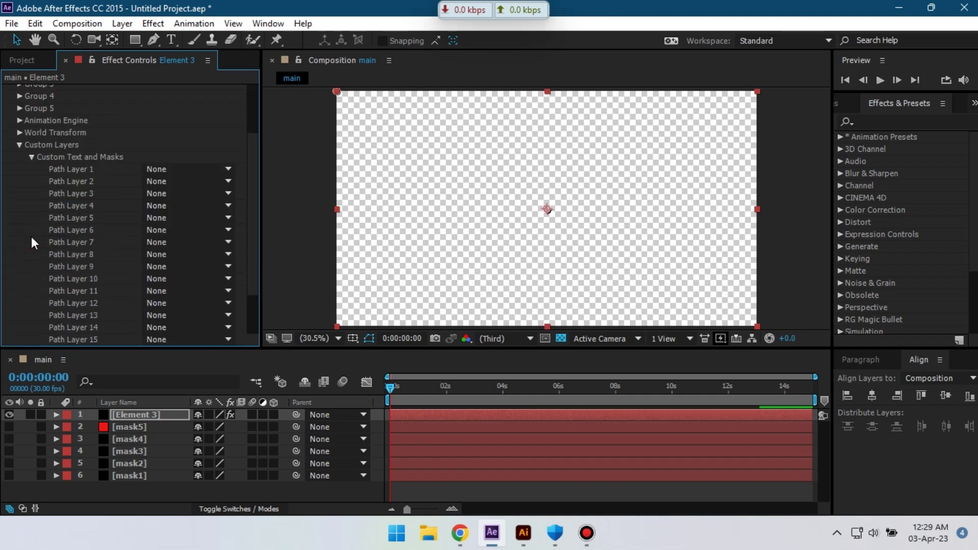
- Assign mask1–mask4 to Path Layers 1–4 and set a layer for Path Layer 5
click(167, 169)
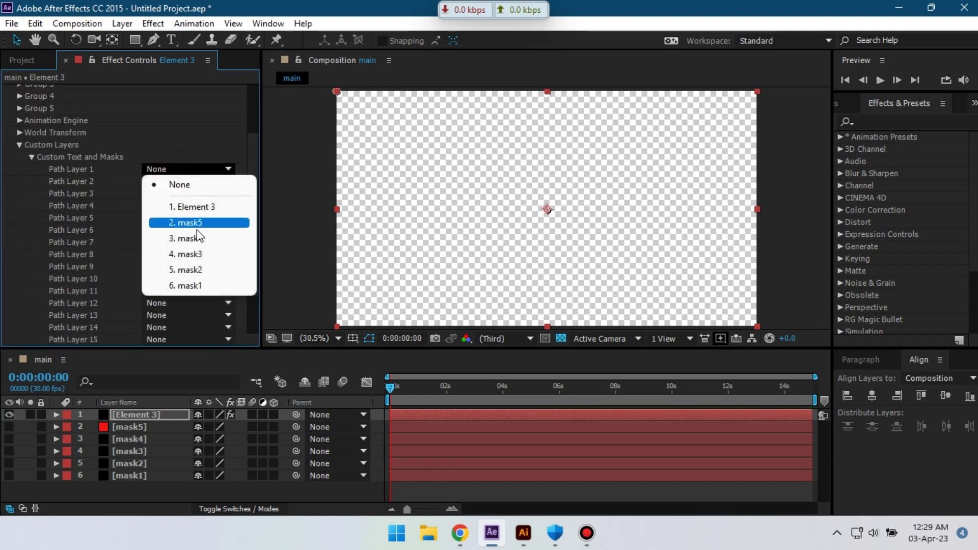
click(198, 286)
click(170, 182)
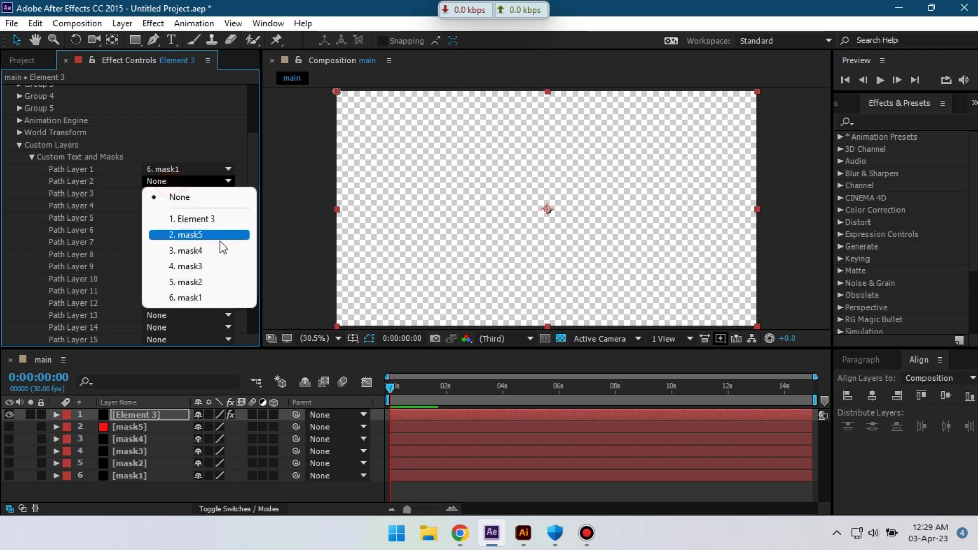
click(210, 282)
click(169, 194)
click(204, 278)
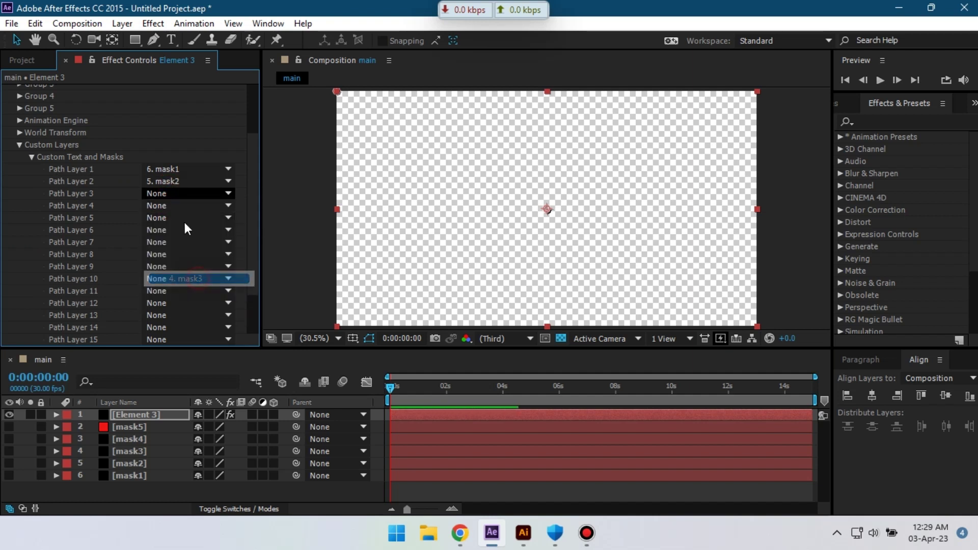
click(169, 200)
click(188, 275)
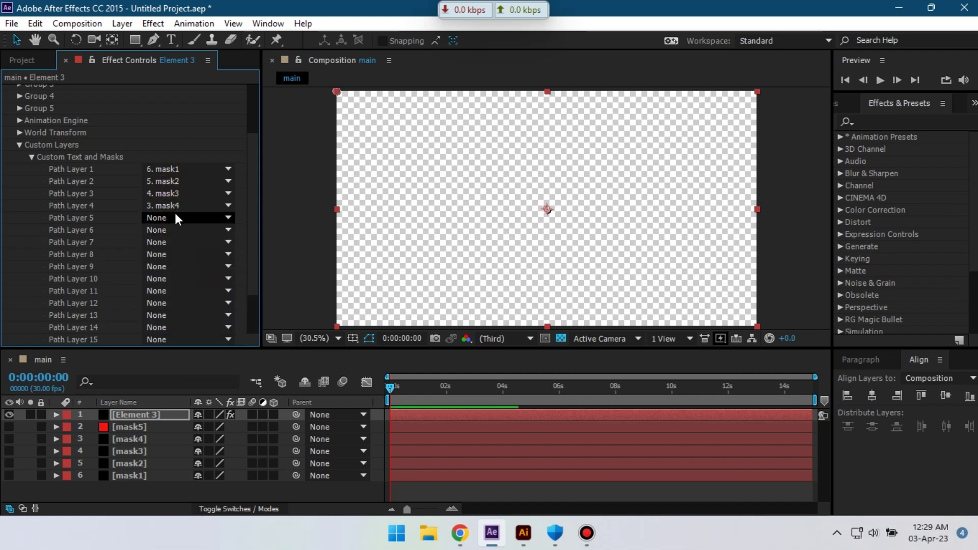
click(169, 218)
click(218, 256)
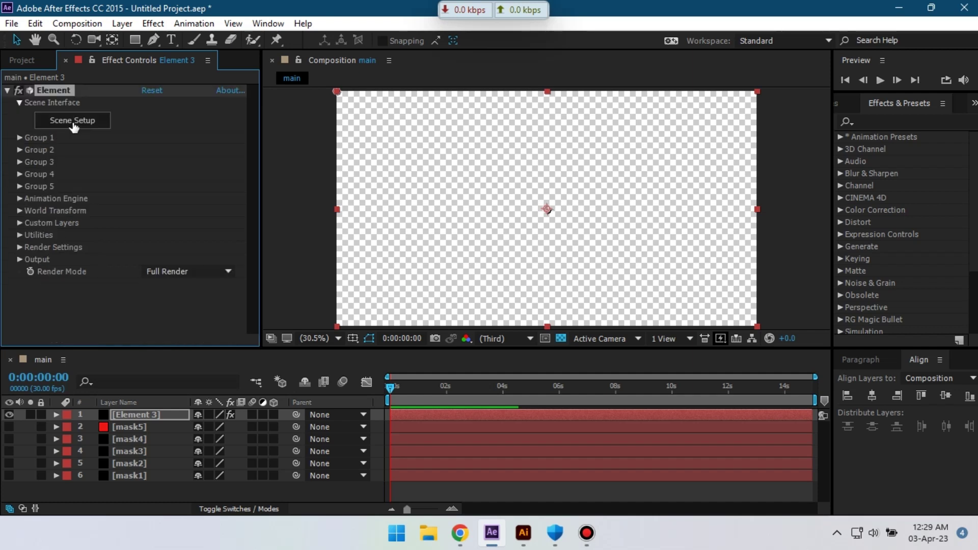
- In Scene Setup, extrude Custom Path 1 into a ring with Bevel 1 extrude 2
click(92, 120)
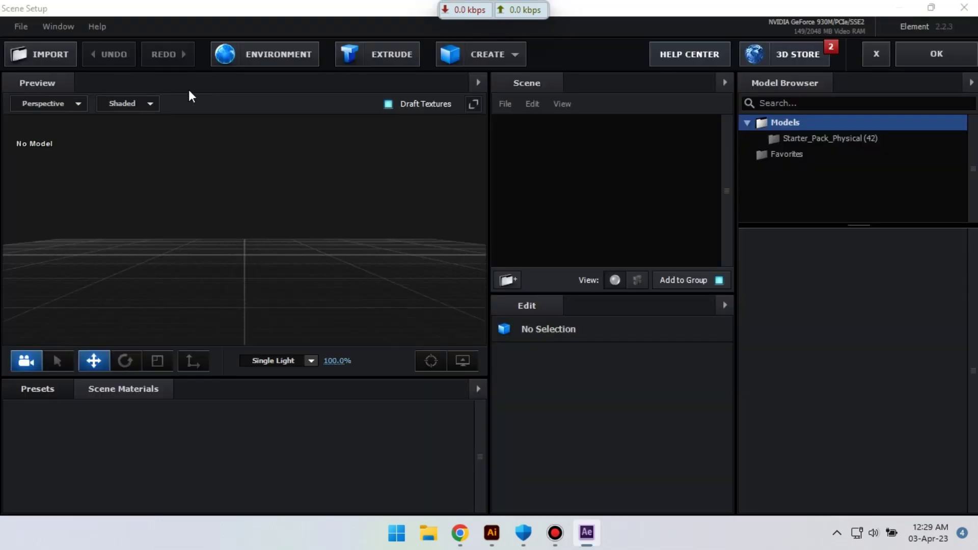
click(404, 58)
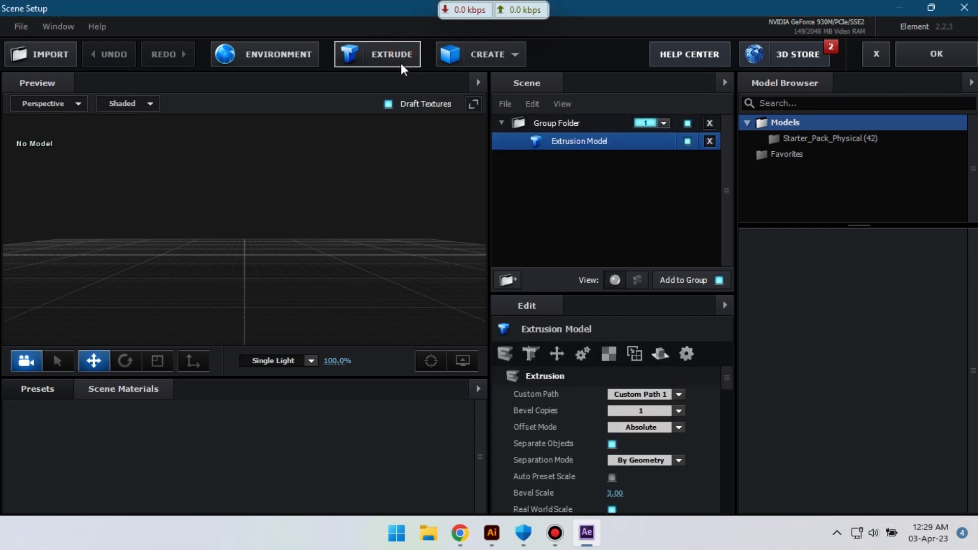
drag(328, 179, 394, 197)
click(519, 142)
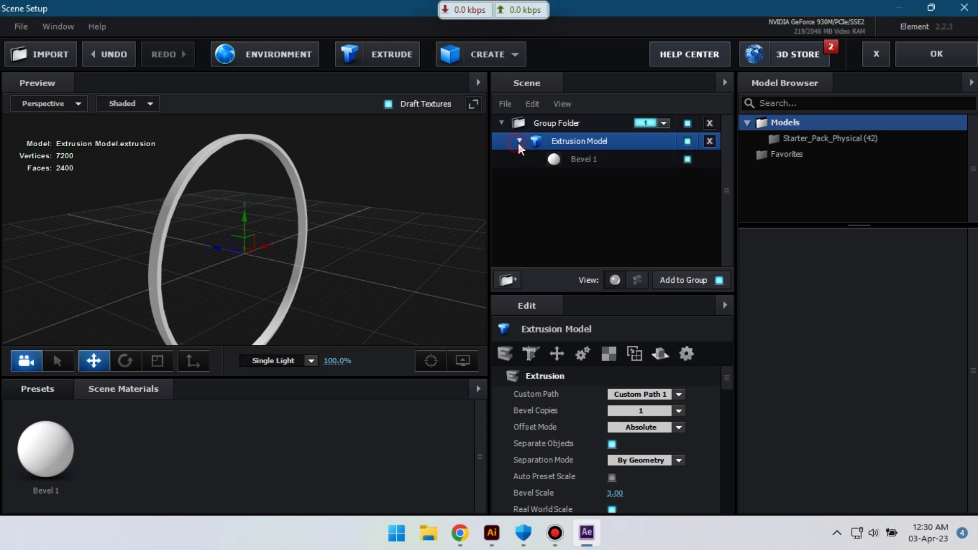
click(597, 162)
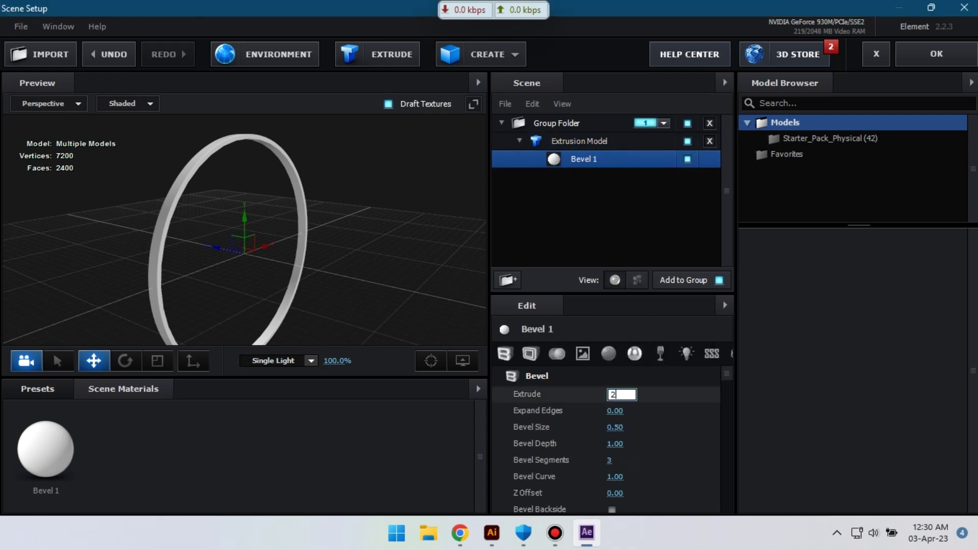
text(2)
key(Return)
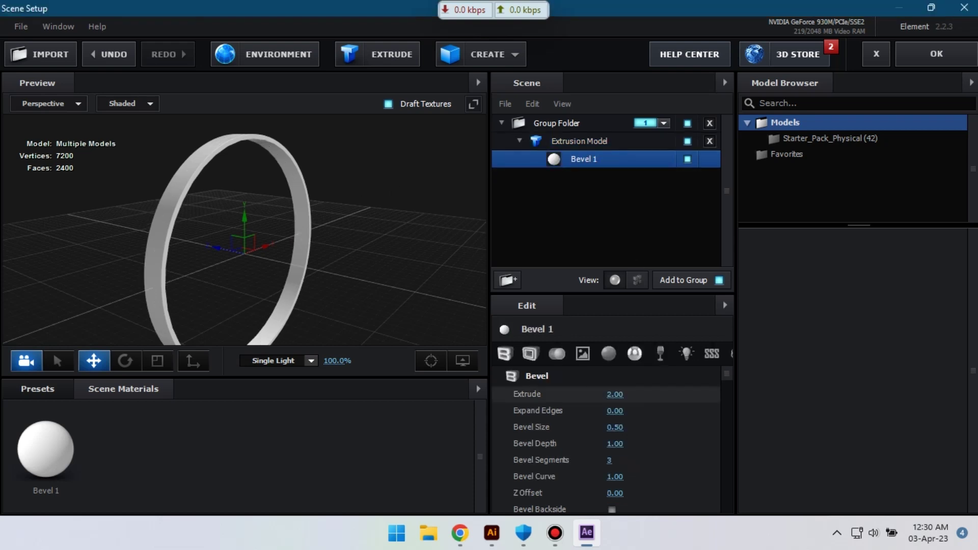
- Set the extrusion model's Path Resolution to Extreme
click(613, 147)
scroll(682, 426, down, 5)
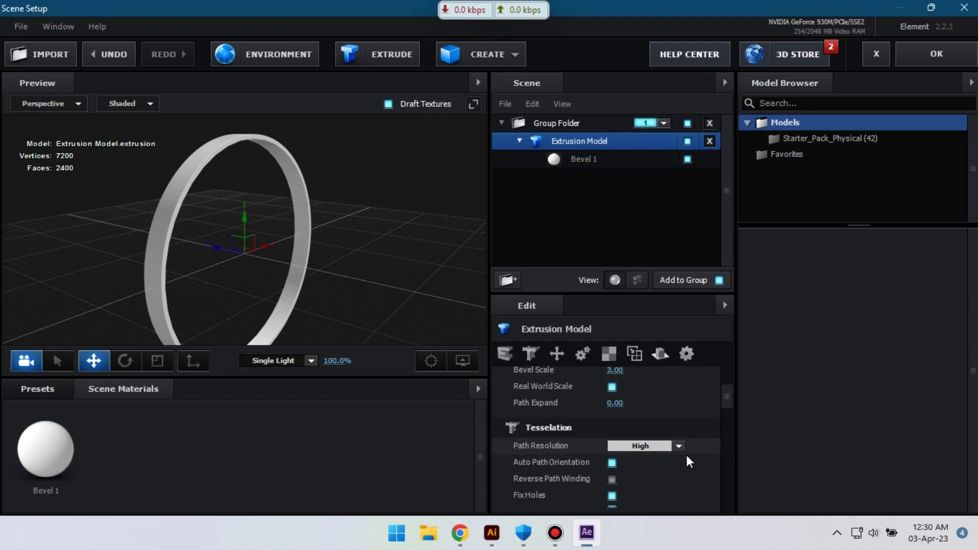
scroll(689, 461, down, 1)
click(679, 419)
click(646, 498)
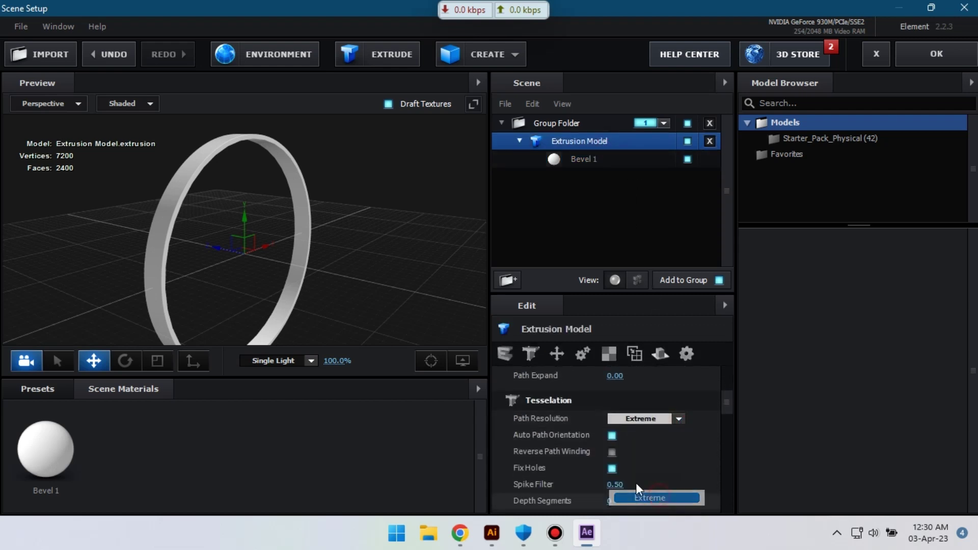
drag(354, 250, 322, 246)
click(519, 141)
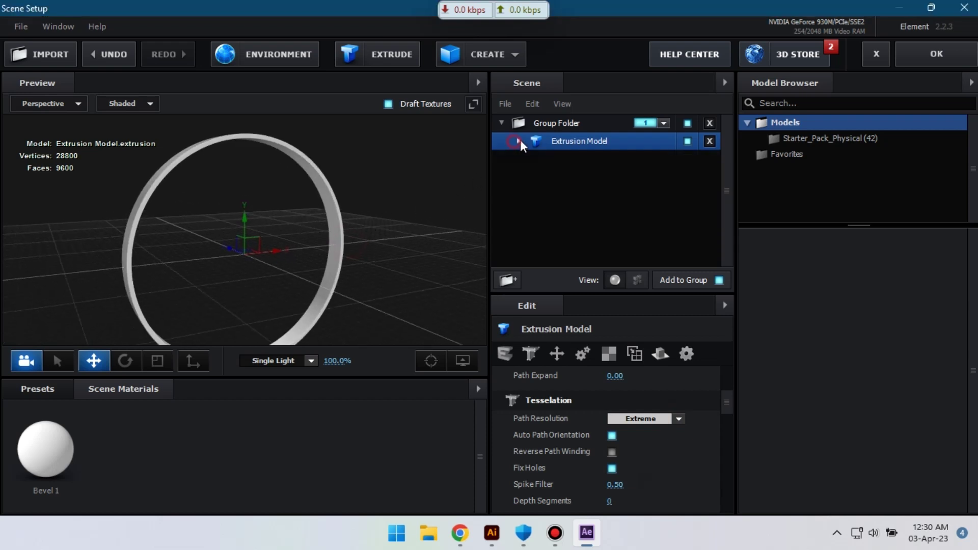
- Duplicate the extrusion model twice, assigning the copies Custom Paths 2 and 3
right_click(580, 143)
click(661, 207)
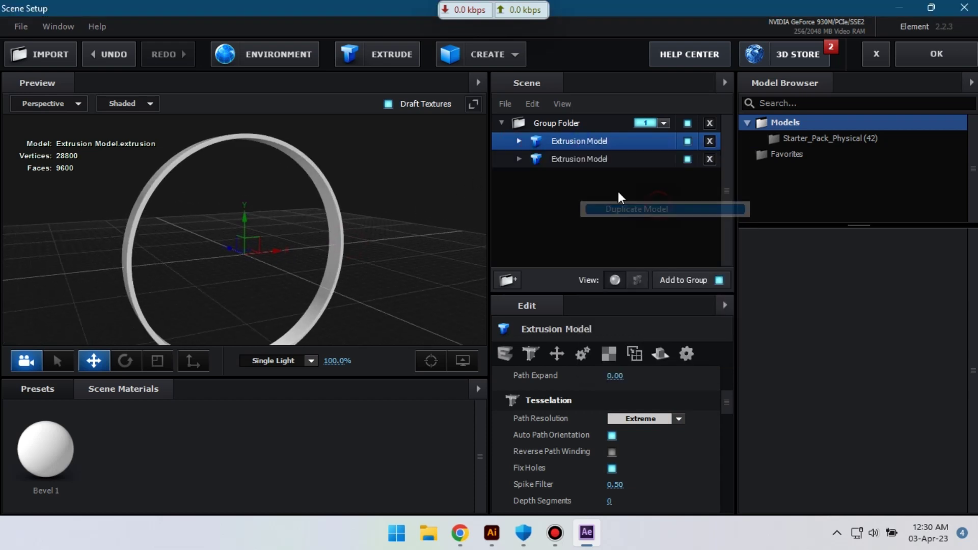
click(581, 159)
scroll(701, 423, up, 3)
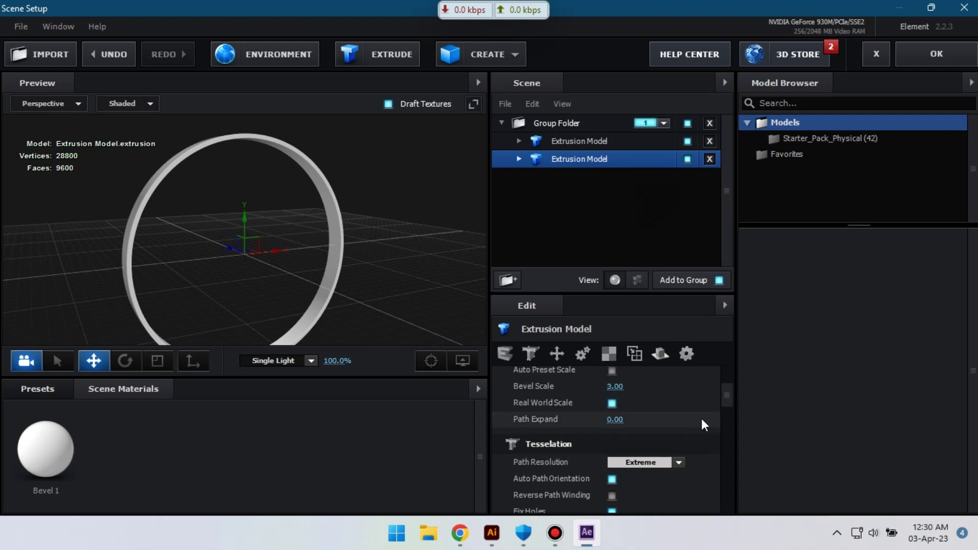
click(680, 396)
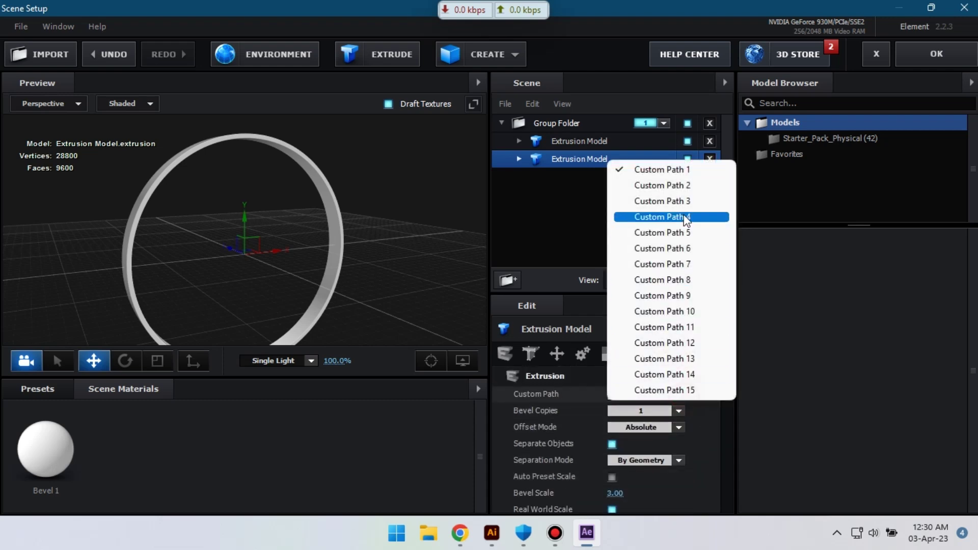
click(688, 186)
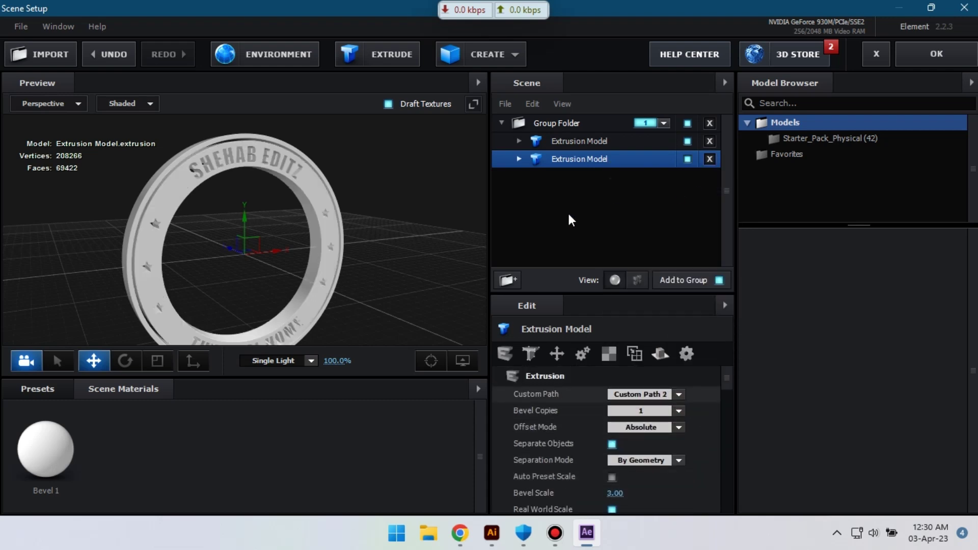
right_click(583, 160)
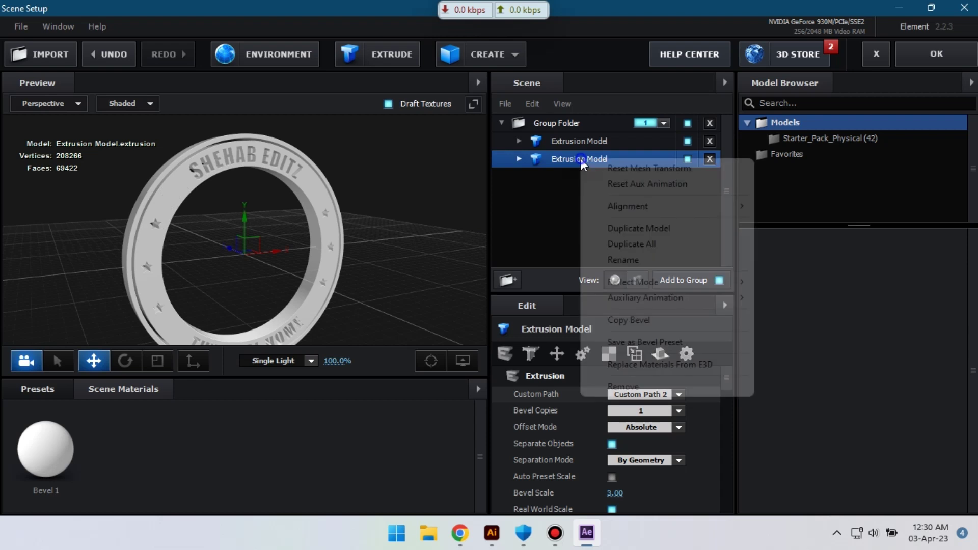
click(650, 228)
click(591, 178)
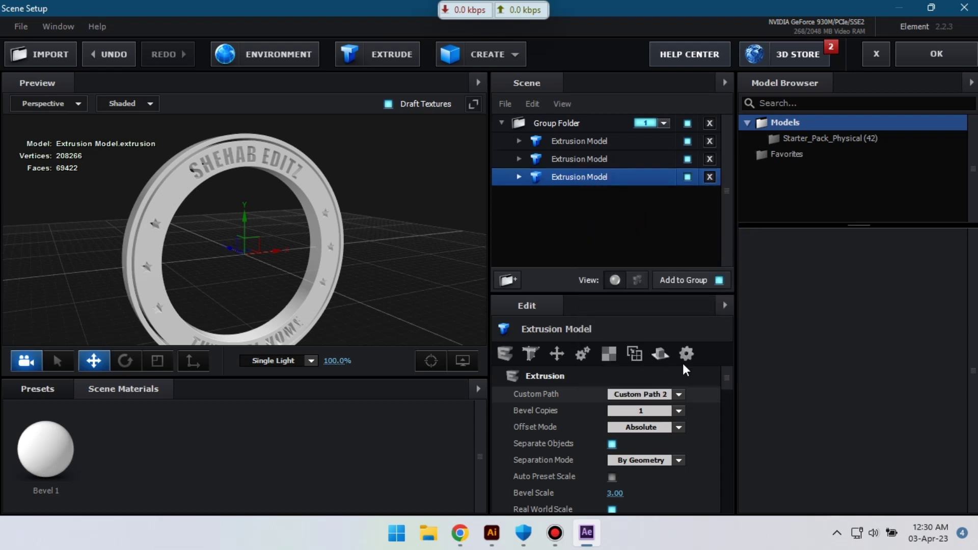
click(679, 395)
click(673, 201)
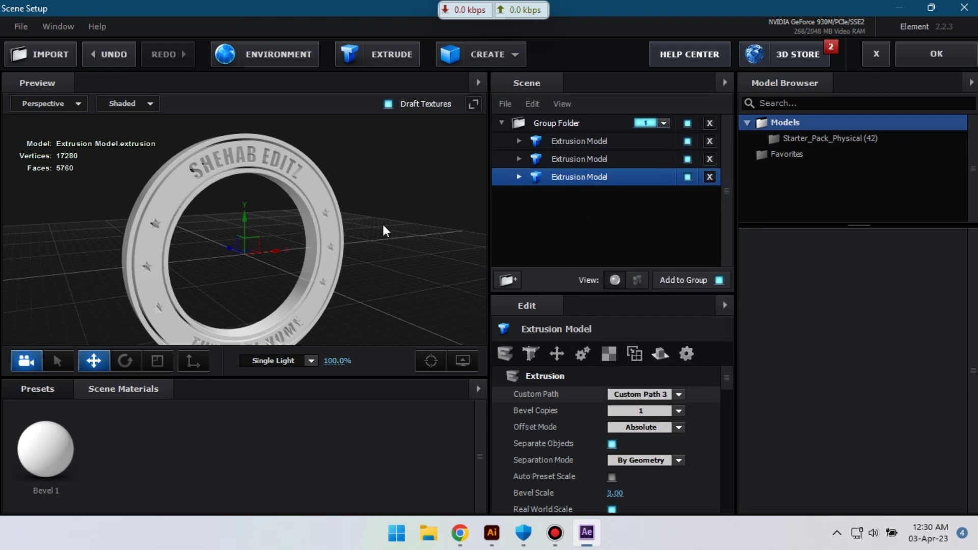
- Add two more model copies using Custom Paths 4 and 5 for the S emblem
right_click(585, 185)
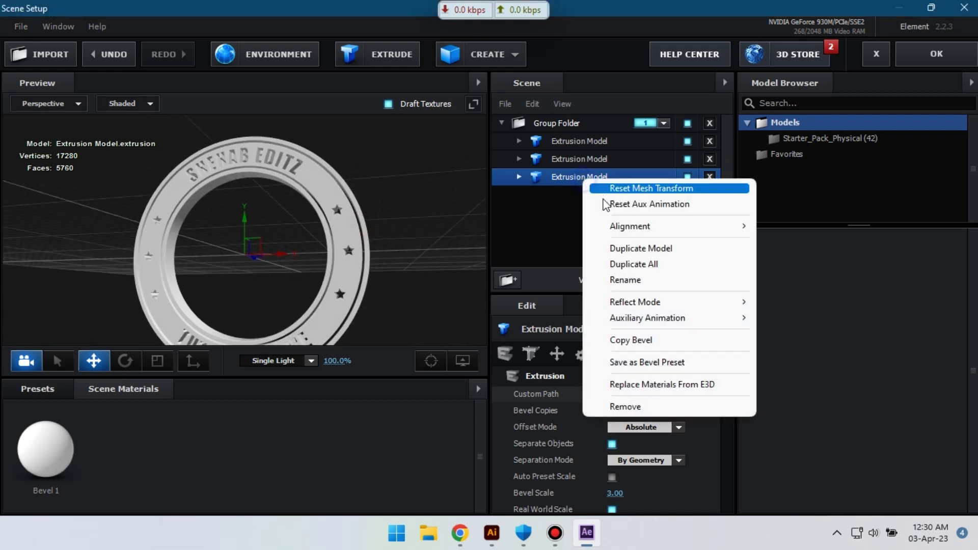
click(647, 249)
click(585, 196)
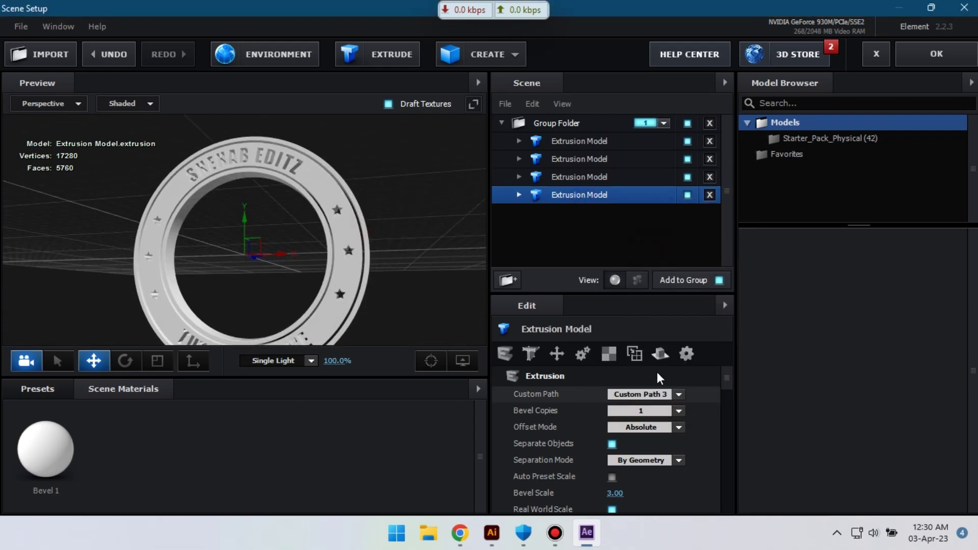
click(679, 395)
click(696, 219)
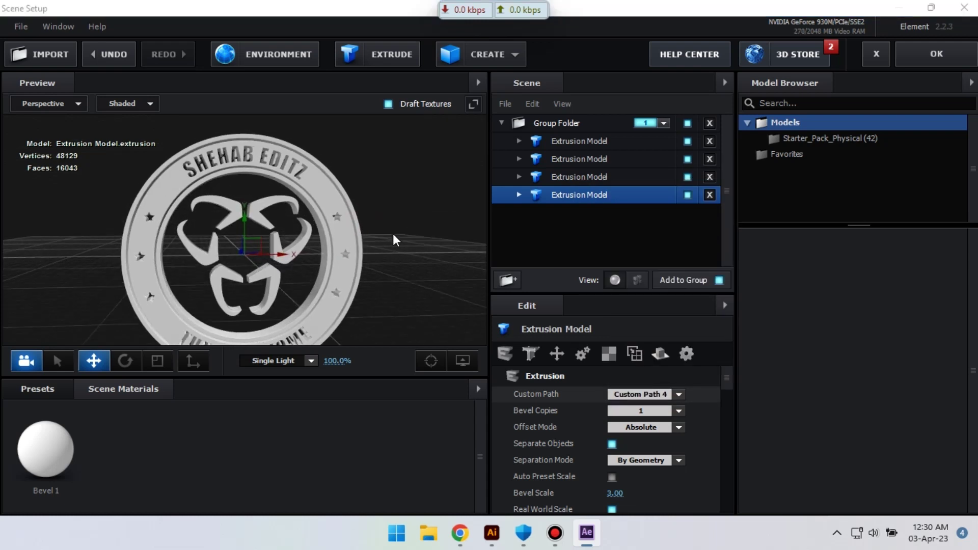
right_click(578, 197)
click(650, 261)
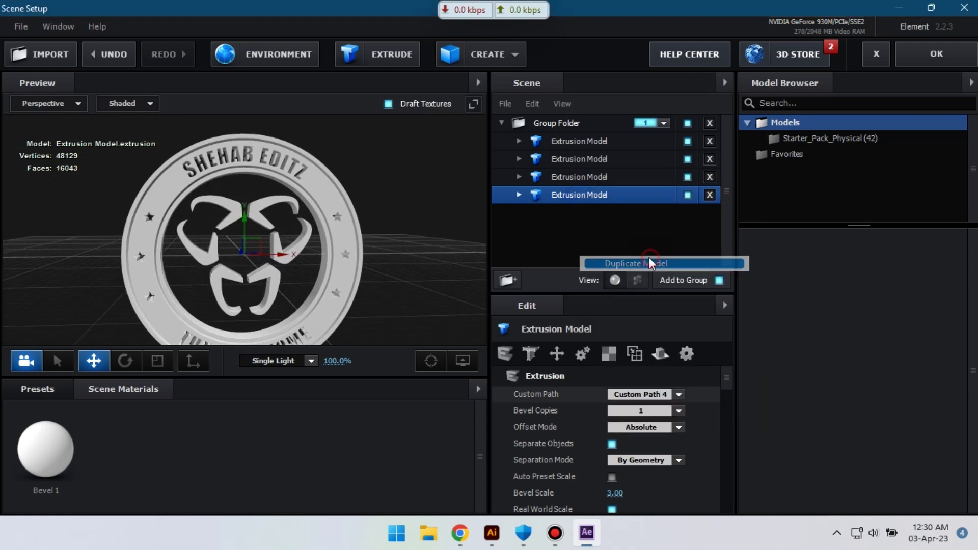
click(680, 395)
click(680, 234)
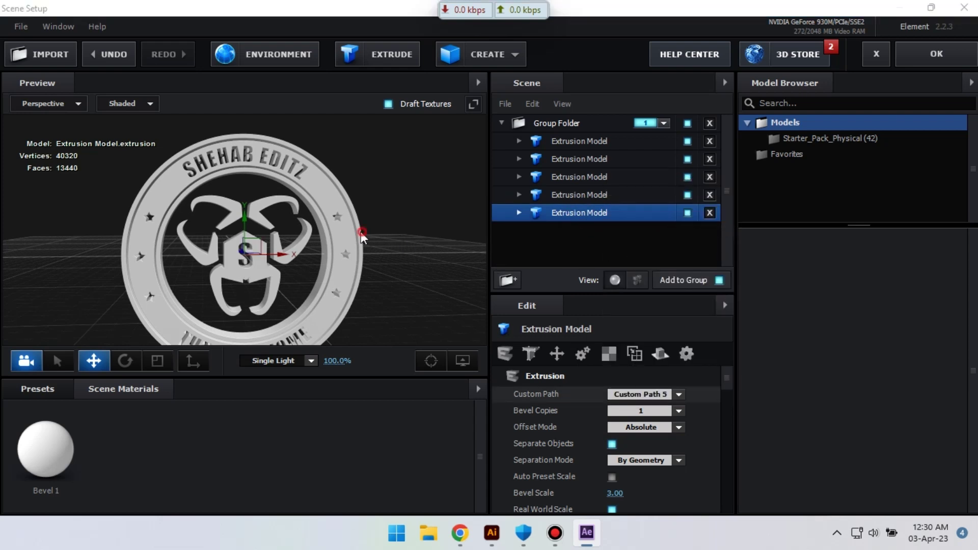
- Nudge the fourth model's emblem piece slightly down into place
click(581, 196)
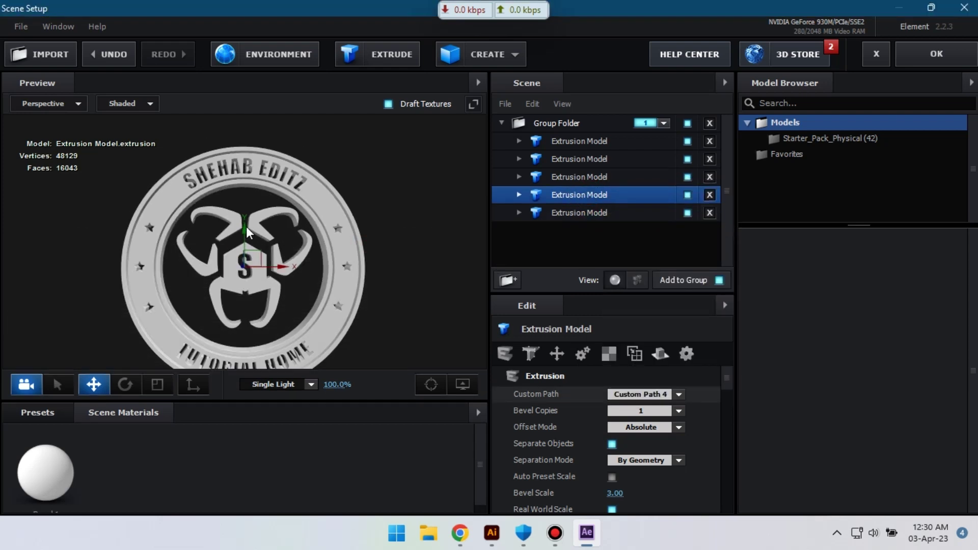
drag(245, 232, 245, 237)
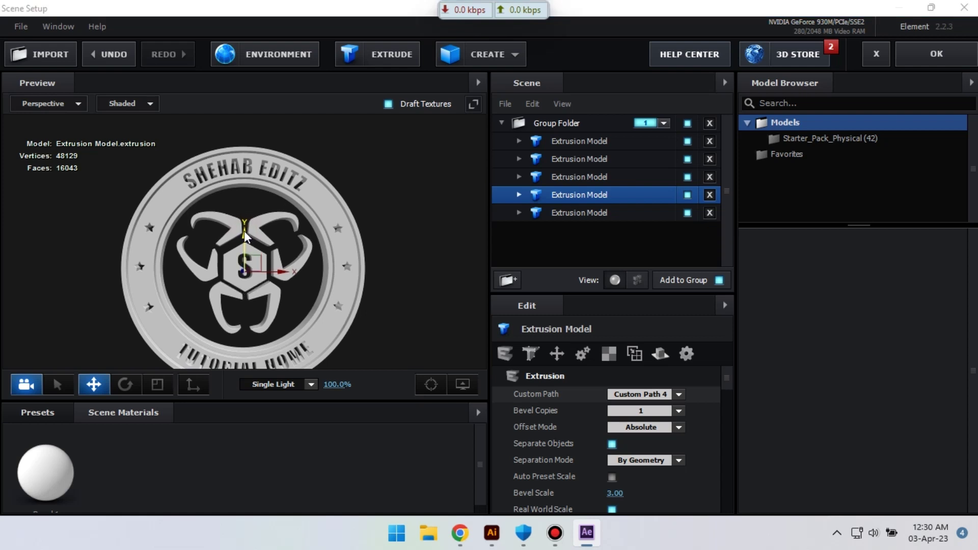
drag(349, 238, 374, 233)
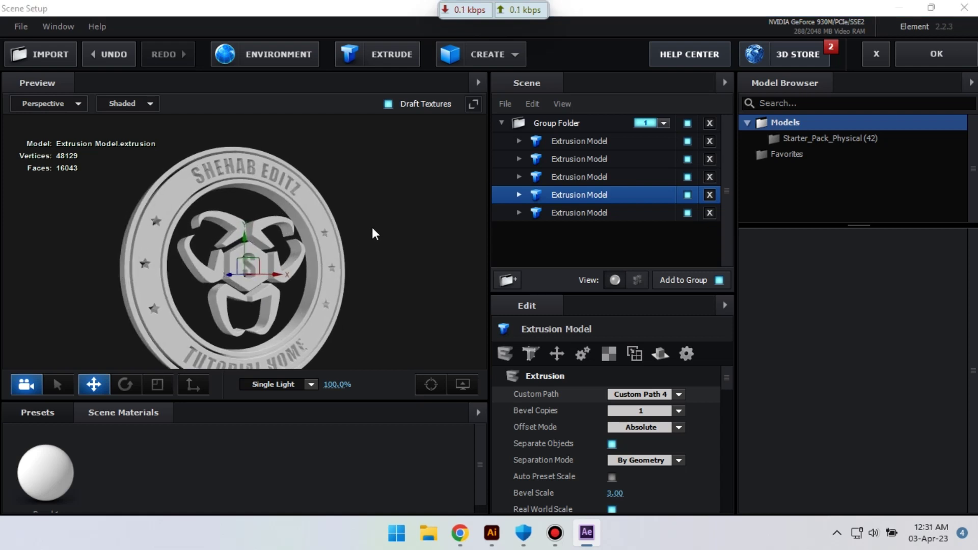
click(578, 144)
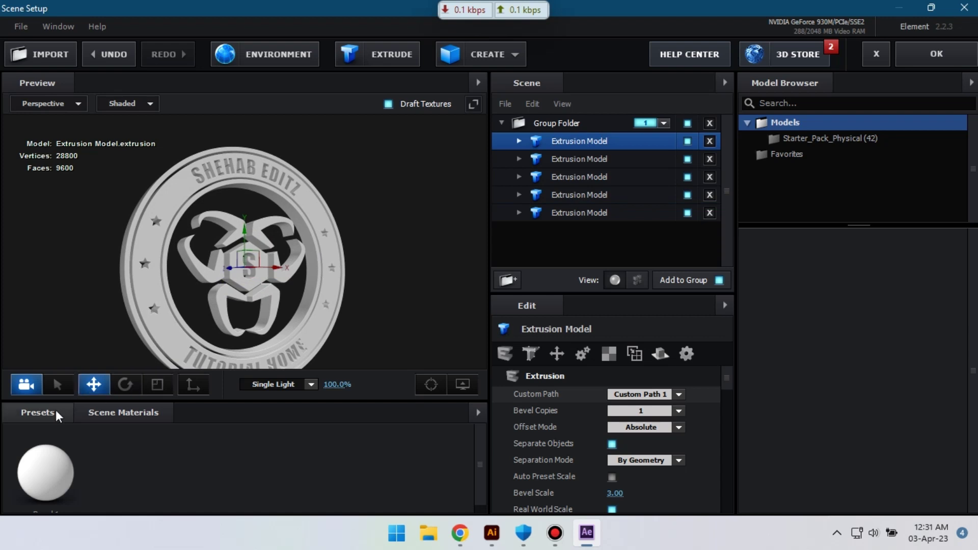
- Drag a Pro_Shaders_2 Metal preset material onto the coin logo in the preview
click(37, 412)
drag(236, 401, 236, 369)
double_click(68, 448)
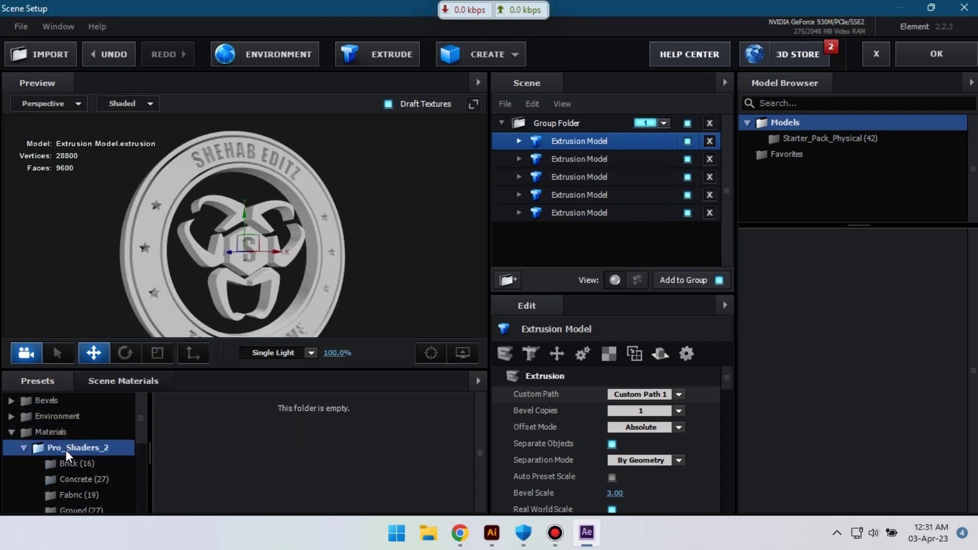
scroll(89, 453, down, 1)
click(75, 477)
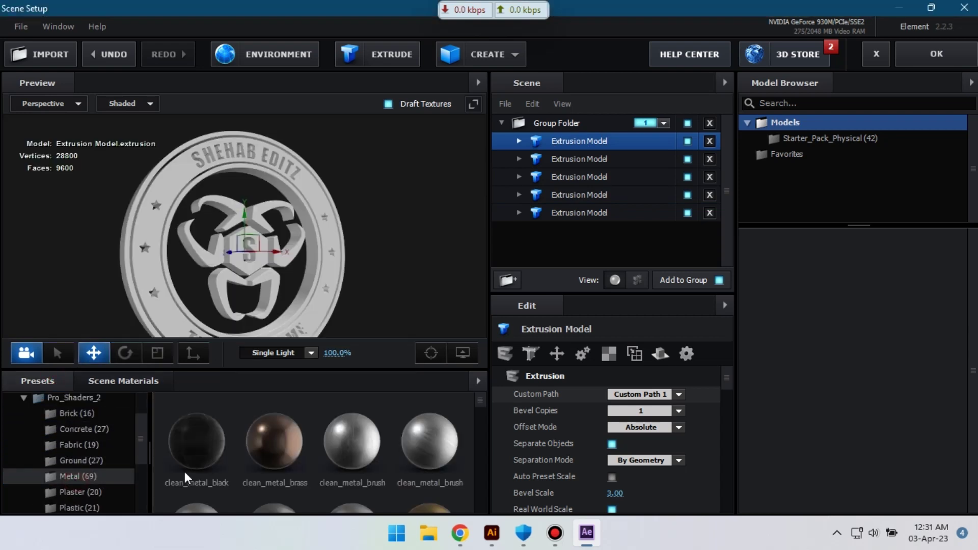
scroll(286, 454, down, 5)
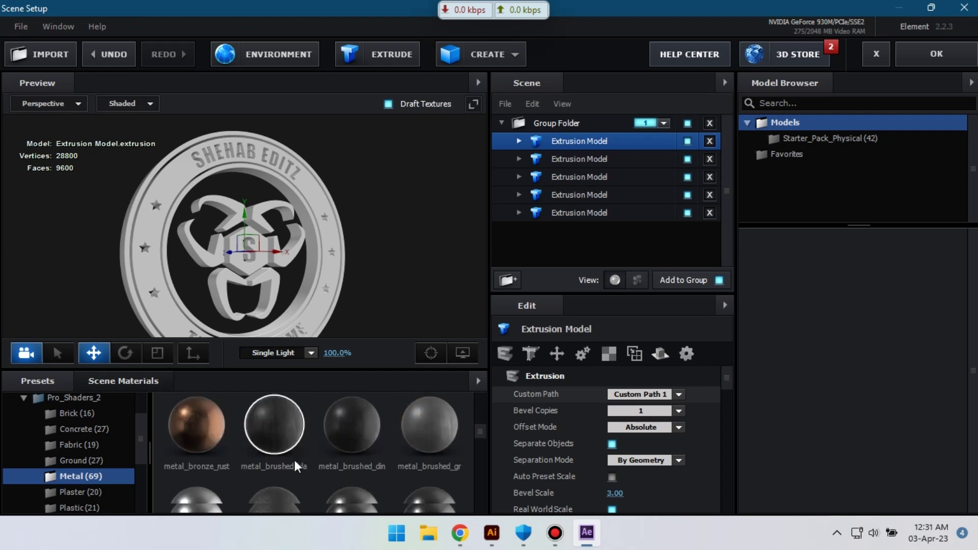
scroll(265, 461, down, 2)
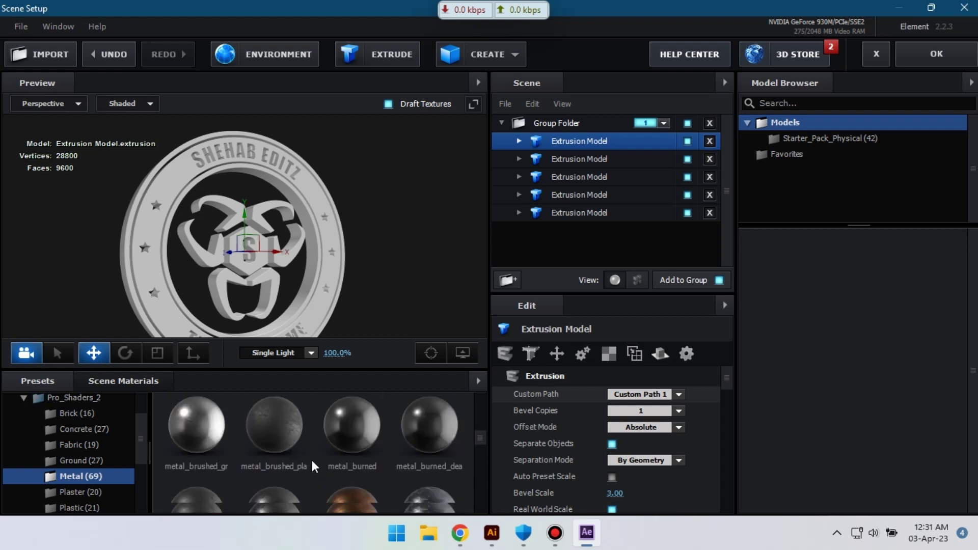
scroll(272, 458, down, 2)
drag(194, 448, 581, 158)
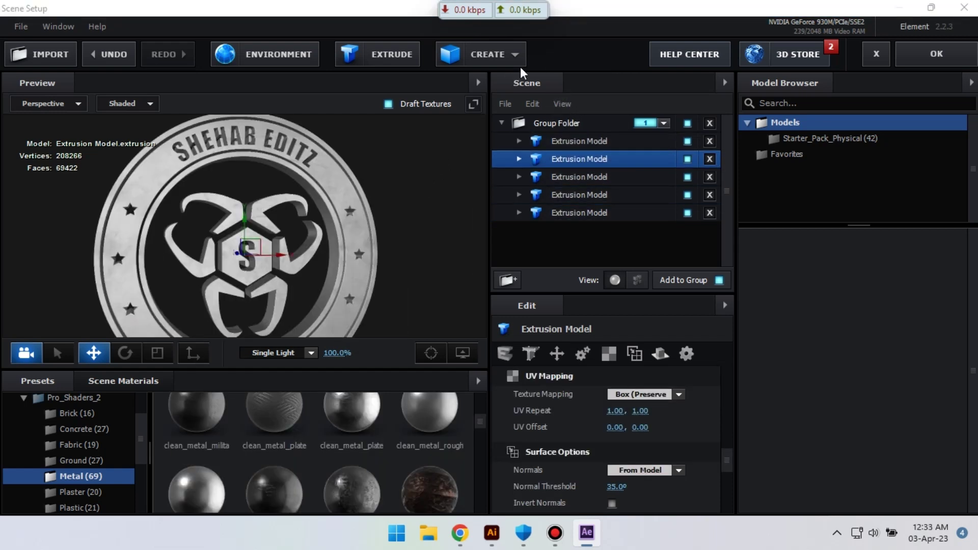
click(518, 54)
- Add a plane to the Element 3D scene and size it 50 × 50
click(671, 88)
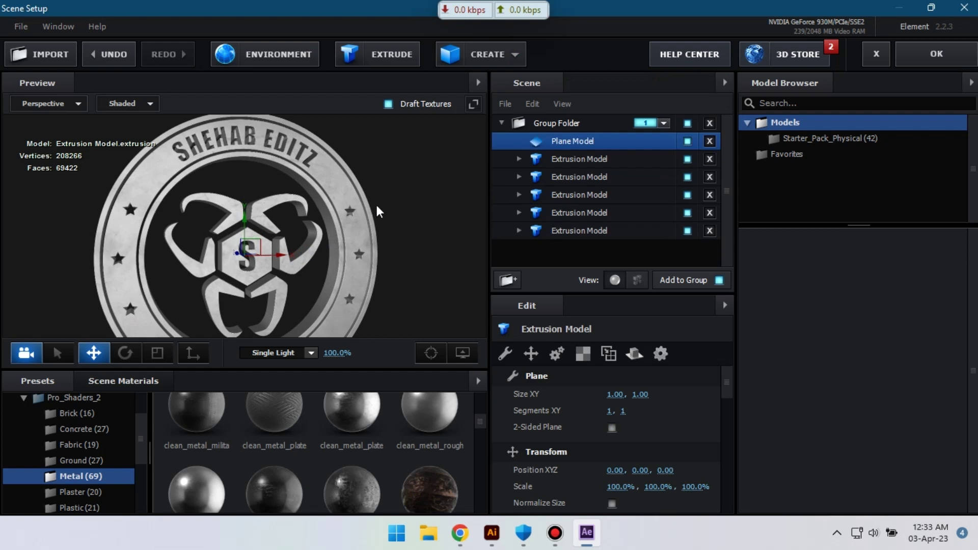
click(619, 394)
text(50)
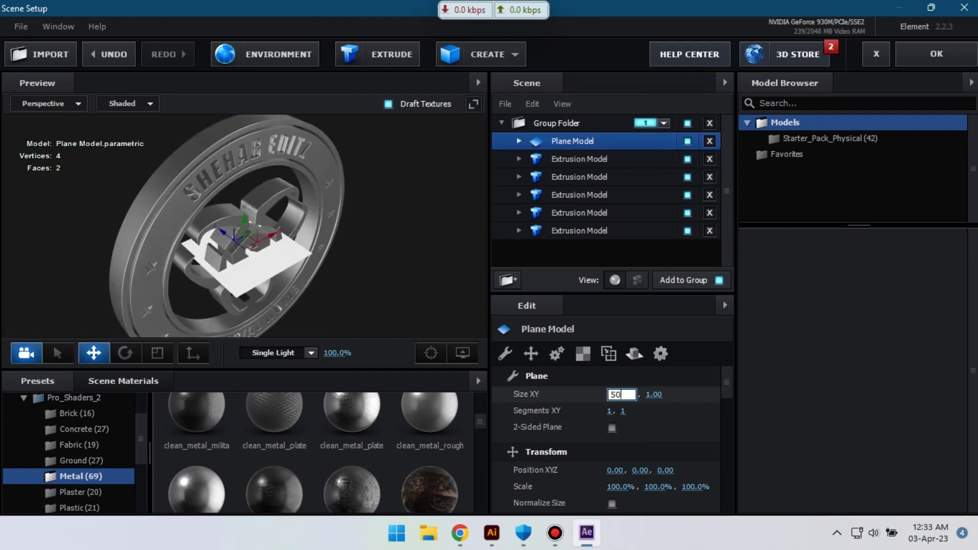
key(Return)
click(646, 395)
text(50)
key(Return)
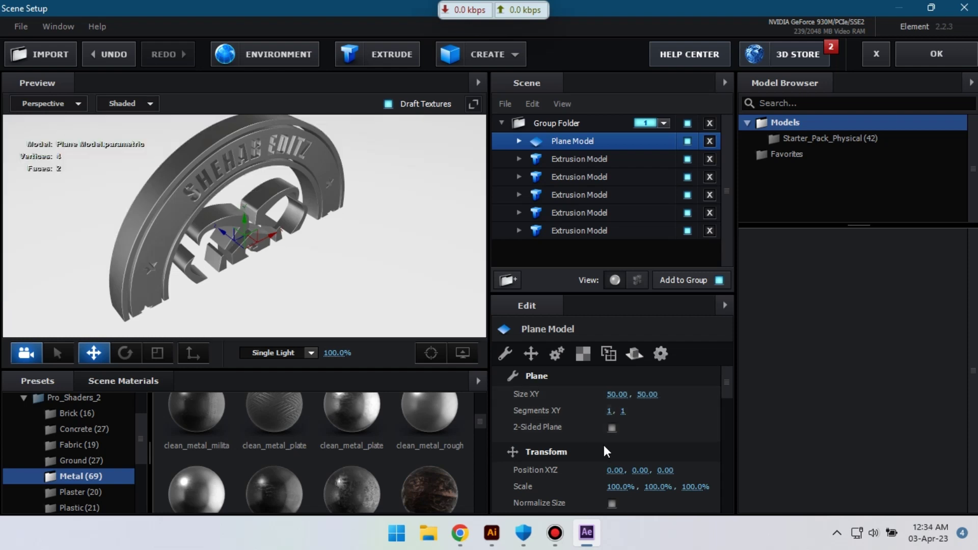
- Tilt the plane to -90° on its X orientation
scroll(581, 458, down, 3)
click(615, 470)
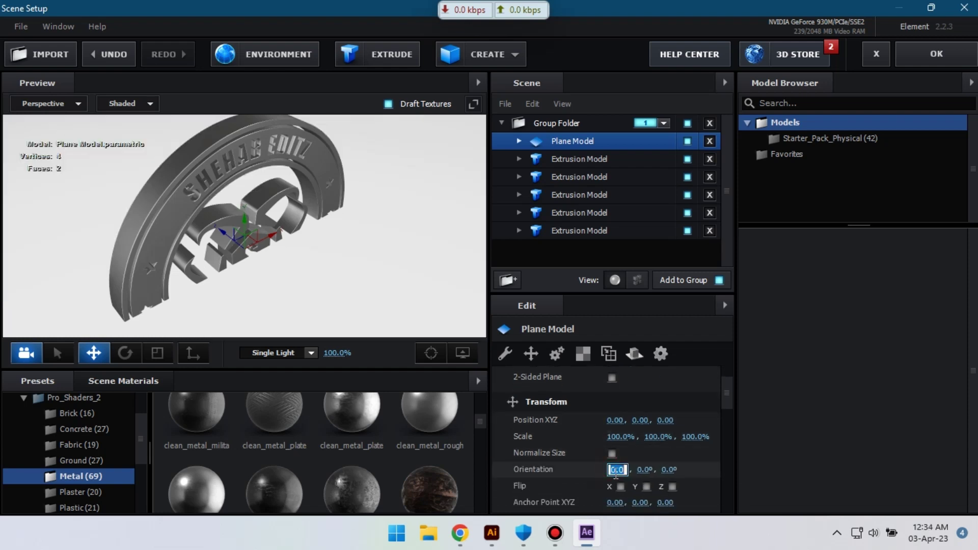
text(-90)
key(Return)
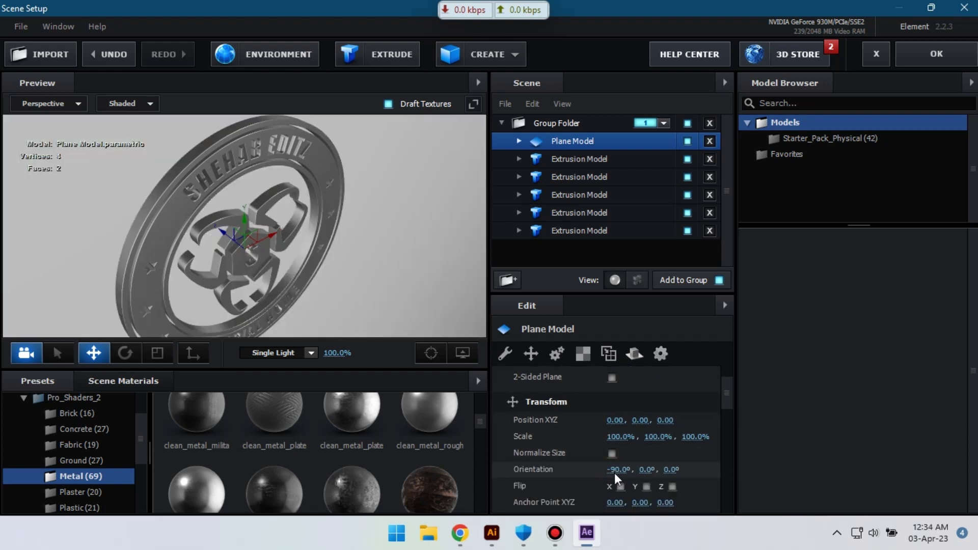
scroll(402, 449, up, 2)
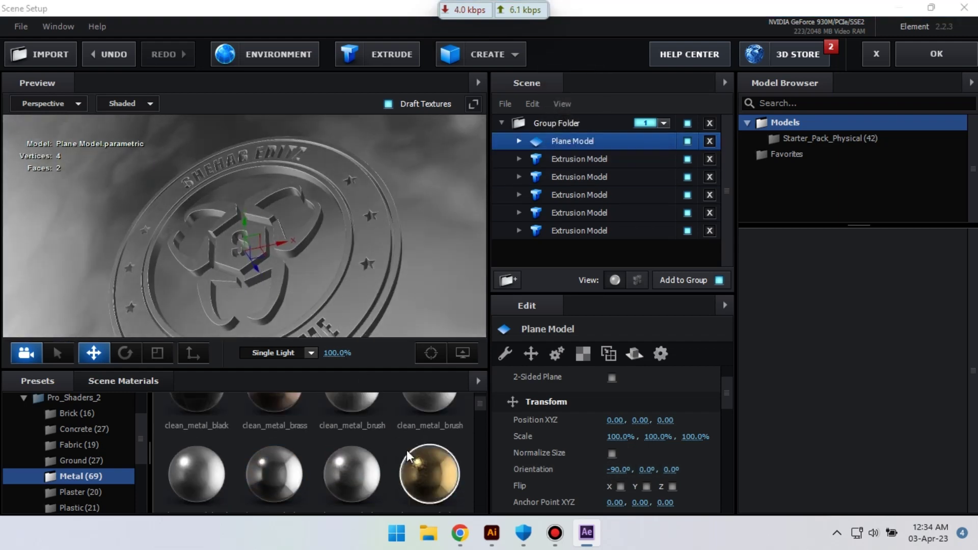
scroll(389, 475, up, 1)
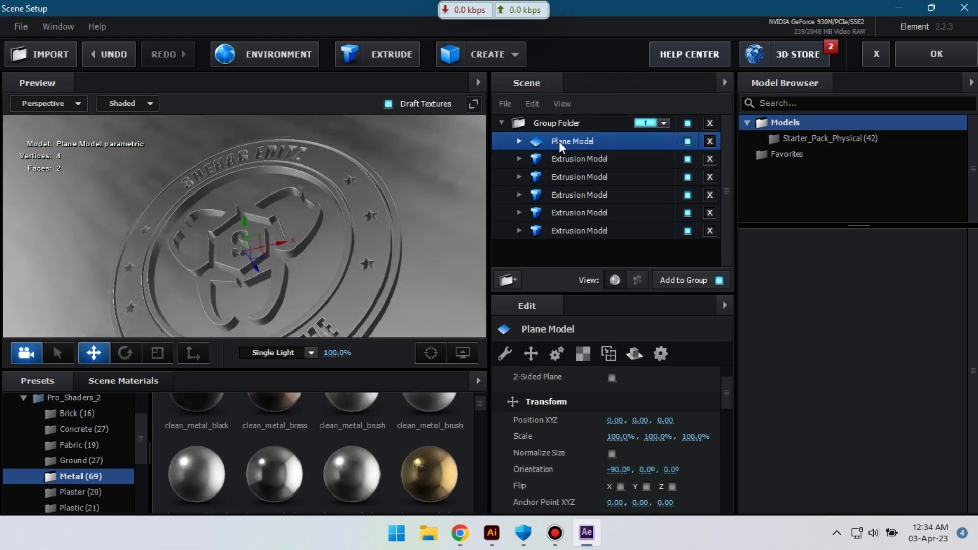
- Set the plane's UV repeat to 10 × 10 and apply the metal_crusted_02 material
click(609, 352)
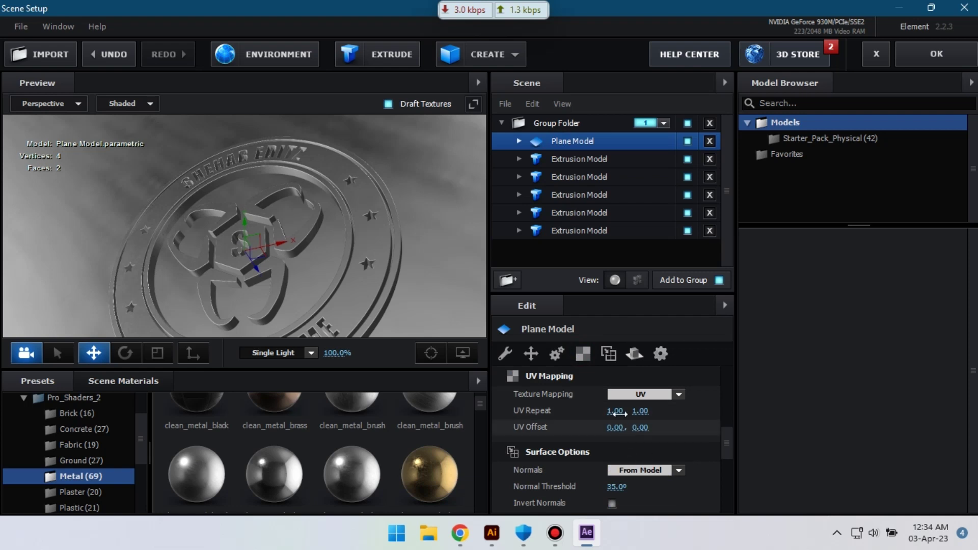
click(617, 411)
text(10)
key(Return)
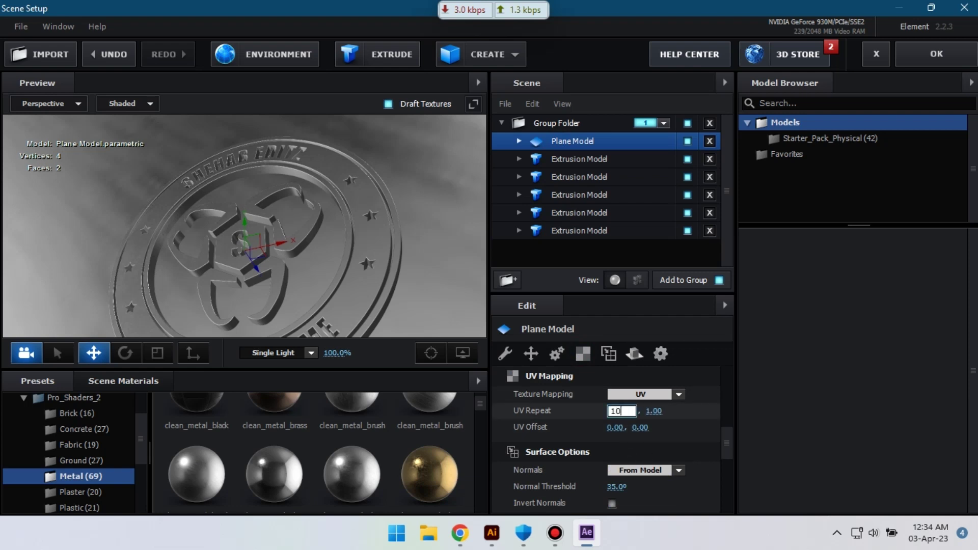
click(645, 411)
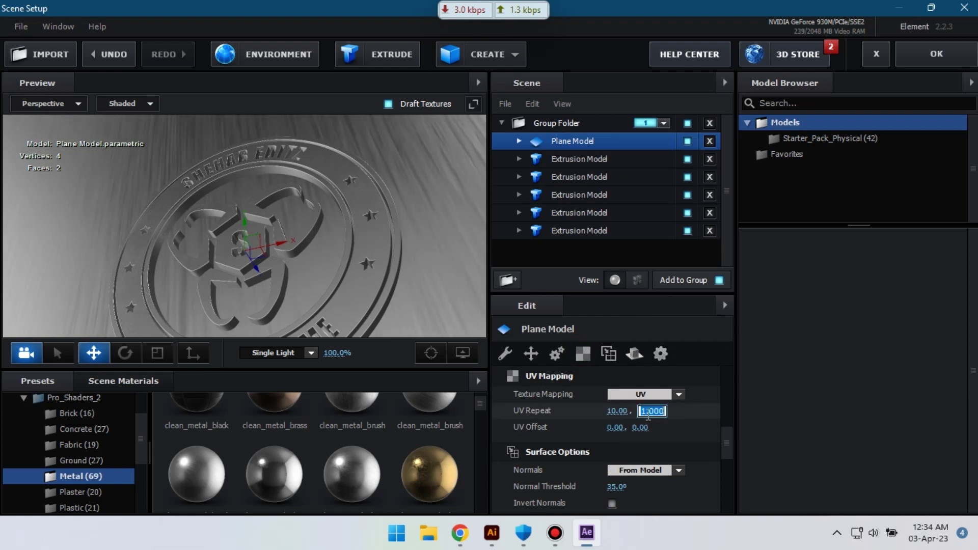
text(10)
key(Return)
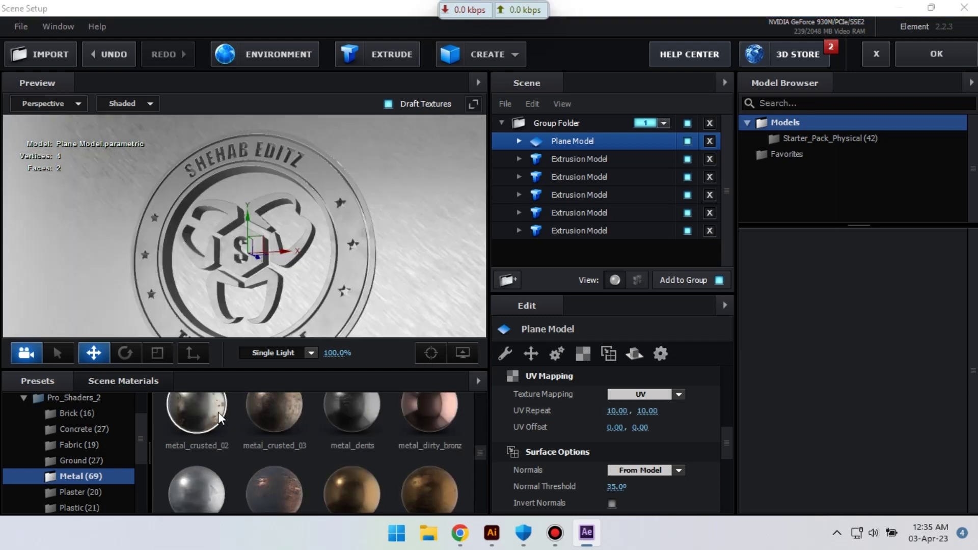
drag(219, 418, 581, 141)
drag(414, 221, 411, 271)
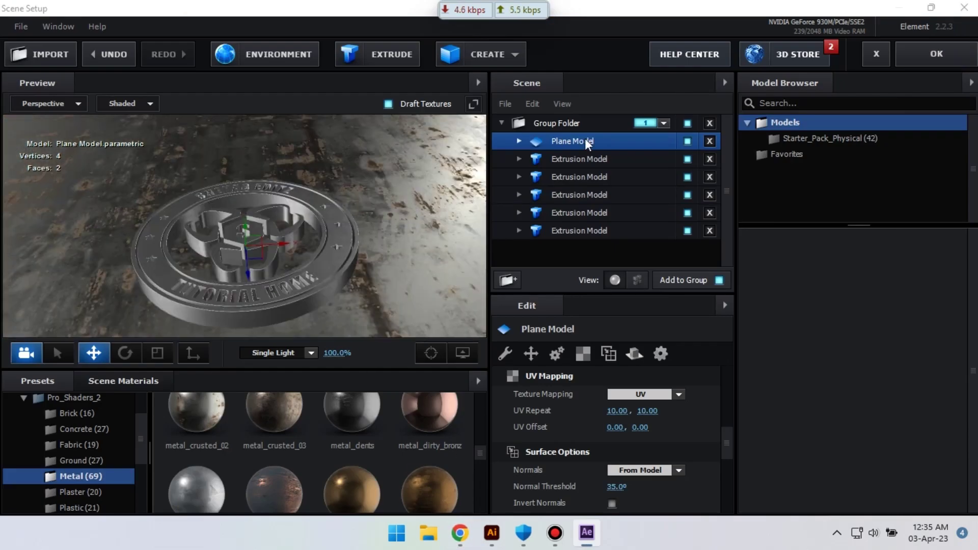
- Set the Plane Model's Reflect Mode to Mirror Surface
right_click(586, 142)
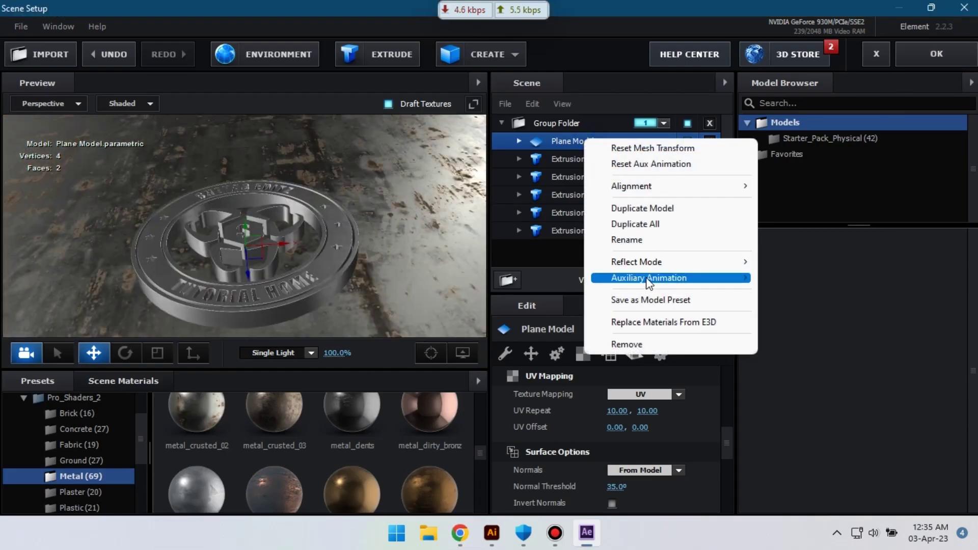
mouse_move(637, 262)
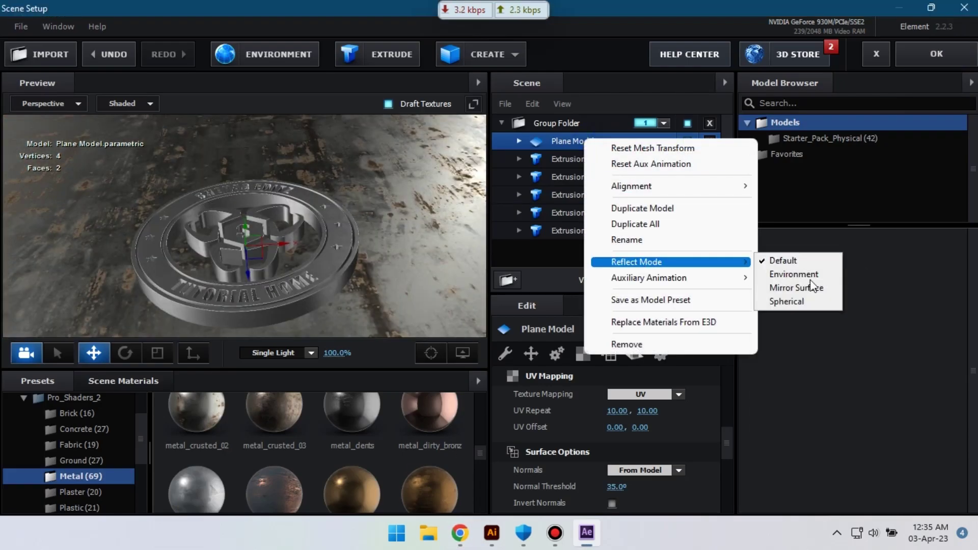
click(804, 288)
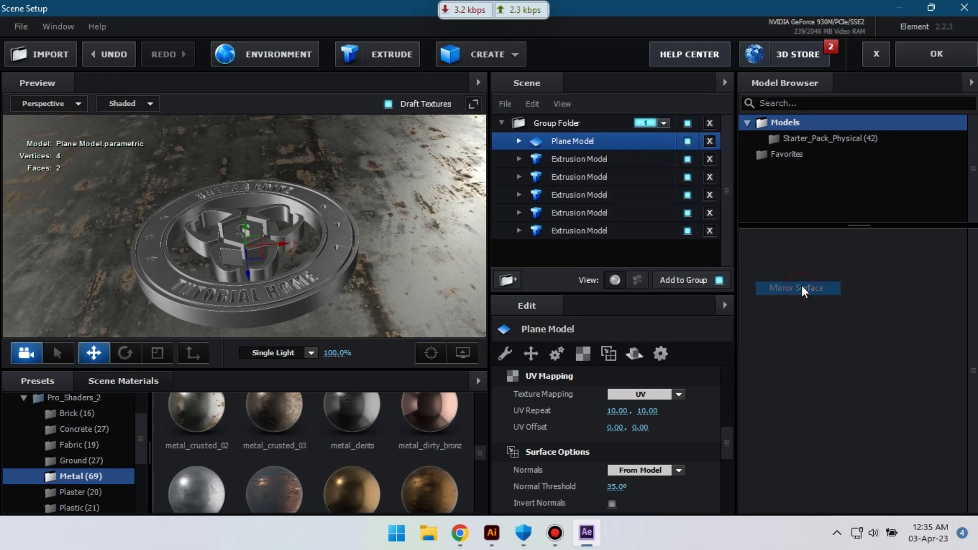
drag(363, 207, 406, 218)
- Put the first, second and fourth Extrusion Models on their own auxiliary channels, including Channels 1 and 3
click(583, 162)
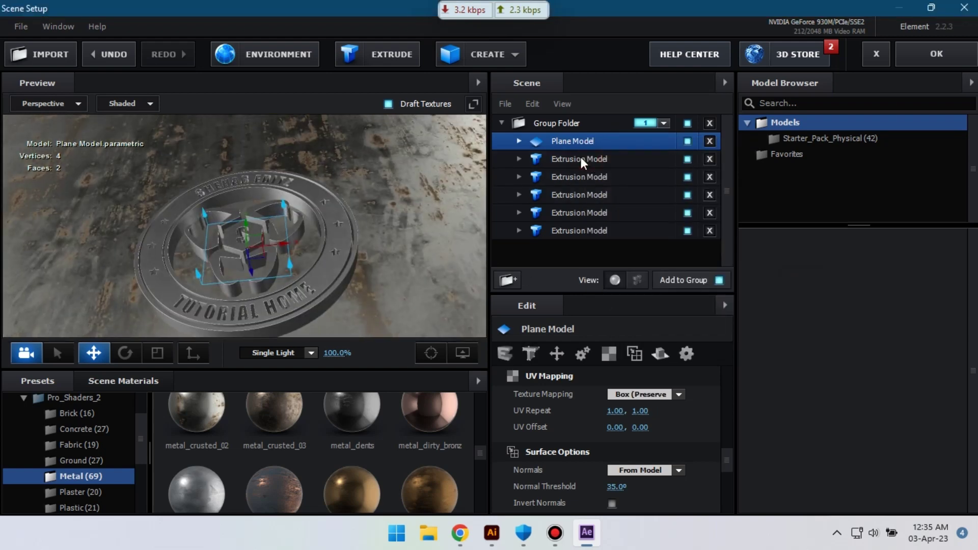
right_click(583, 162)
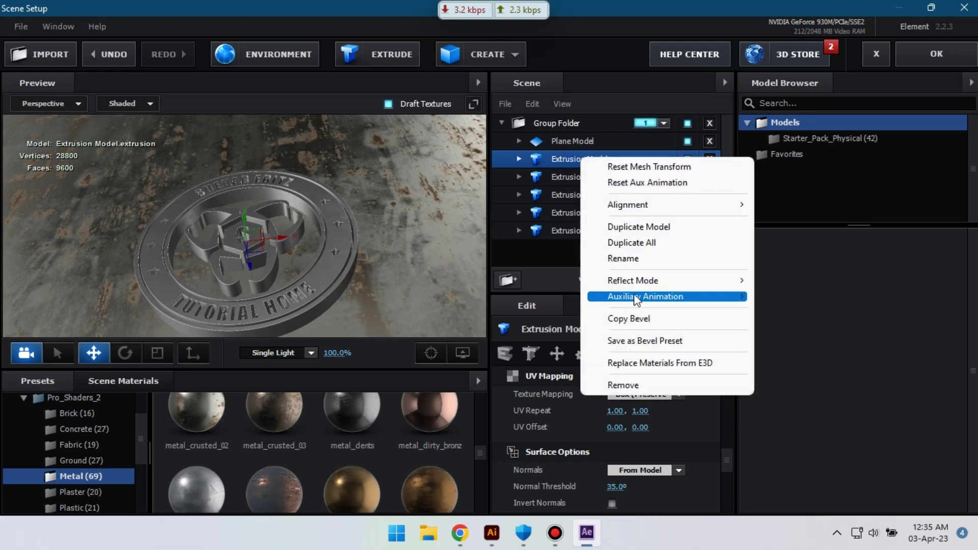
mouse_move(636, 298)
click(830, 313)
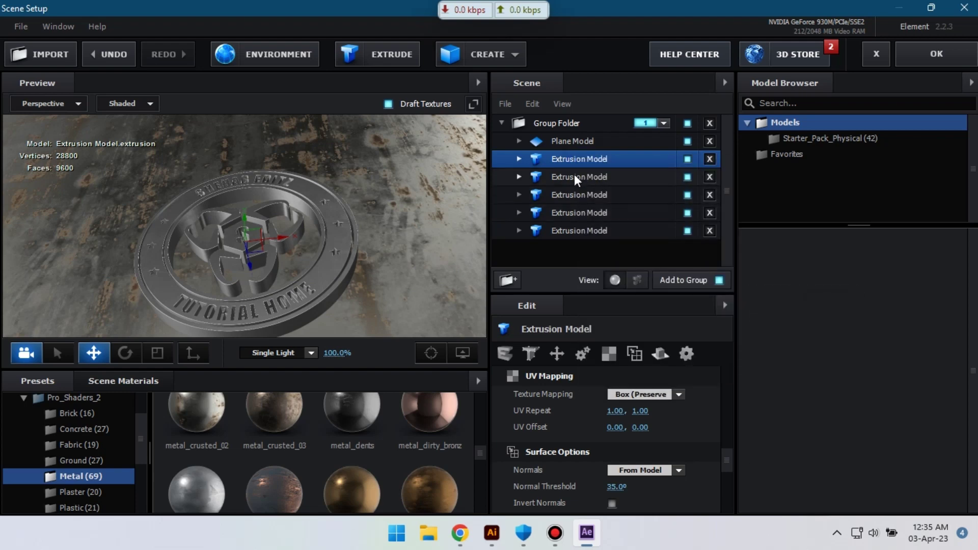
click(579, 177)
right_click(579, 177)
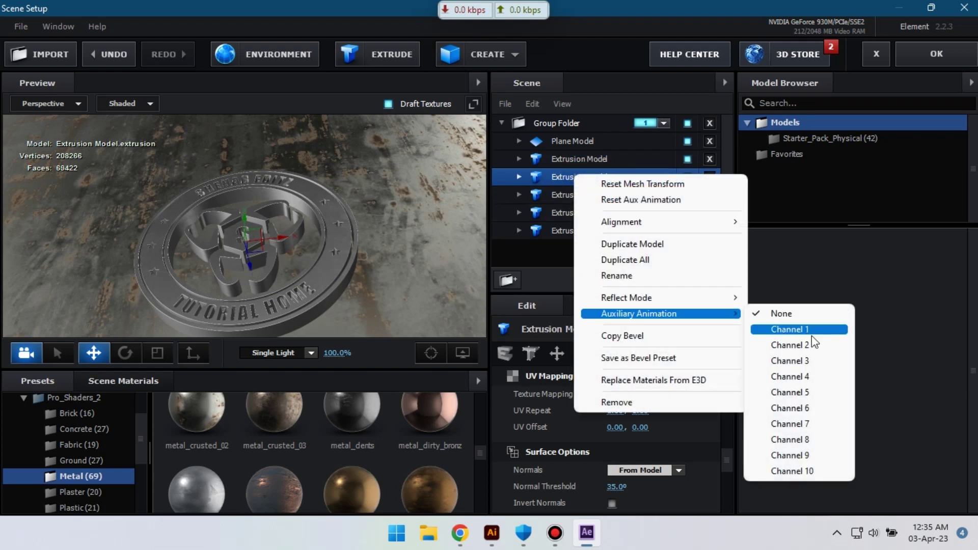
click(810, 328)
click(587, 197)
right_click(587, 198)
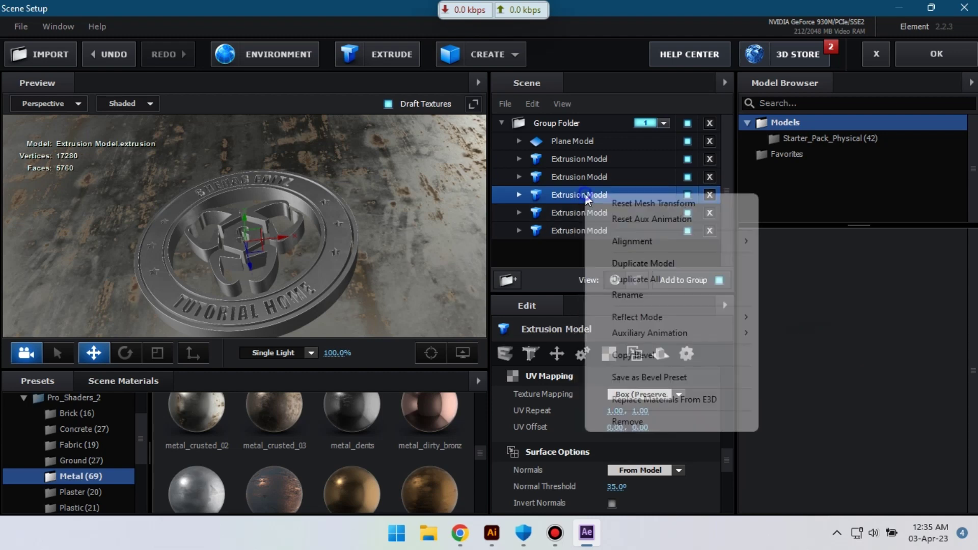
mouse_move(663, 333)
click(820, 381)
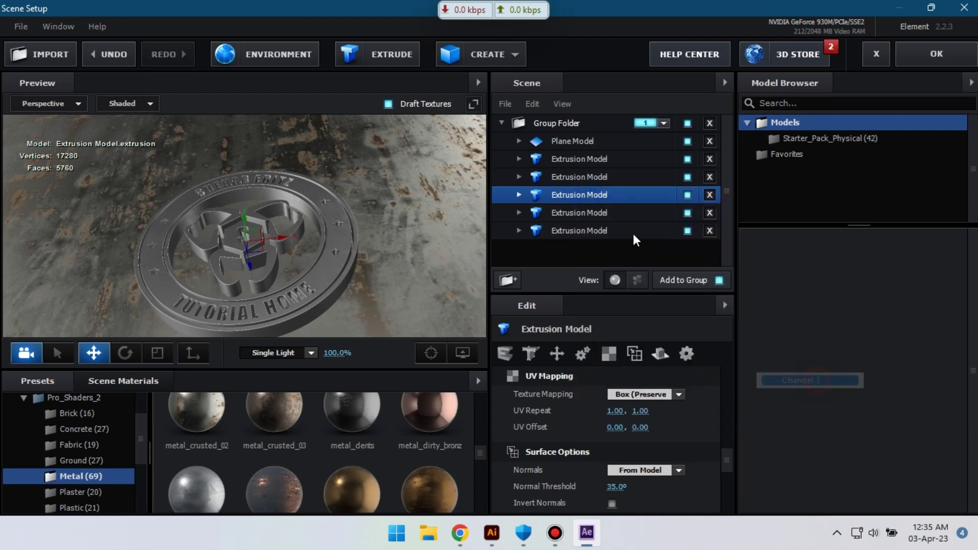
- Assign the fifth extrusion to Channel 4 and the sixth to its own channel, then apply the scene
click(586, 213)
right_click(586, 212)
mouse_move(663, 354)
click(815, 416)
click(586, 231)
right_click(586, 230)
mouse_move(688, 374)
click(815, 447)
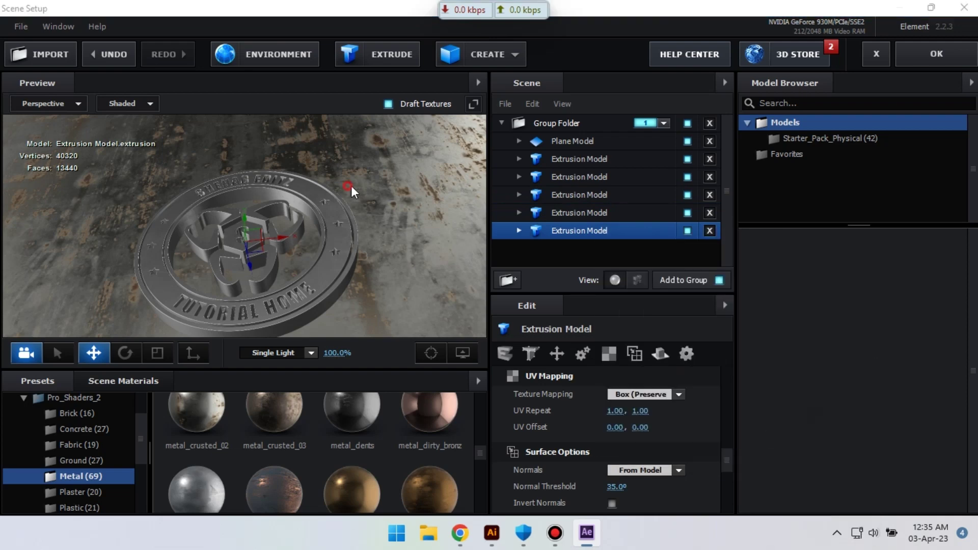
click(936, 54)
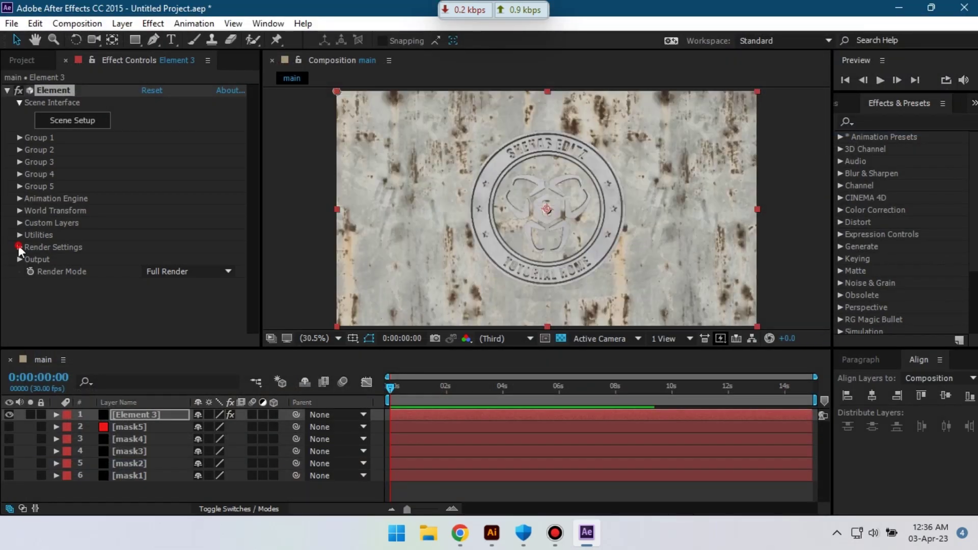
- Under Render Settings > Ambient Occlusion, set SSAO Intensity and SSAO Radius to 5.0
click(20, 247)
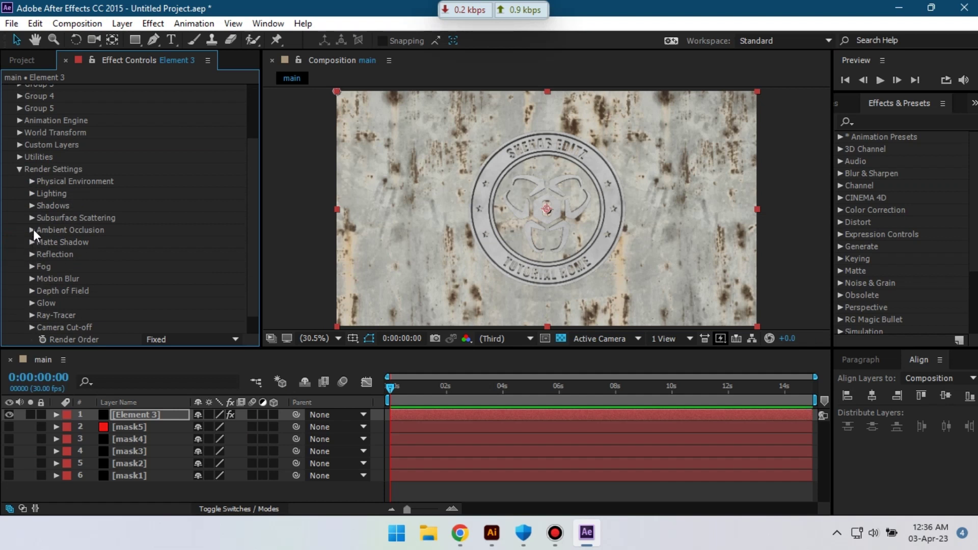
click(33, 229)
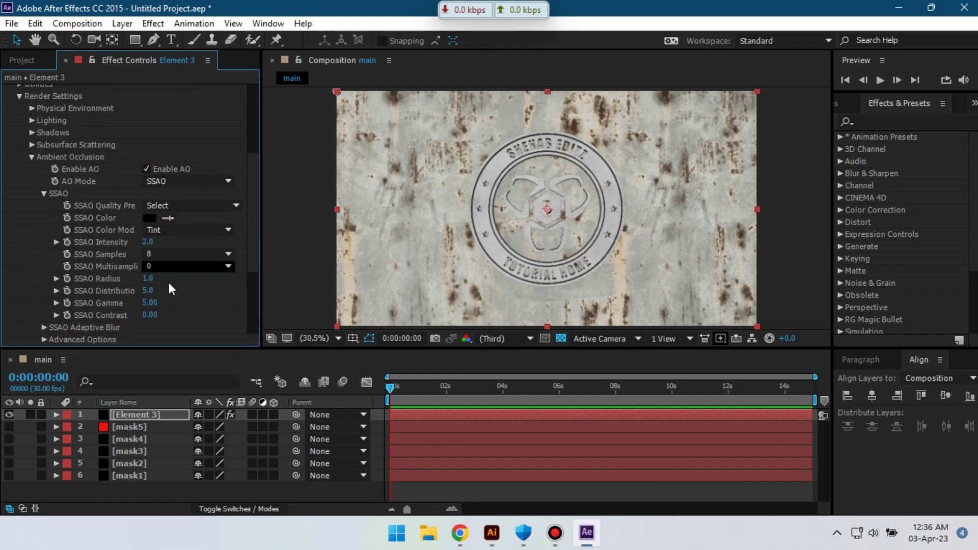
click(150, 245)
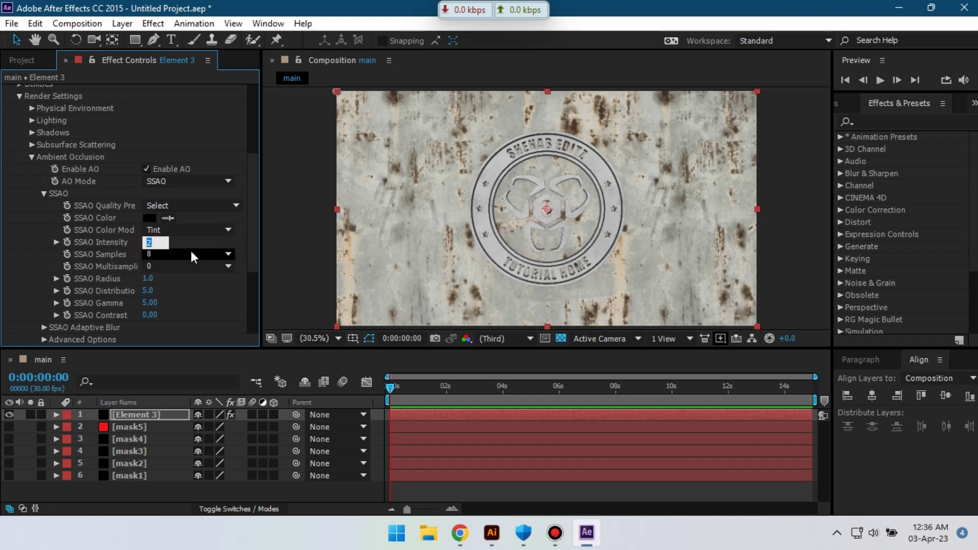
text(5)
key(Return)
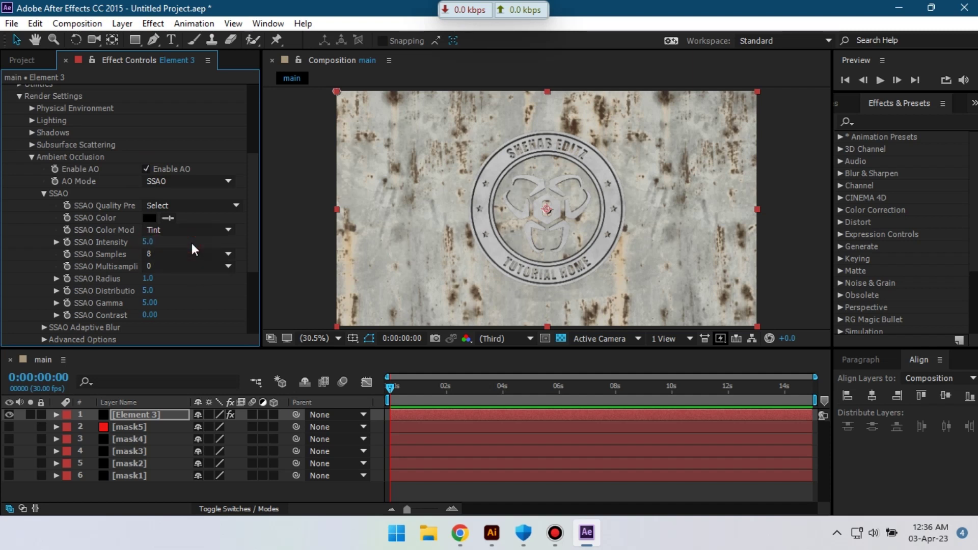
click(147, 278)
text(5)
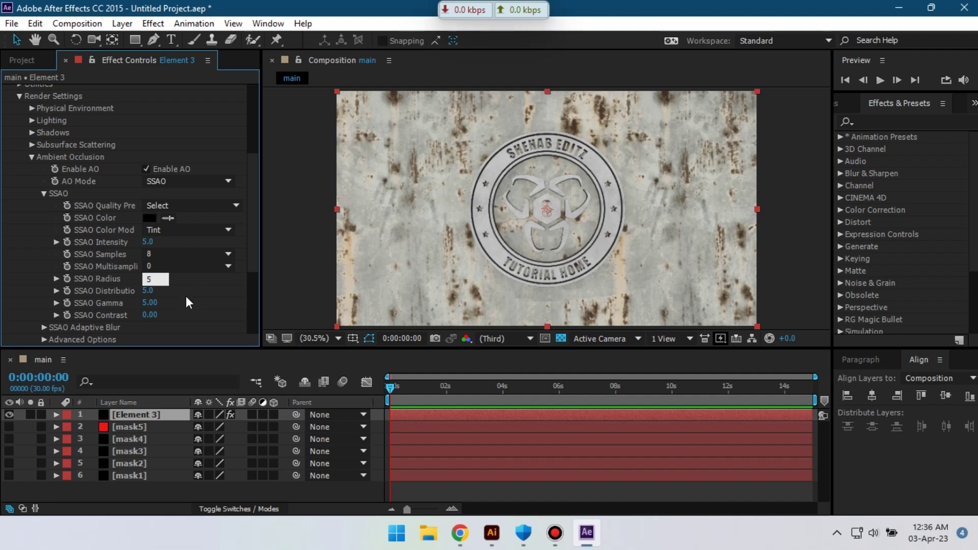
key(Return)
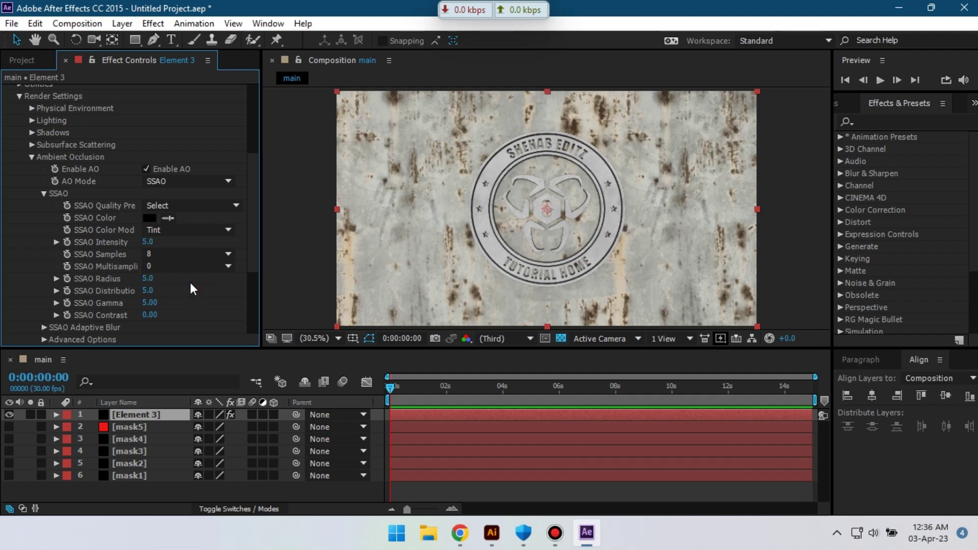
right_click(129, 489)
- Create Camera 1 as a two-node camera with the 28mm preset
mouse_move(203, 352)
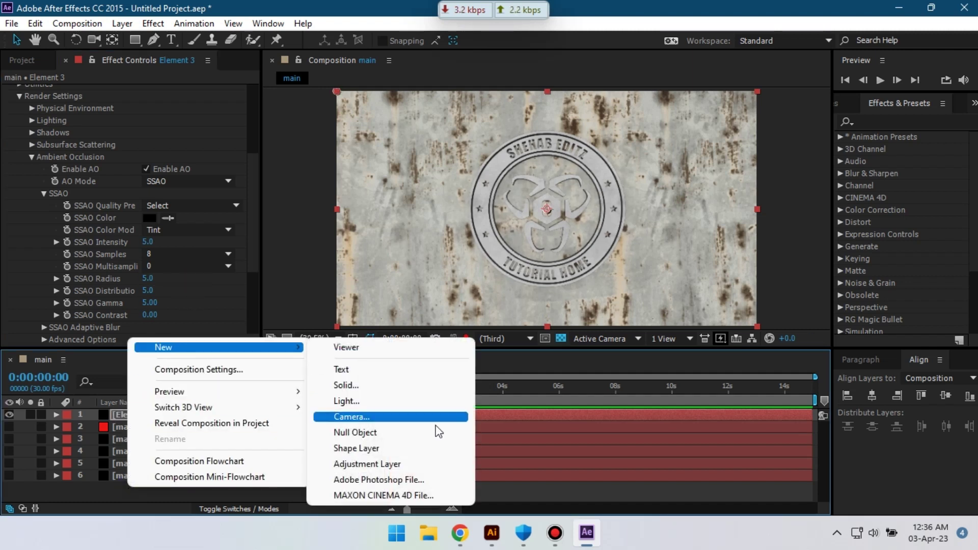
click(352, 417)
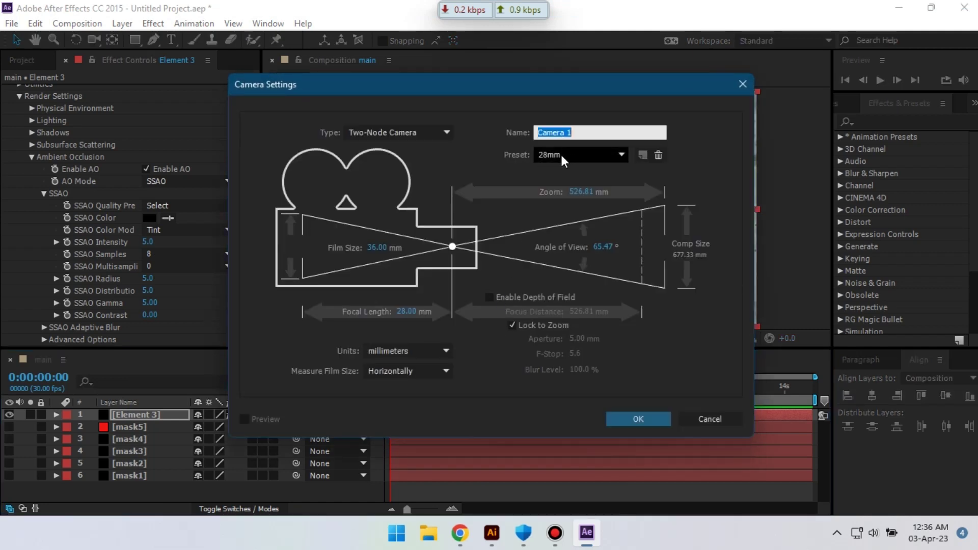
click(636, 415)
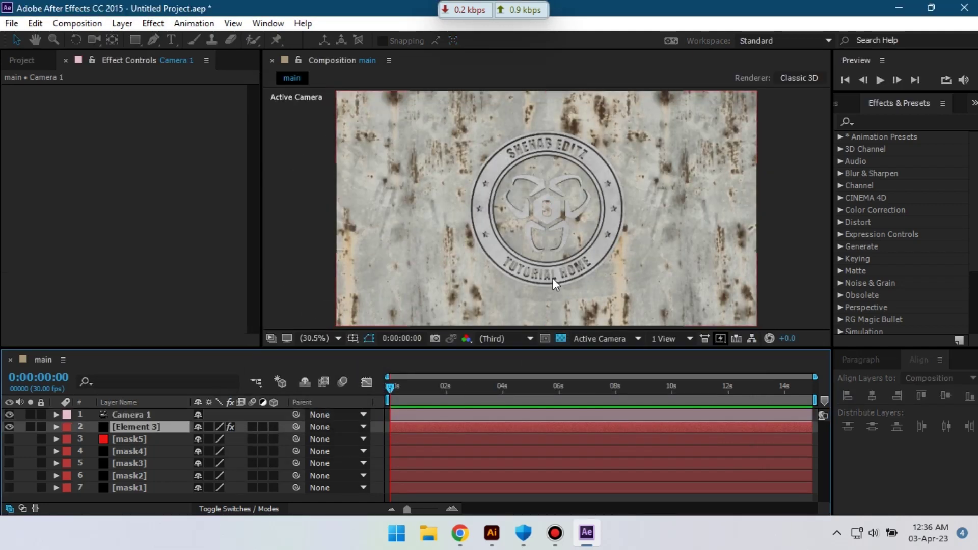
- Reveal Channel 2's rotation properties under Element 3's Group 1 auxiliary channels
click(136, 427)
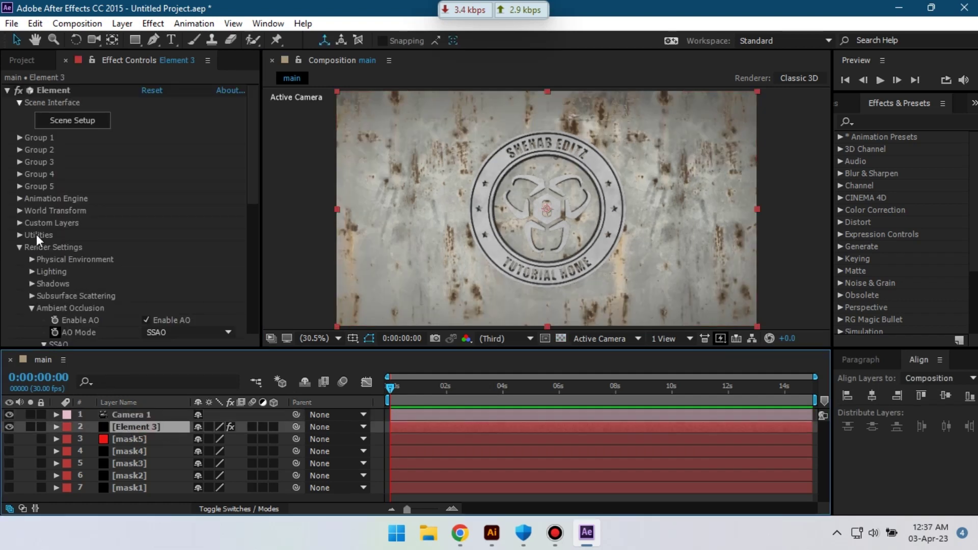
click(20, 138)
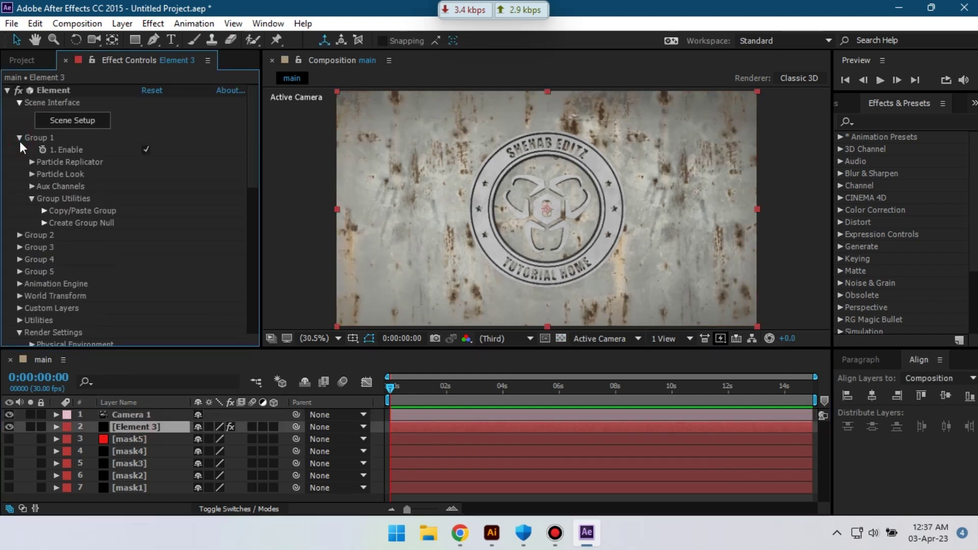
click(32, 186)
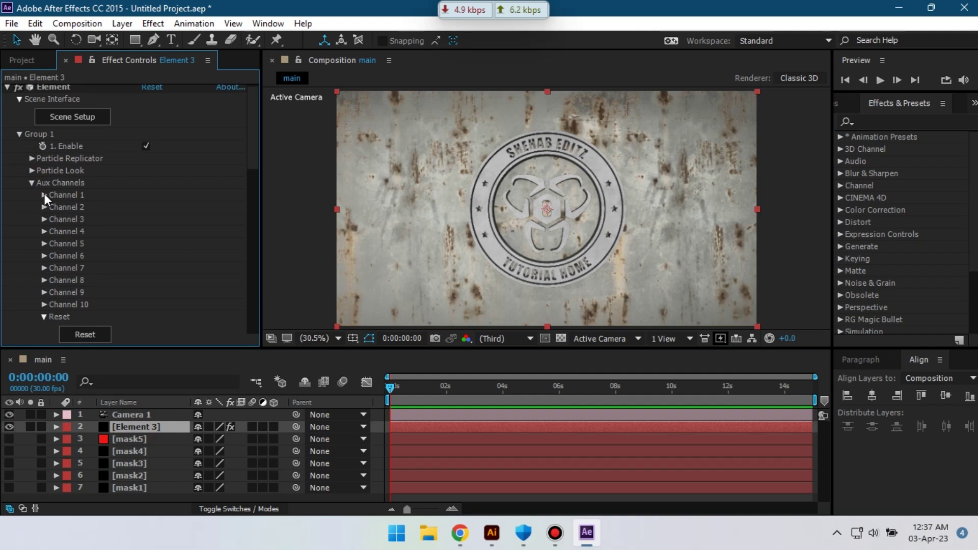
click(44, 207)
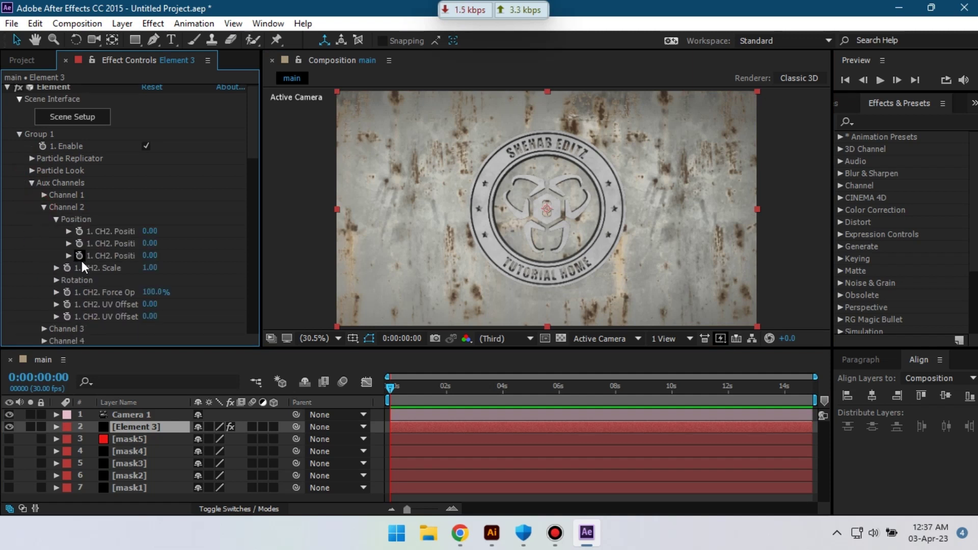
scroll(84, 260, down, 1)
click(57, 248)
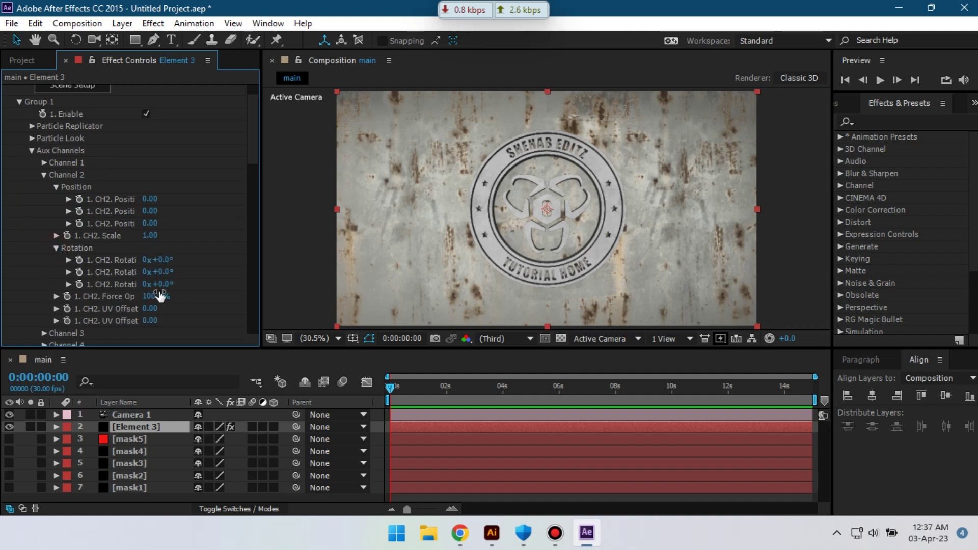
- Keyframe Channel 2's third rotation from 57° at 0s to 0° at 10s
drag(171, 283, 206, 283)
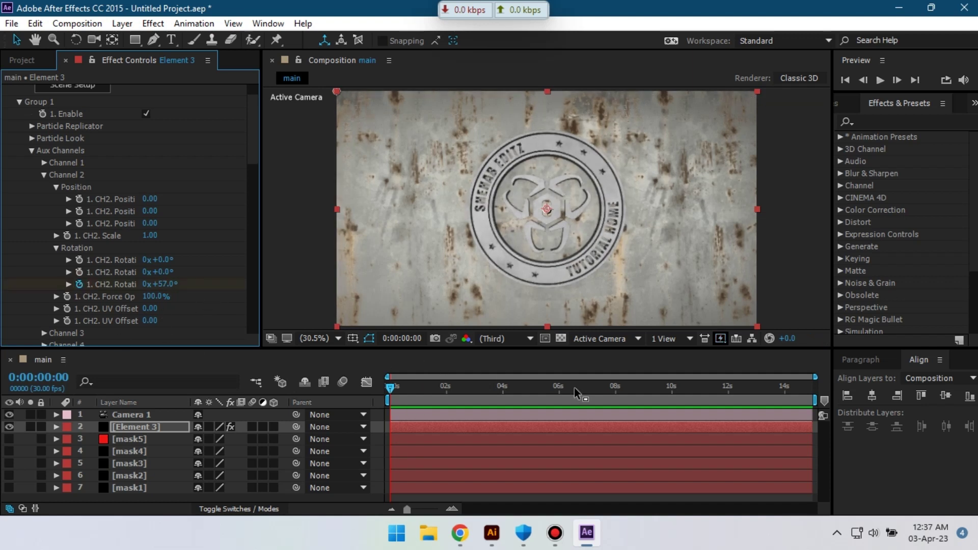
click(672, 397)
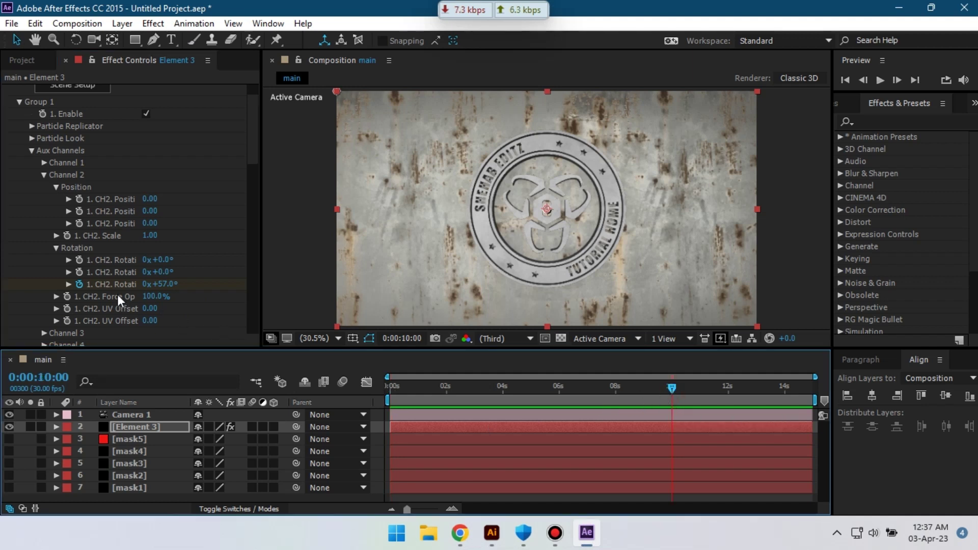
click(162, 283)
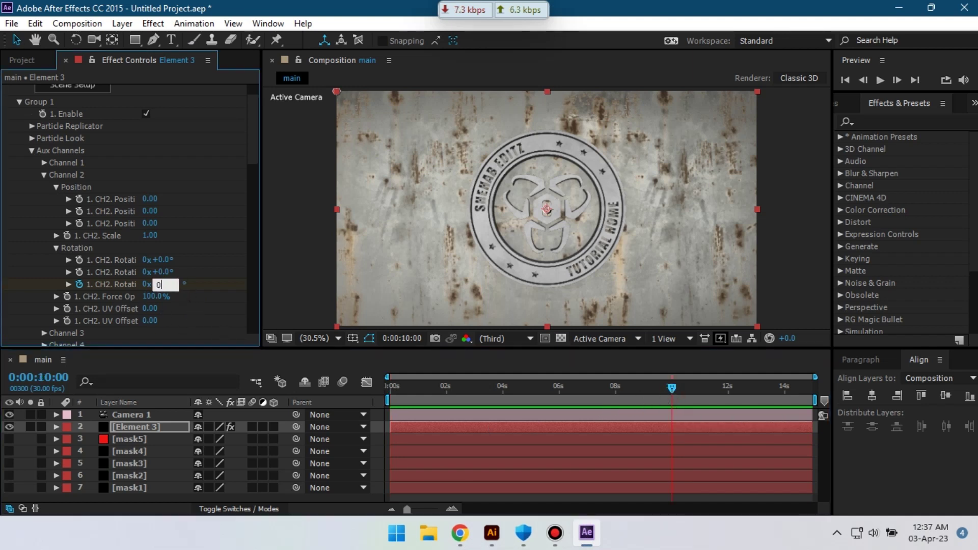
text(0)
key(Return)
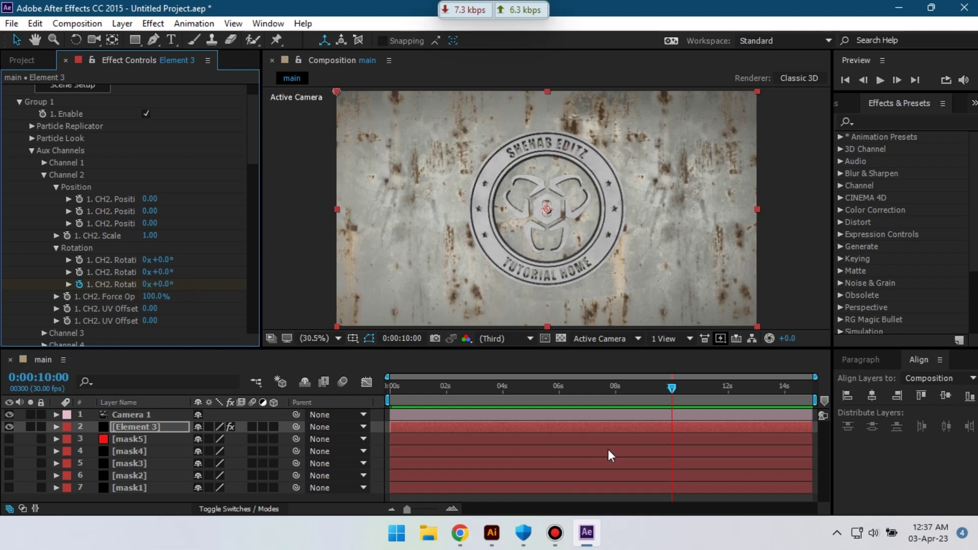
drag(666, 388, 468, 390)
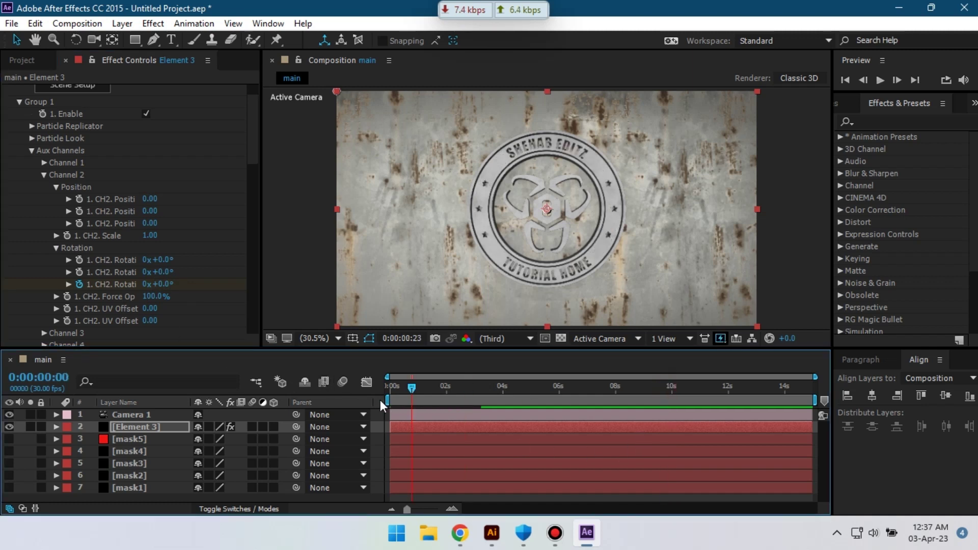
drag(380, 400, 373, 402)
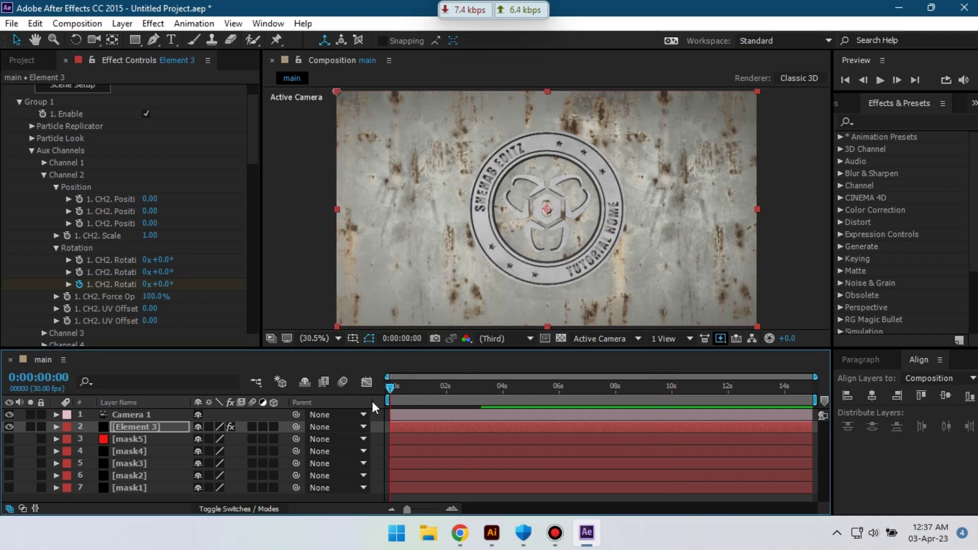
- Keyframe Channel 4's third rotation from -22° at 0s to 0° at 10s
click(44, 175)
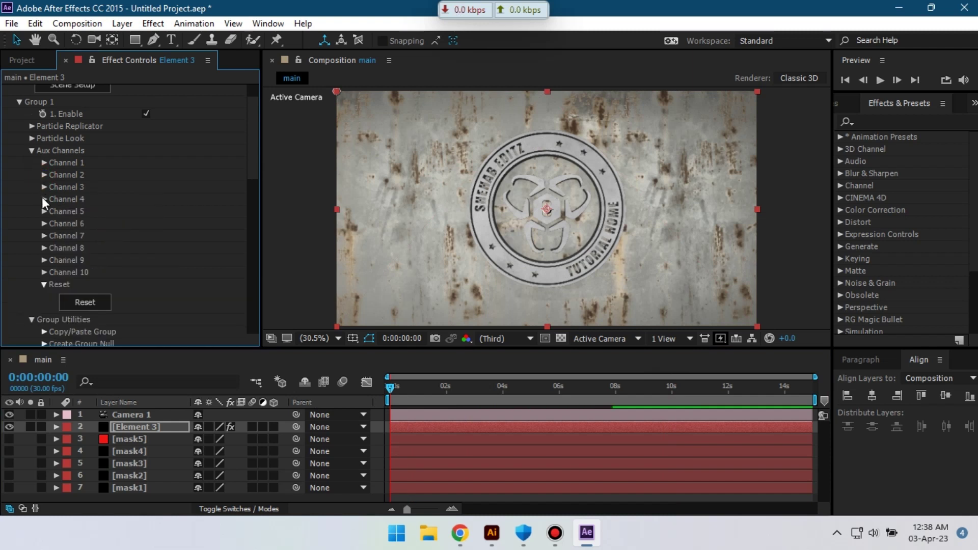
click(43, 199)
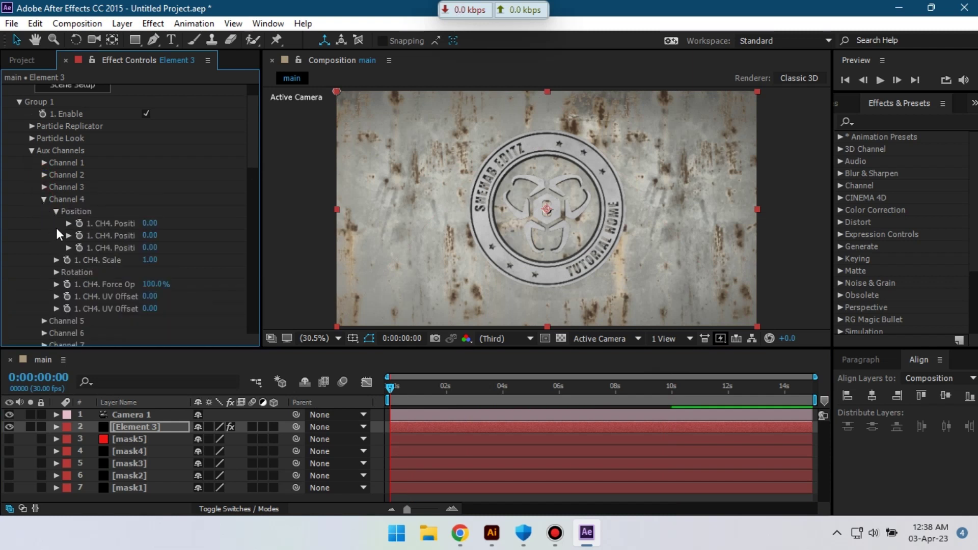
click(56, 272)
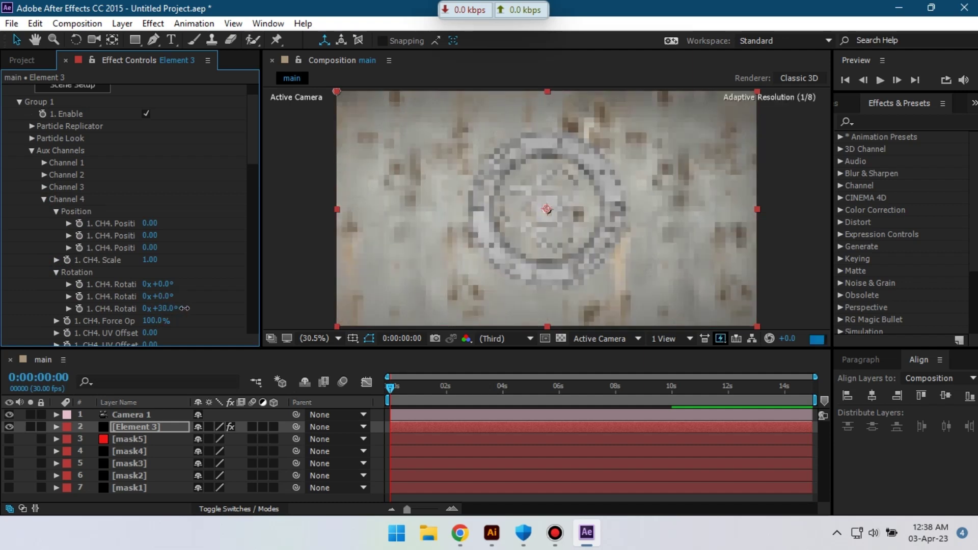
drag(149, 309, 124, 320)
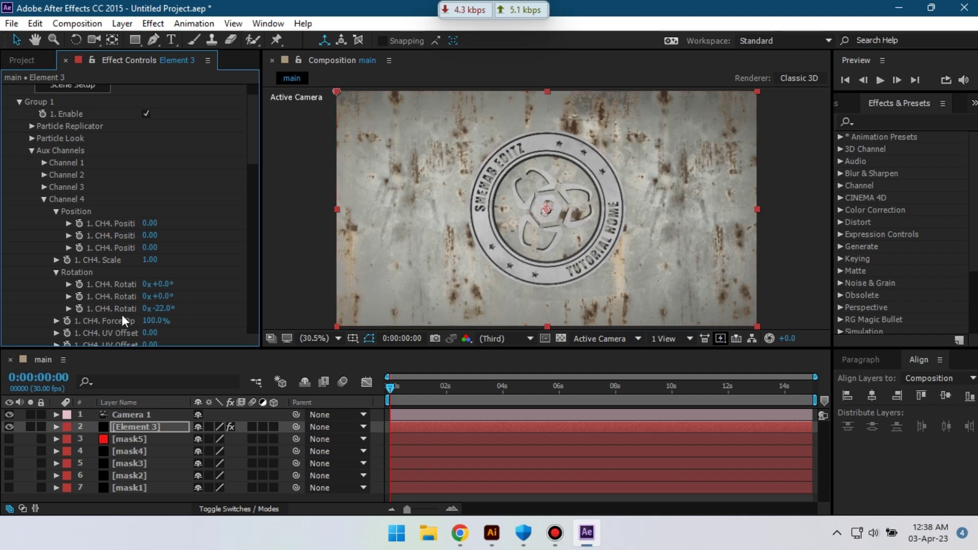
click(673, 395)
click(162, 309)
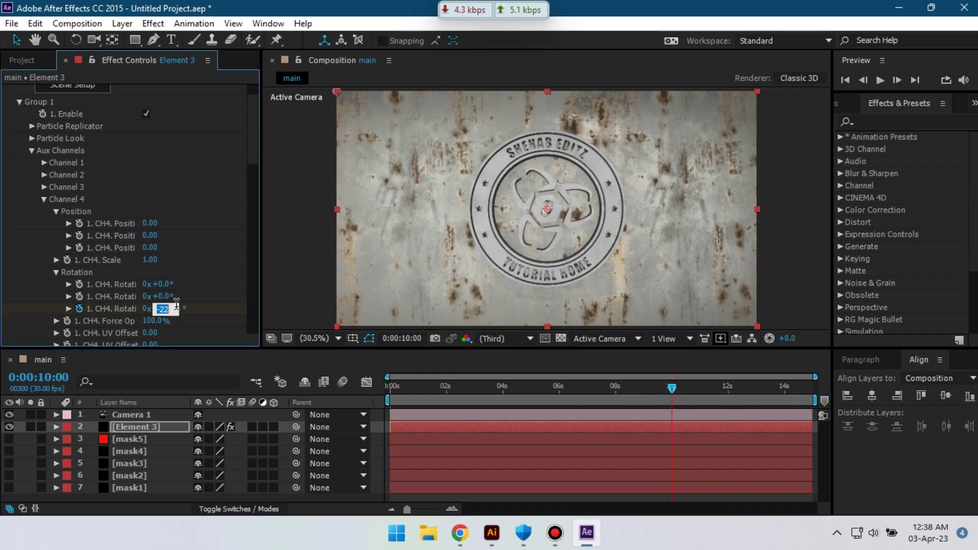
key(Return)
click(357, 397)
key(Home)
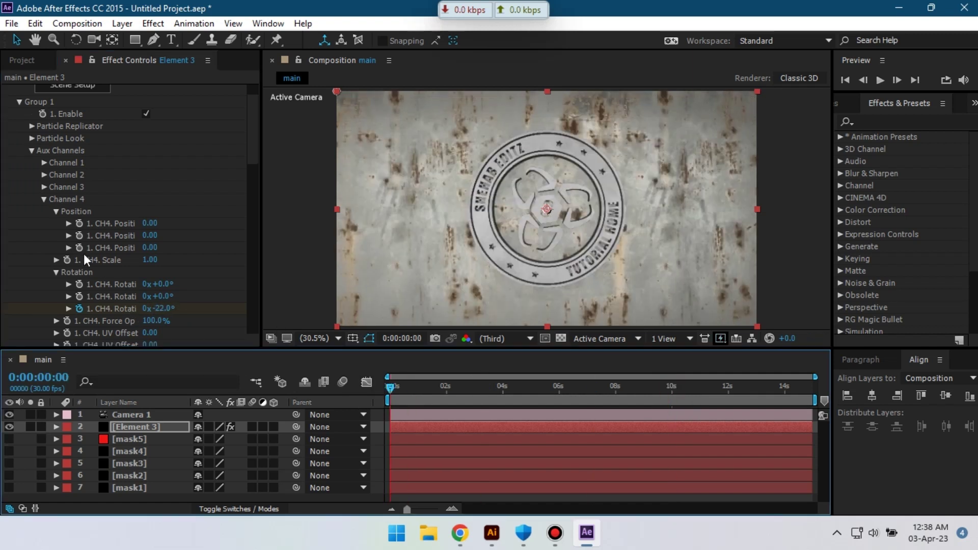
click(43, 199)
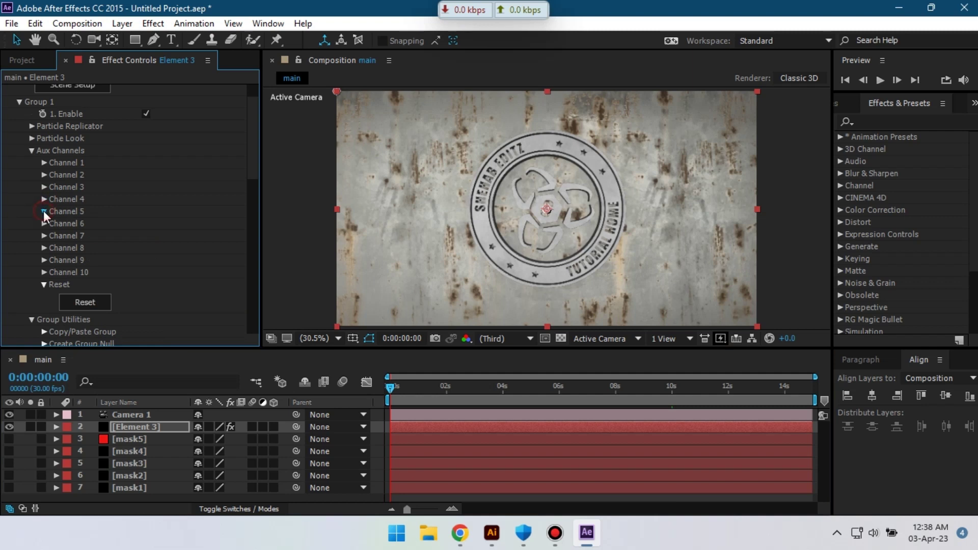
- Keyframe Channel 5's third rotation from 33° at 0s to 0° at 10s
click(44, 211)
click(55, 284)
scroll(169, 320, down, 1)
drag(166, 302, 144, 324)
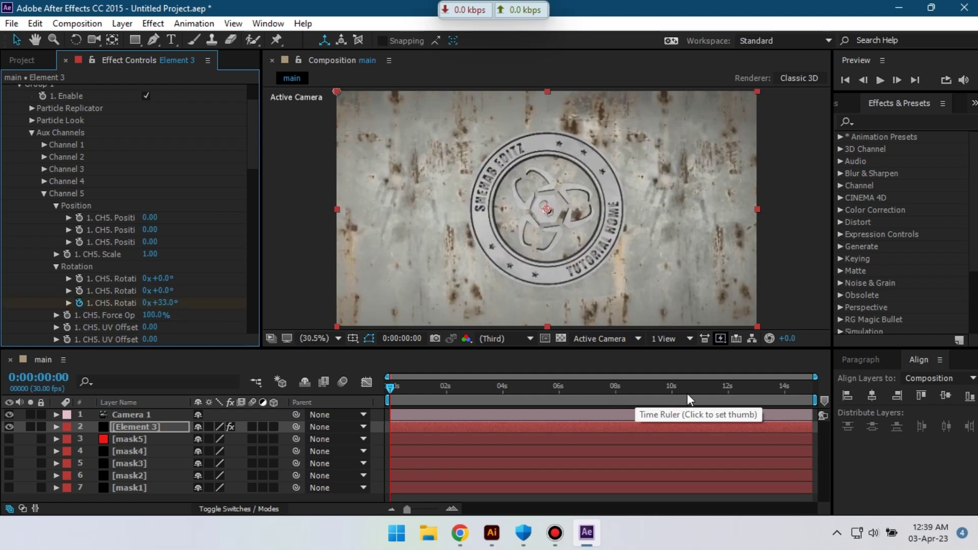
click(671, 393)
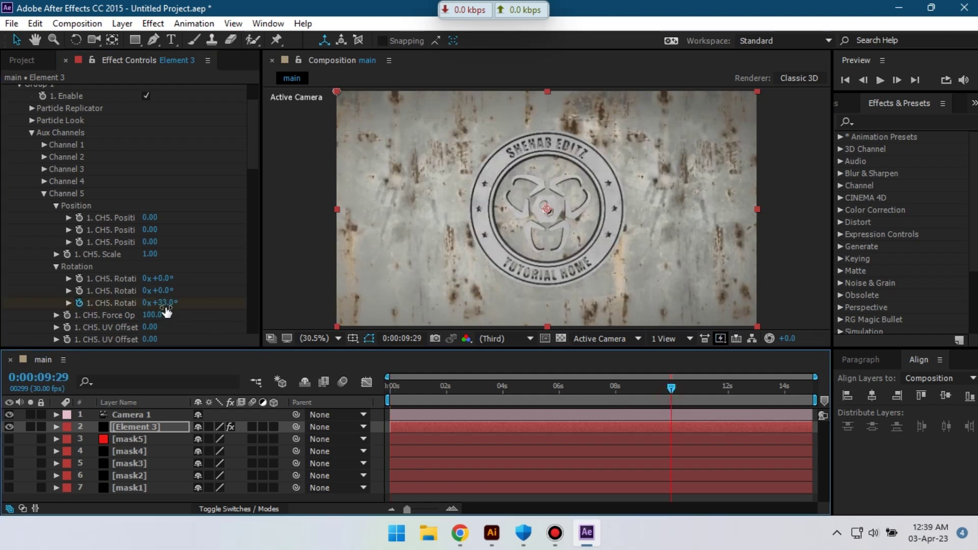
key(space)
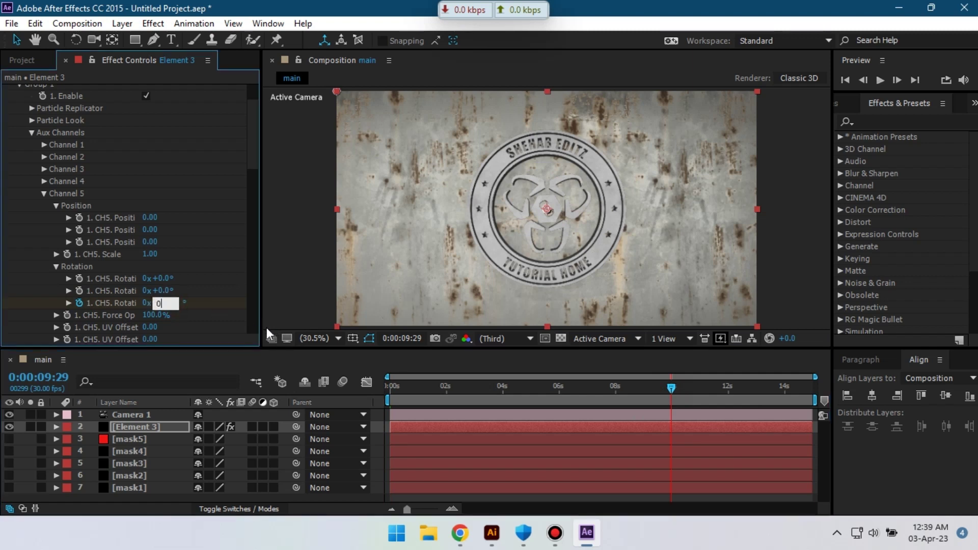
click(132, 414)
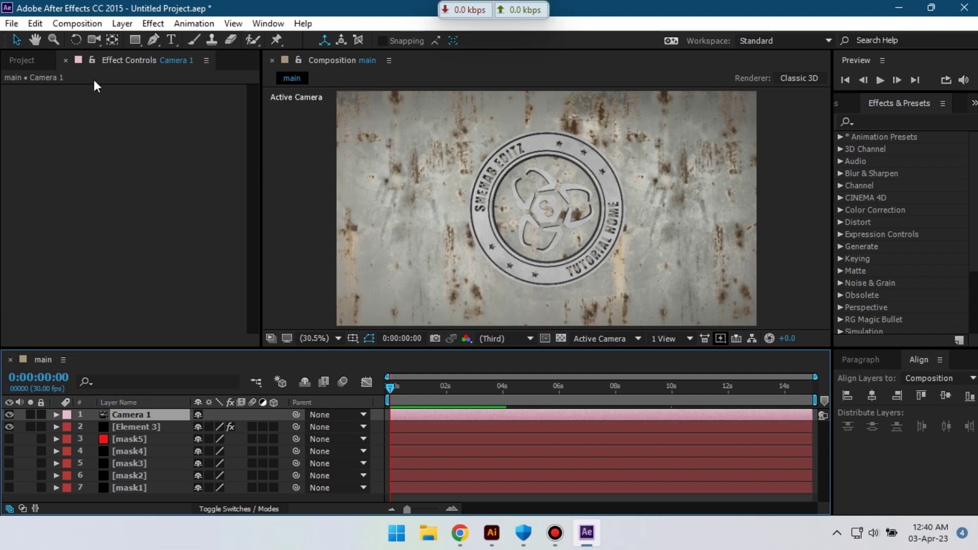
- Push Camera 1 in, orbit and pan it for a close, tilted view of the S piece
click(95, 38)
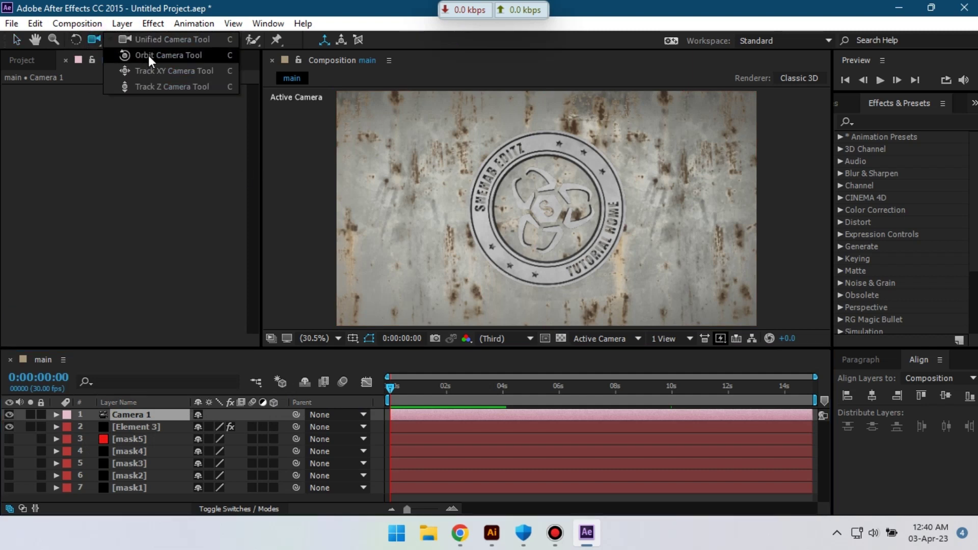
click(160, 86)
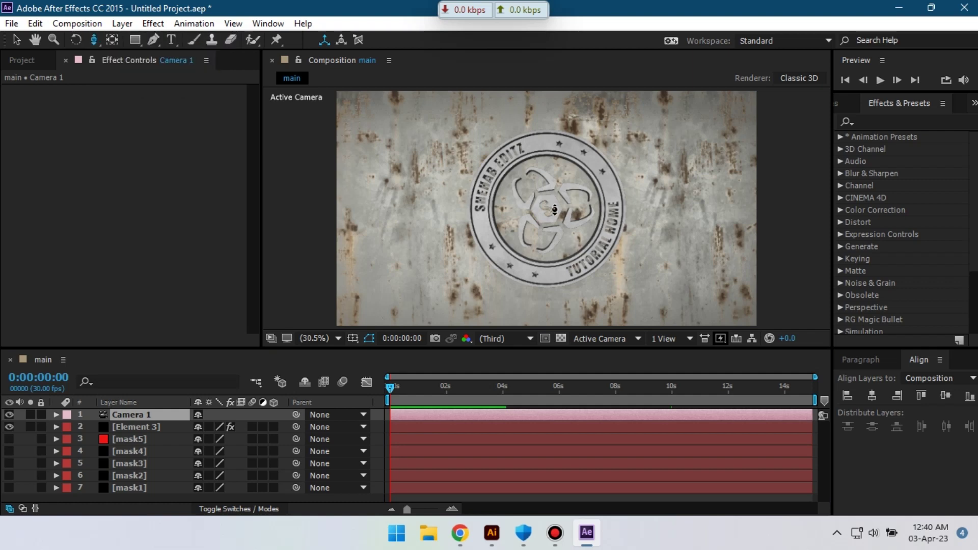
drag(555, 209, 570, 251)
key(c)
click(407, 392)
drag(410, 395, 389, 392)
drag(94, 40, 153, 70)
drag(412, 163, 448, 194)
- Preview the shot and set the current time to about 2:02
key(space)
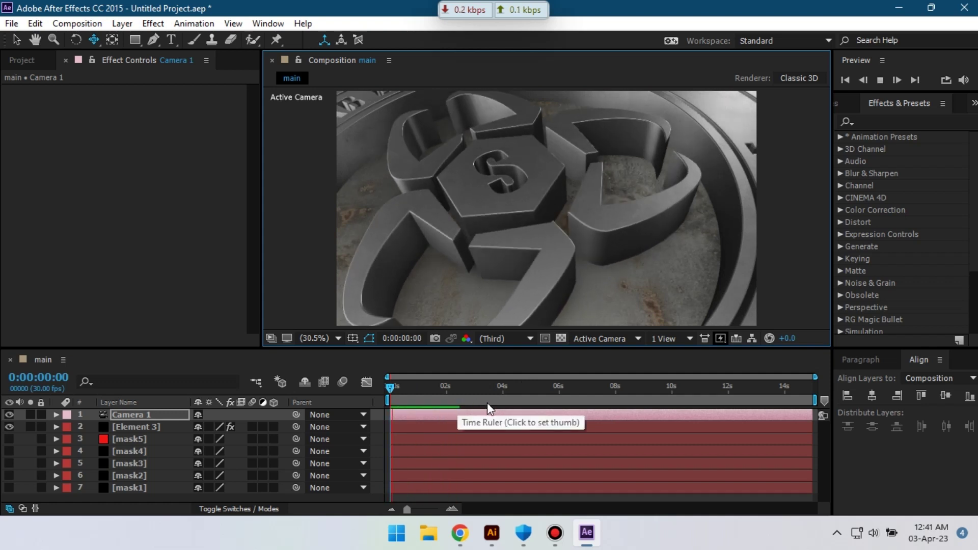
click(418, 387)
drag(428, 390, 451, 393)
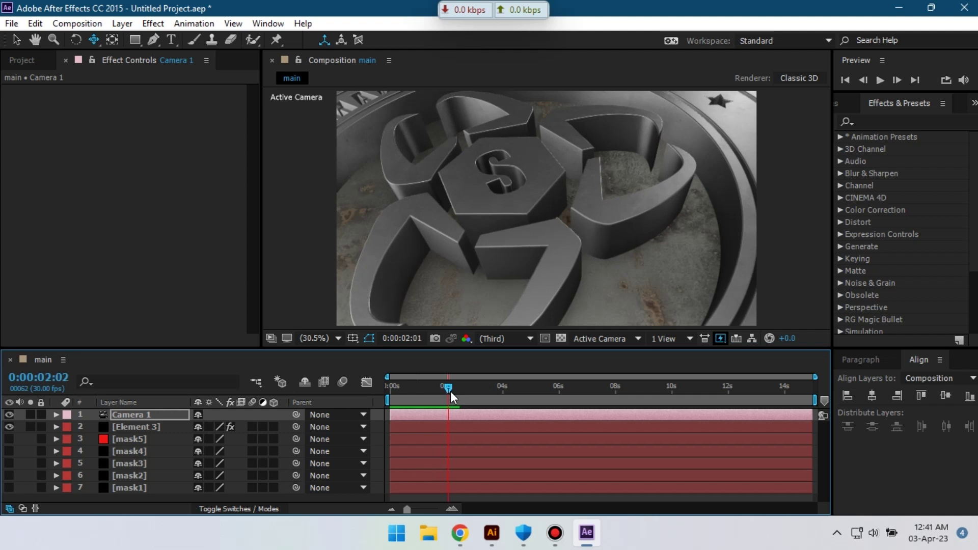
click(402, 413)
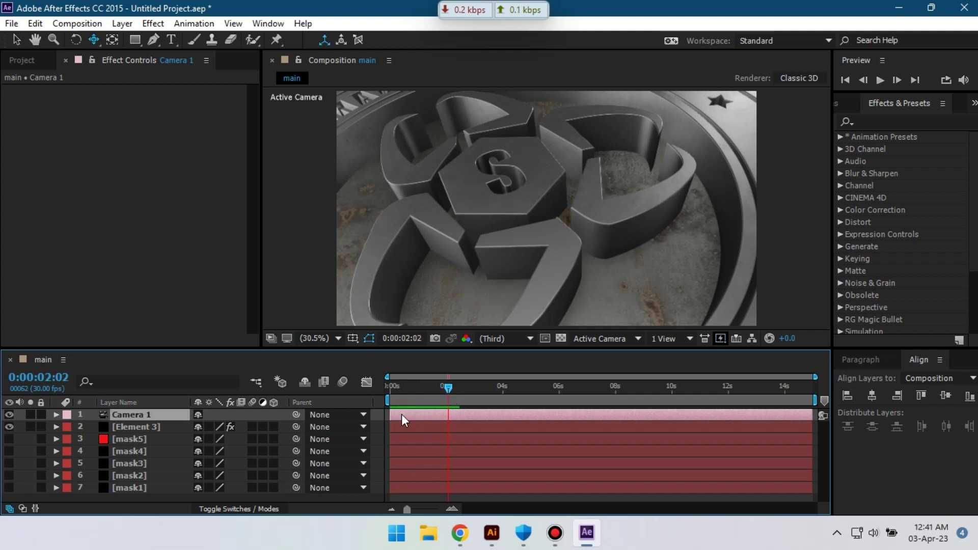
- Split Camera 1 at 2:02 and move Camera 2 in close and angled on the S hexagon
key(ctrl+shift+d)
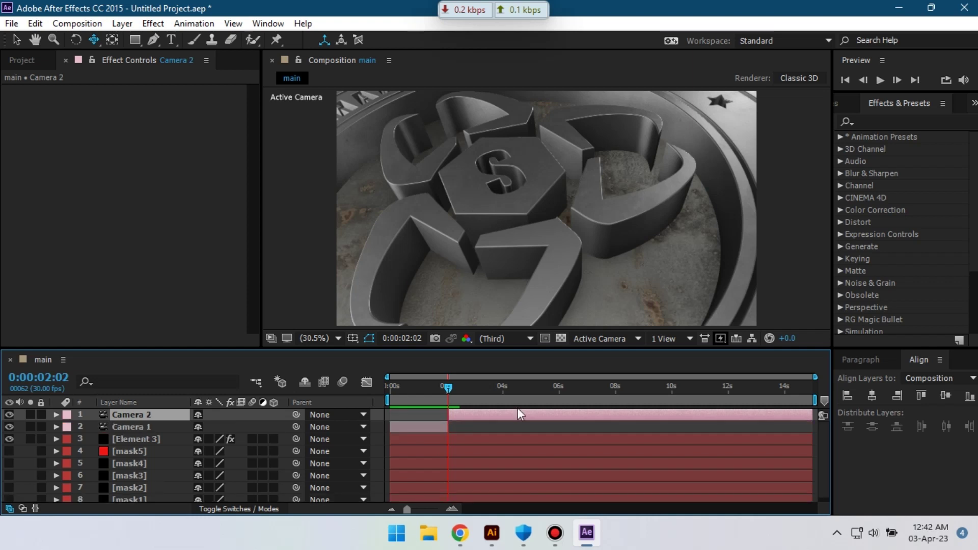
click(542, 197)
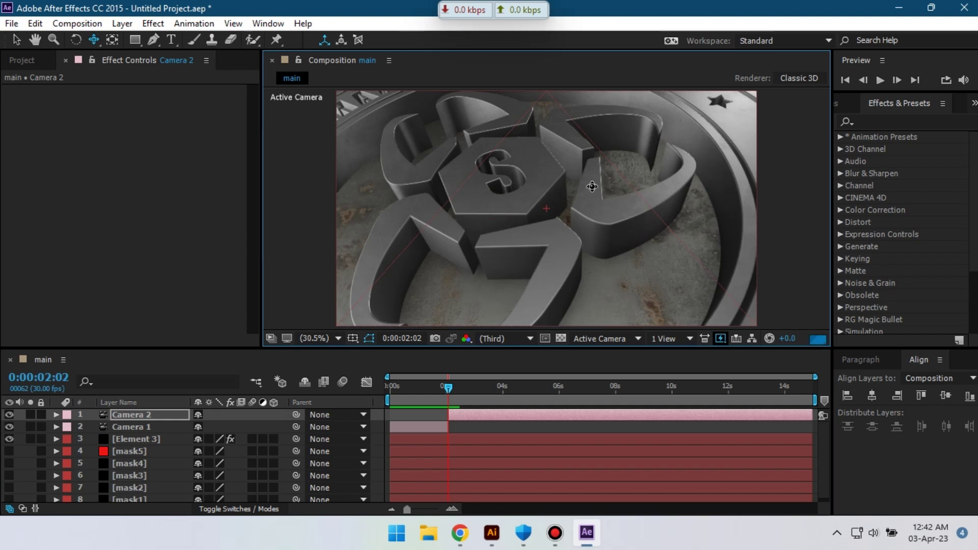
scroll(589, 186, up, 5)
drag(94, 39, 153, 87)
drag(591, 113, 598, 133)
drag(100, 41, 143, 72)
drag(580, 214, 578, 218)
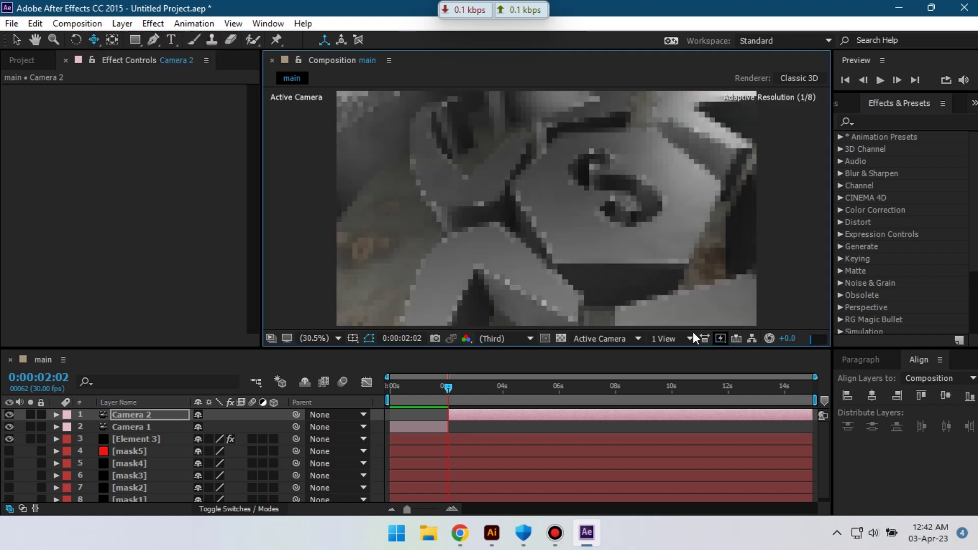
- Preview the Camera 2 shot and set the current time to about 5:02
key(space)
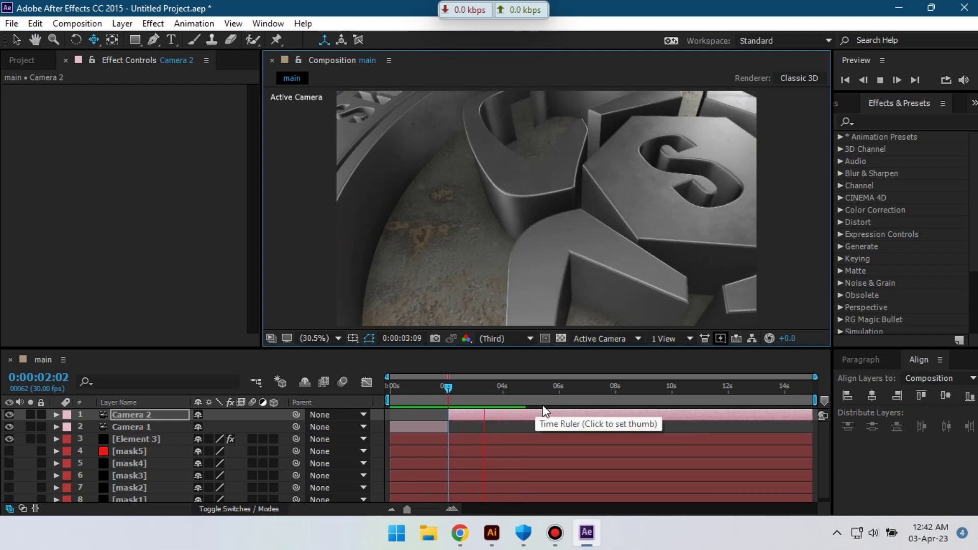
click(499, 392)
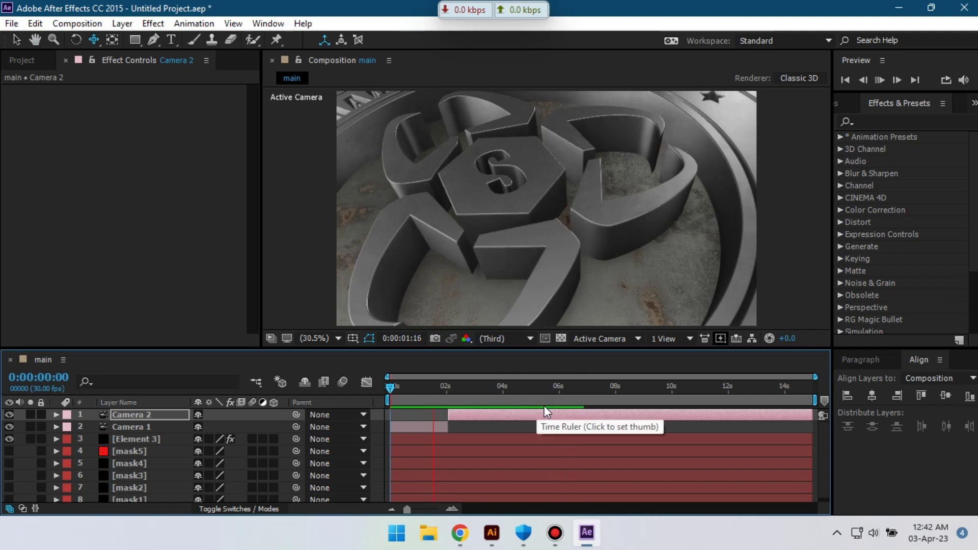
drag(557, 392, 530, 397)
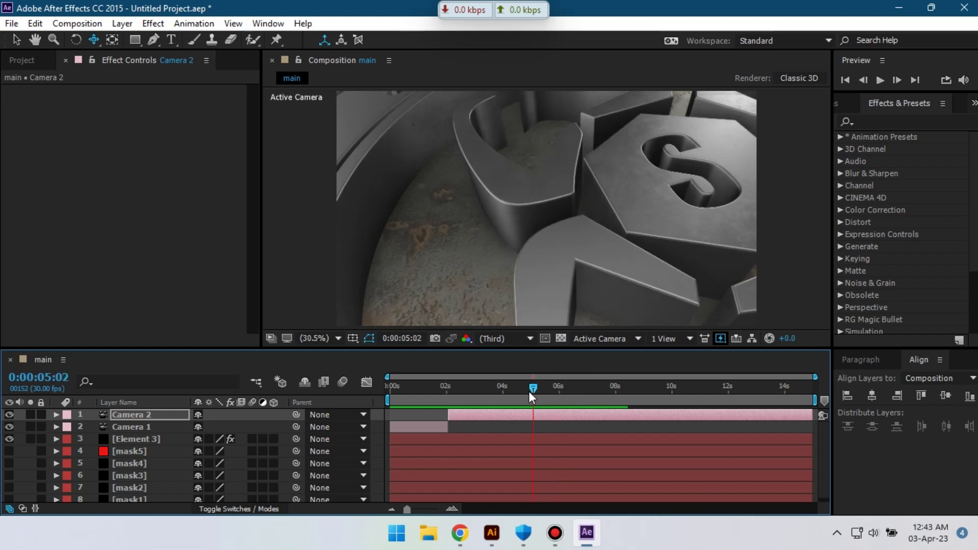
click(488, 413)
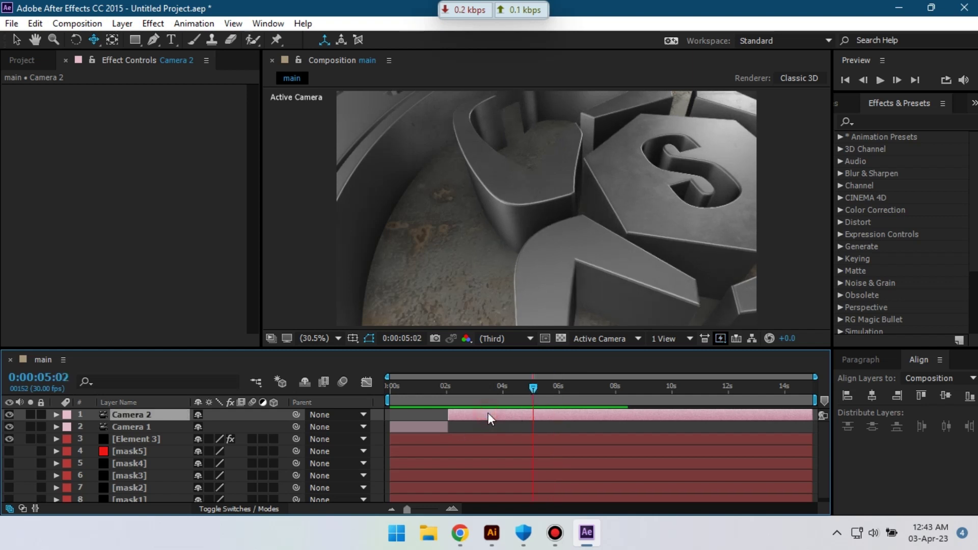
- Split off Camera 3, frame it close on the SHEHAB EDITZ lettering, and go to 8:00
key(ctrl+shift+d)
drag(94, 39, 158, 74)
drag(648, 238, 649, 309)
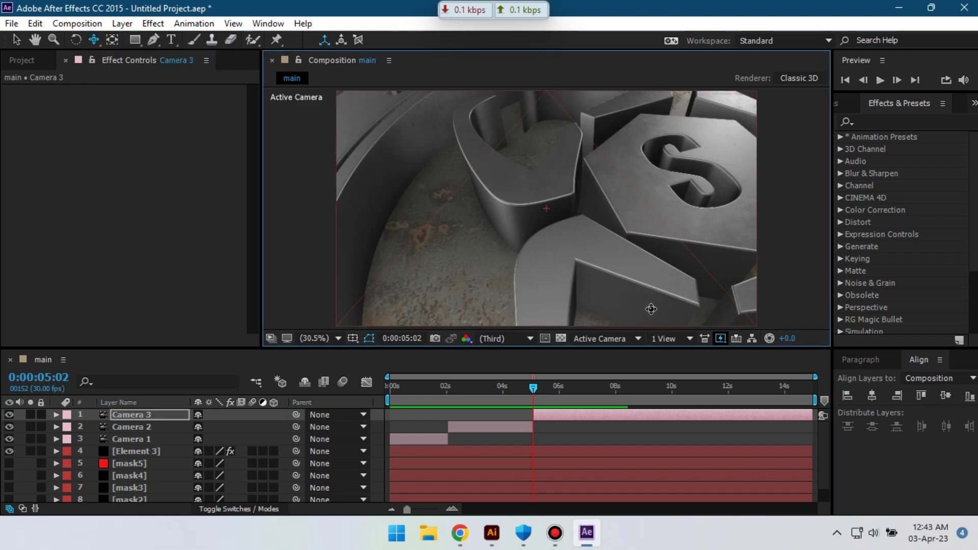
drag(649, 232, 642, 201)
drag(645, 271, 696, 337)
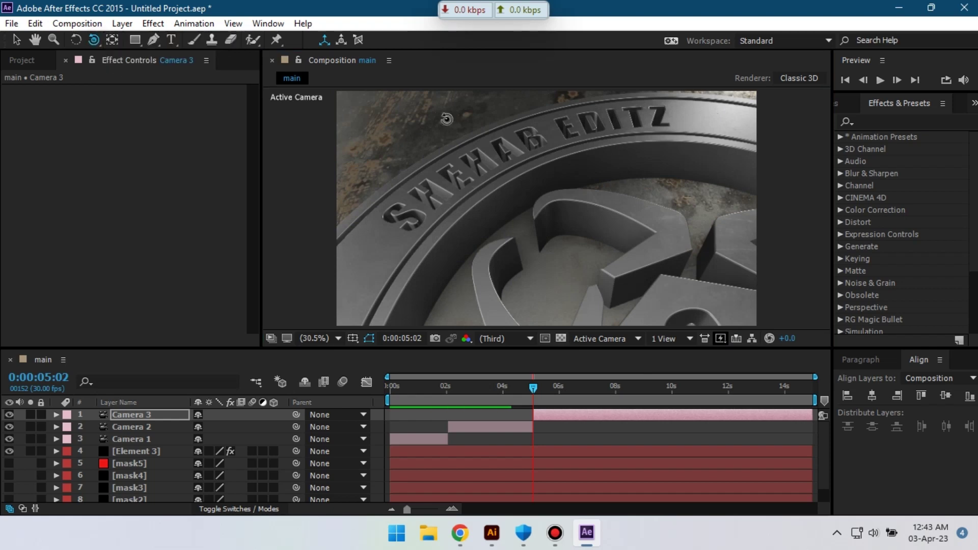
drag(467, 118, 613, 151)
drag(571, 215, 643, 326)
click(581, 393)
click(616, 392)
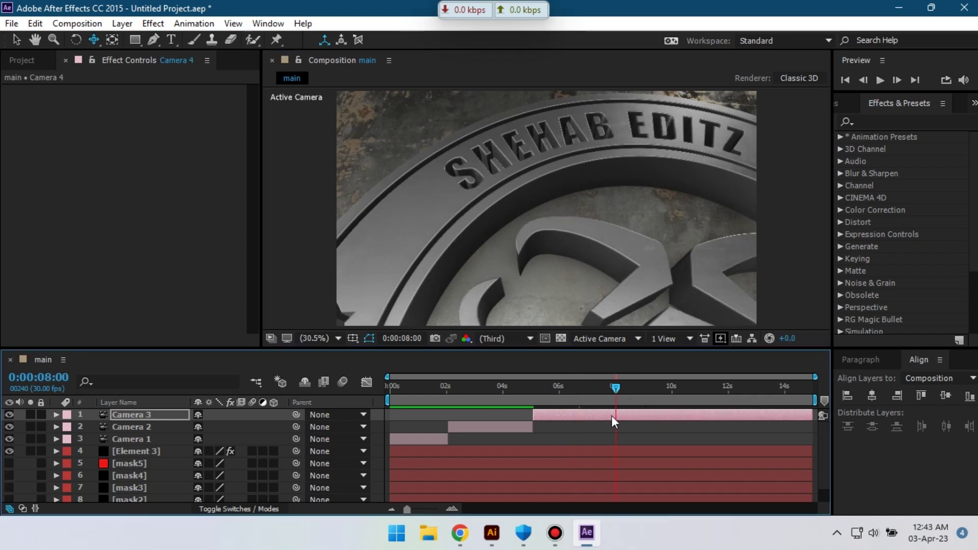
- Split Camera 3 at 8 seconds and start moving Camera 4 onto the lower lettering
key(ctrl+shift+d)
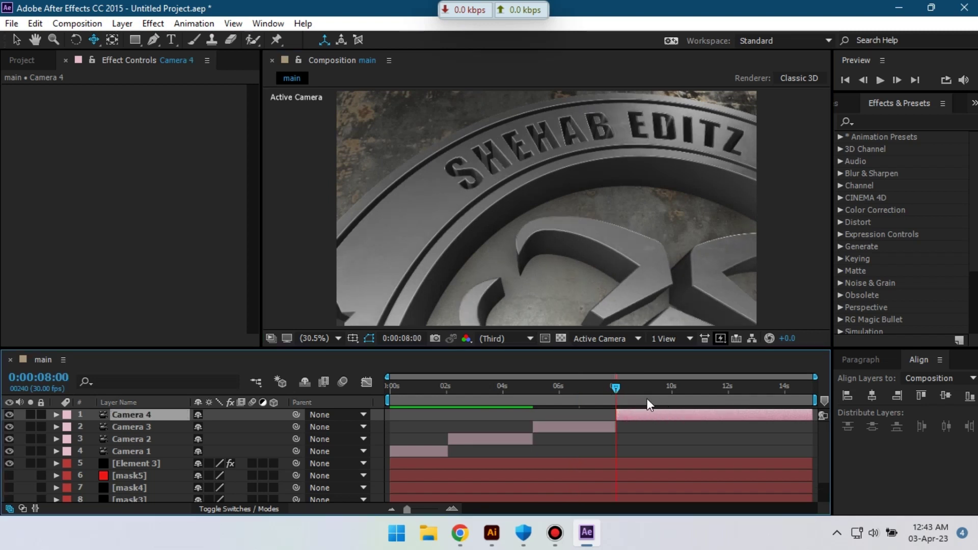
click(530, 182)
drag(473, 94, 473, 100)
drag(566, 148, 580, 236)
drag(558, 129, 594, 215)
key(c)
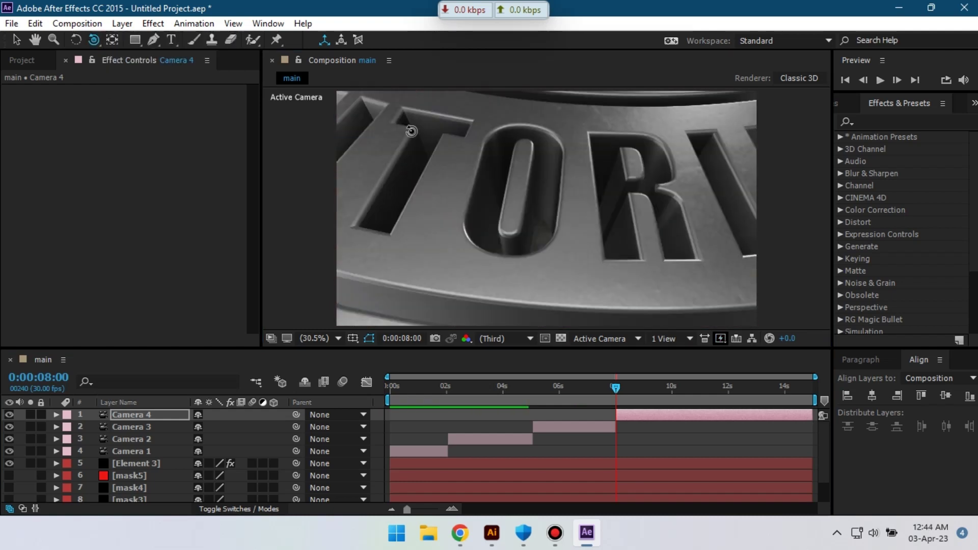
key(ctrl+z)
key(ctrl+z)
- Dolly and pan Camera 4 close on TUTORIAL HOME, preview, then split Camera 5 at 9:28
drag(94, 39, 149, 53)
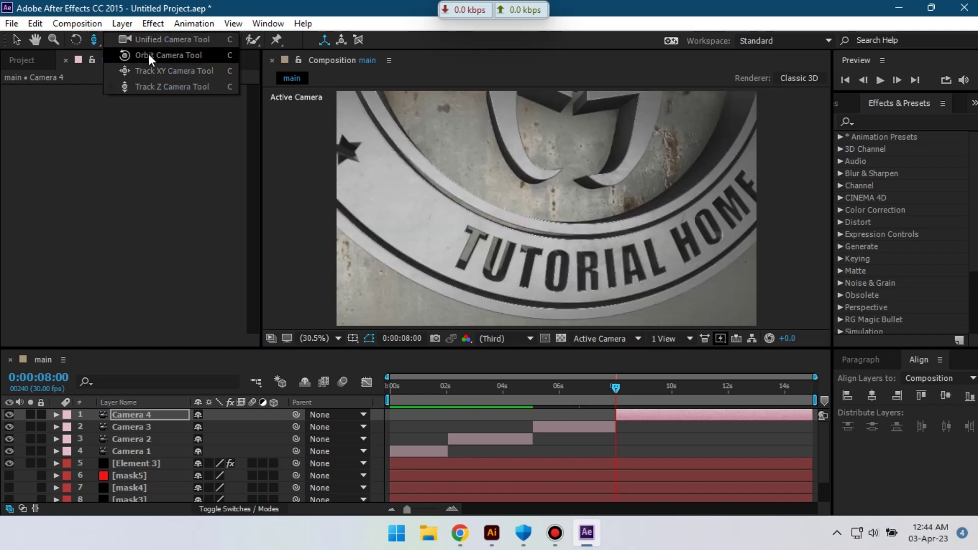
drag(587, 194, 615, 208)
key(ctrl+z)
key(ctrl+z)
drag(94, 39, 149, 84)
drag(489, 225, 487, 202)
drag(93, 40, 148, 71)
drag(448, 163, 451, 196)
drag(647, 394, 668, 399)
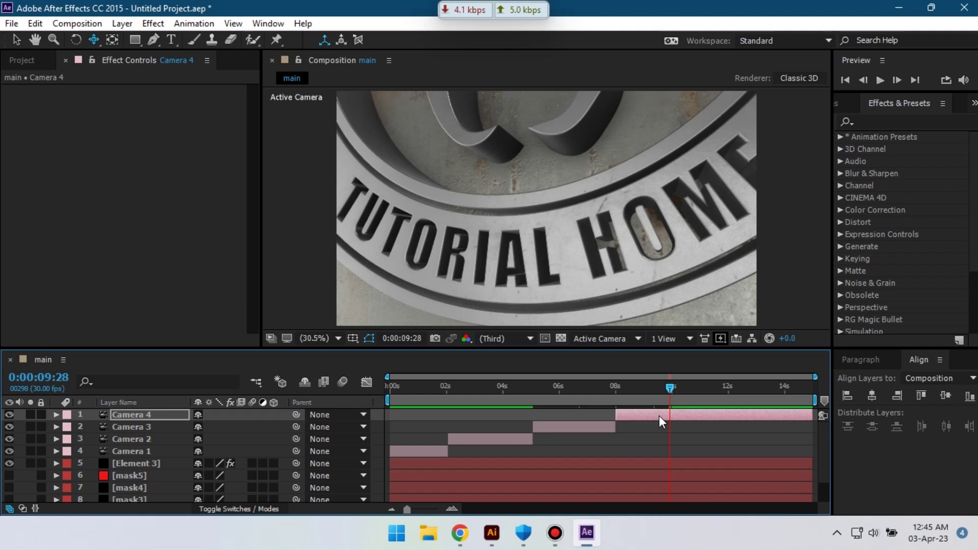
key(ctrl+shift+d)
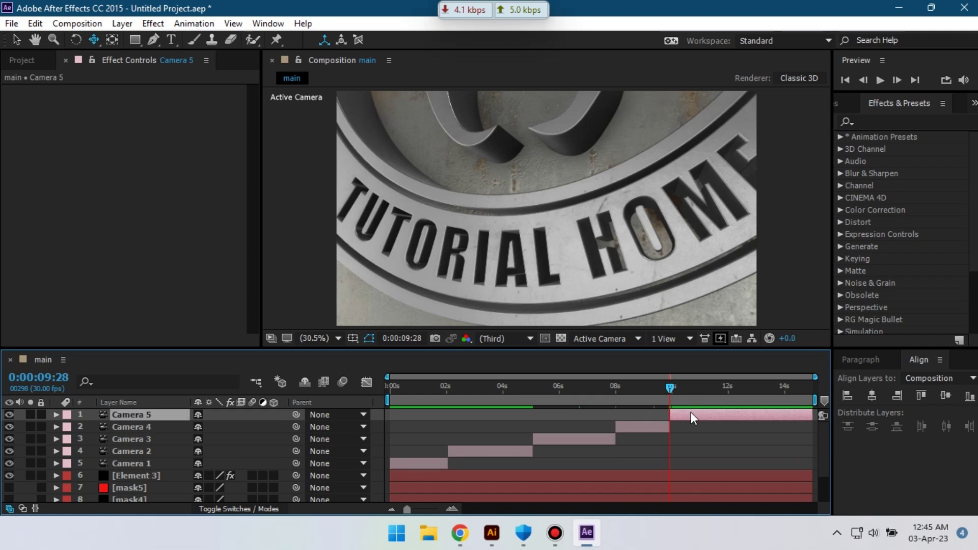
- Preview the animation, then keyframe Camera 5's Position and Point of Interest at 9:28
key(ctrl+grave)
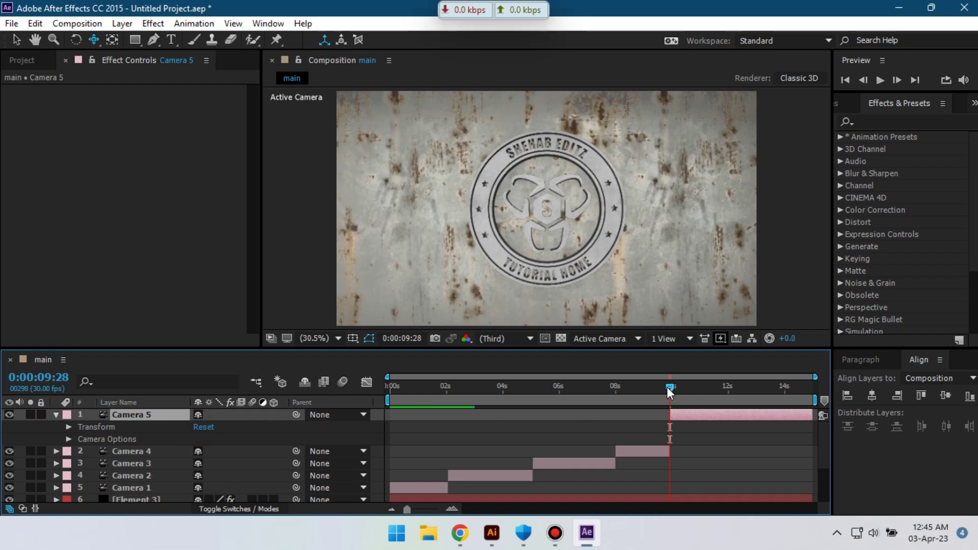
key(space)
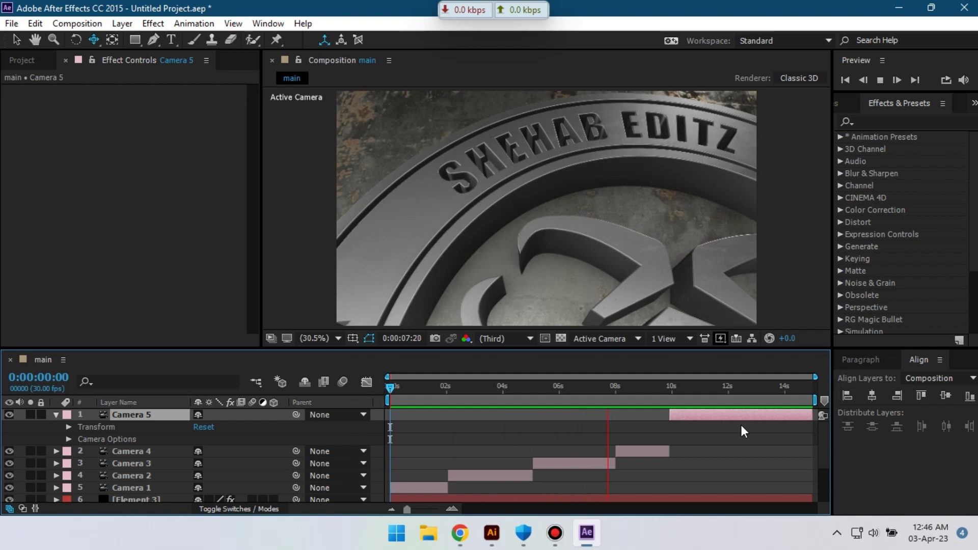
key(i)
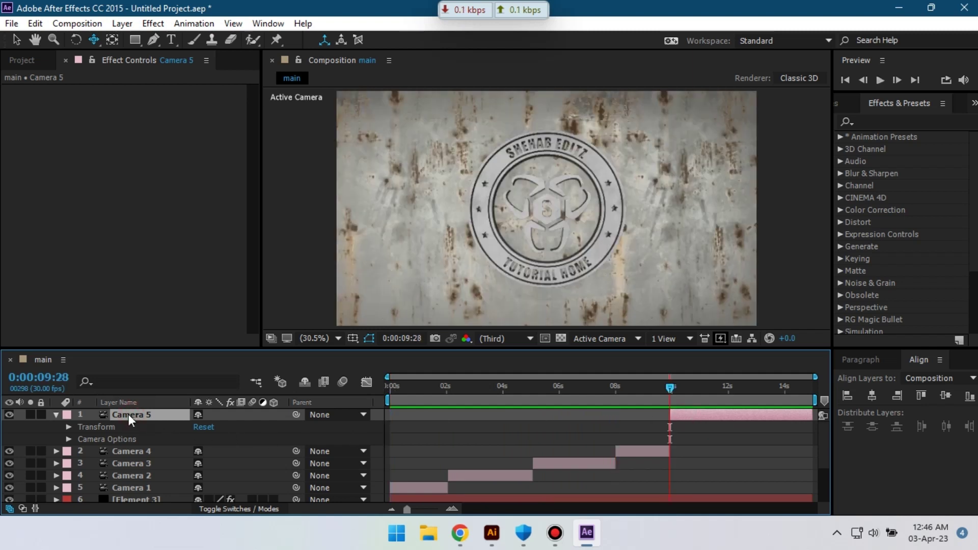
key(p)
key(shift+a)
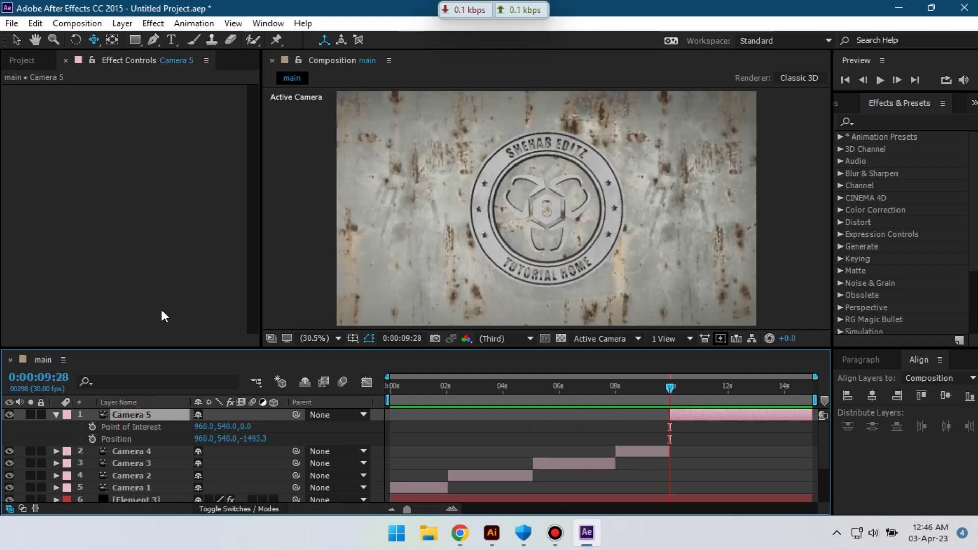
click(92, 427)
click(92, 439)
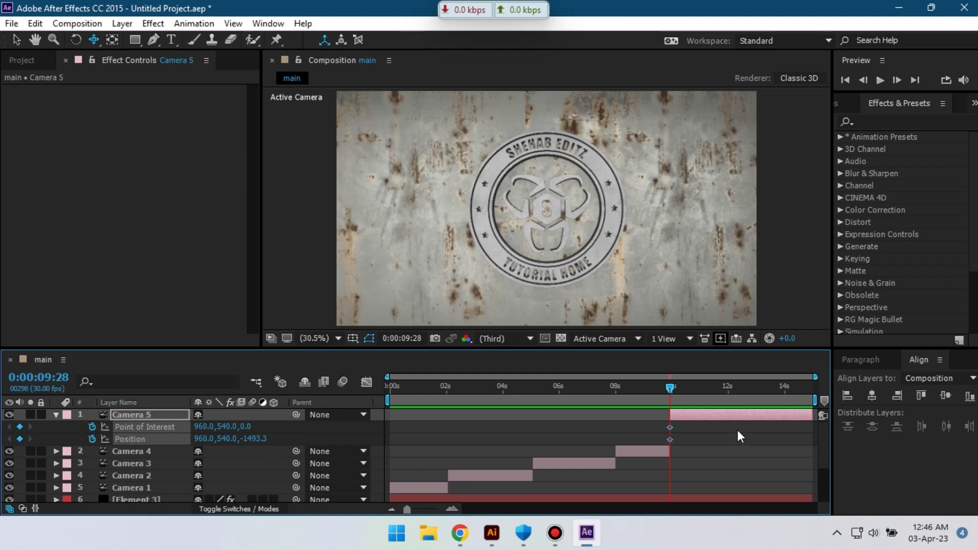
- At 14 seconds, dolly Camera 5 back to Position Z -1552.4 and check the pull-back
click(785, 398)
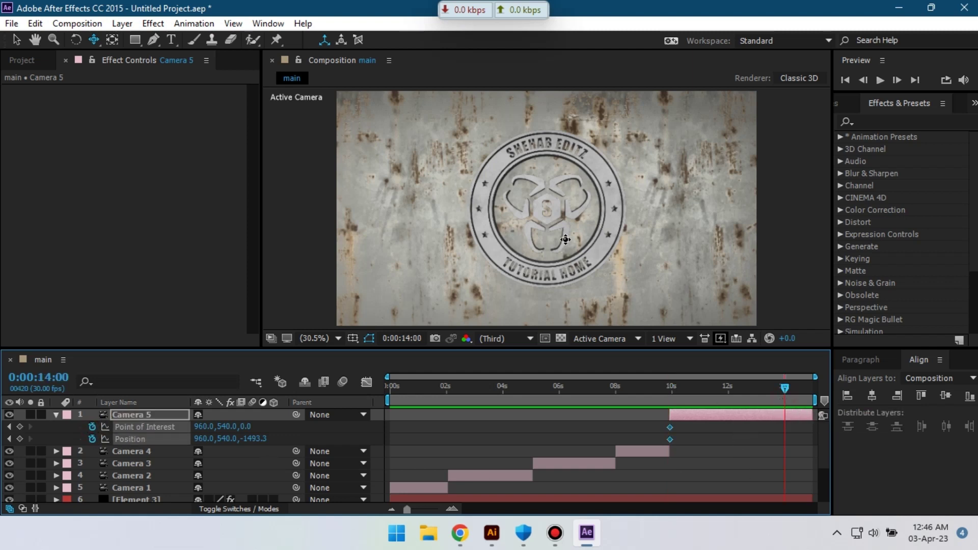
drag(93, 39, 145, 90)
drag(539, 196, 540, 205)
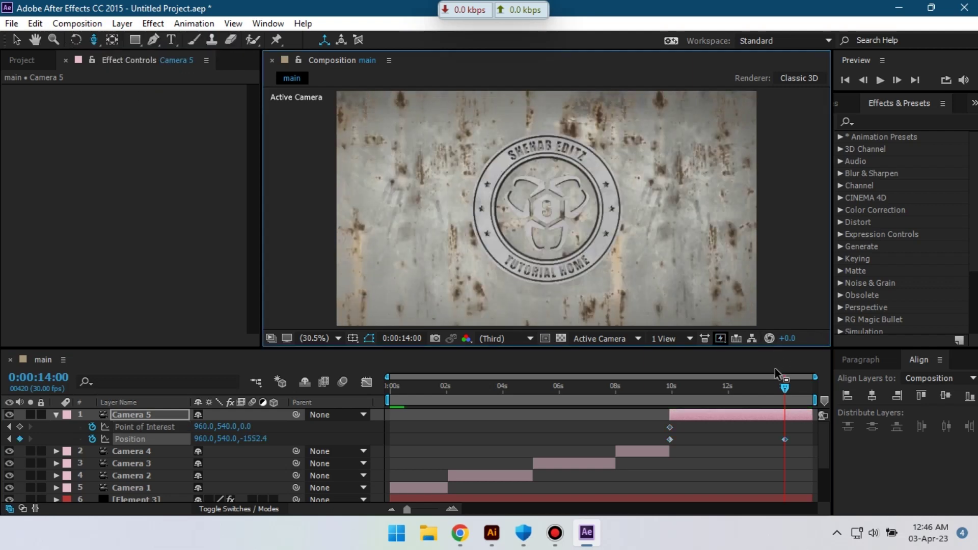
click(687, 400)
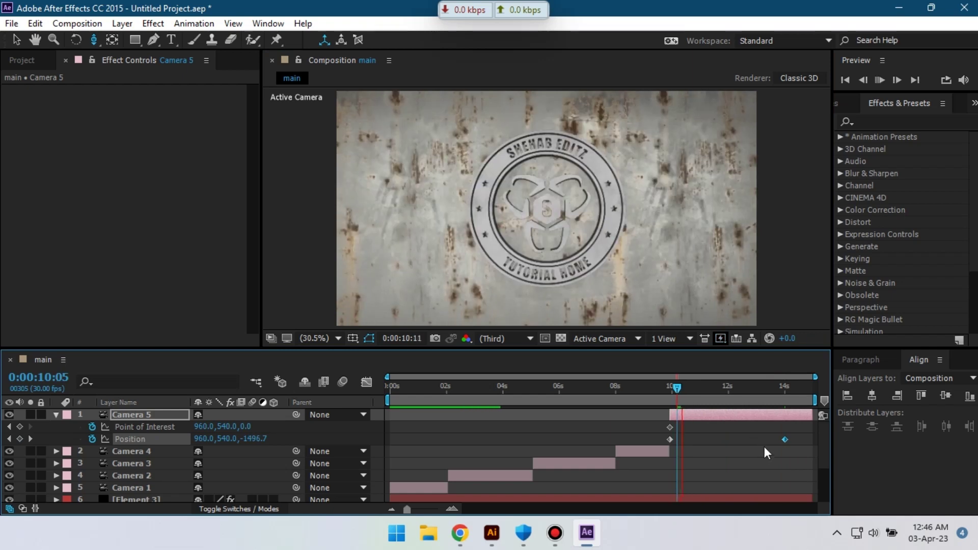
drag(671, 395, 678, 395)
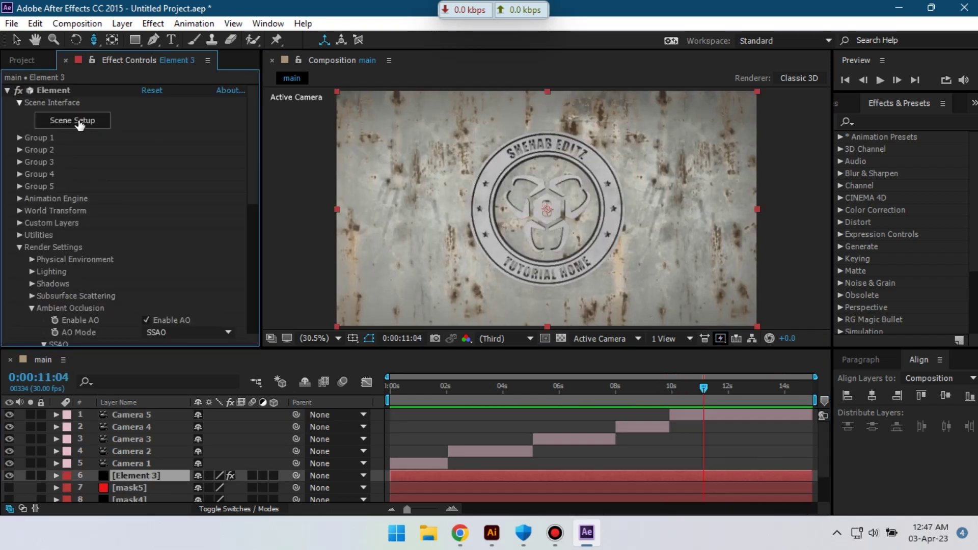
click(75, 123)
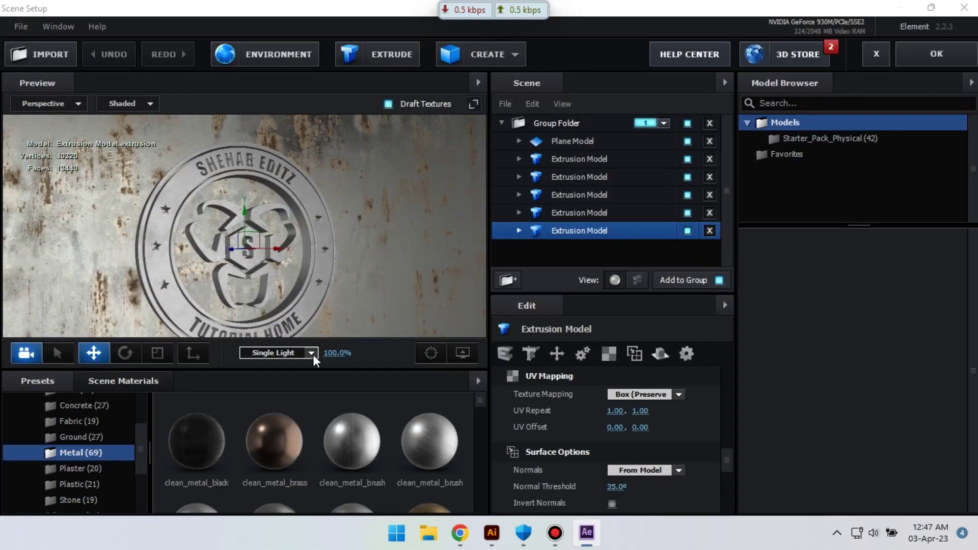
- Apply the Natural lighting preset to the Element 3D scene
click(306, 355)
click(302, 287)
drag(354, 247, 371, 226)
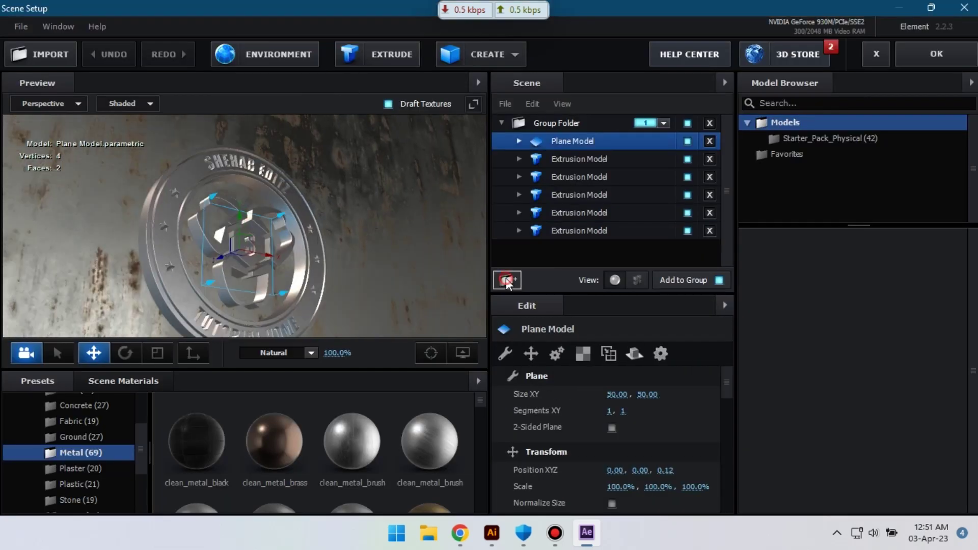
- Put the Plane Model in a new group folder assigned to group 2
click(507, 280)
drag(566, 161, 585, 142)
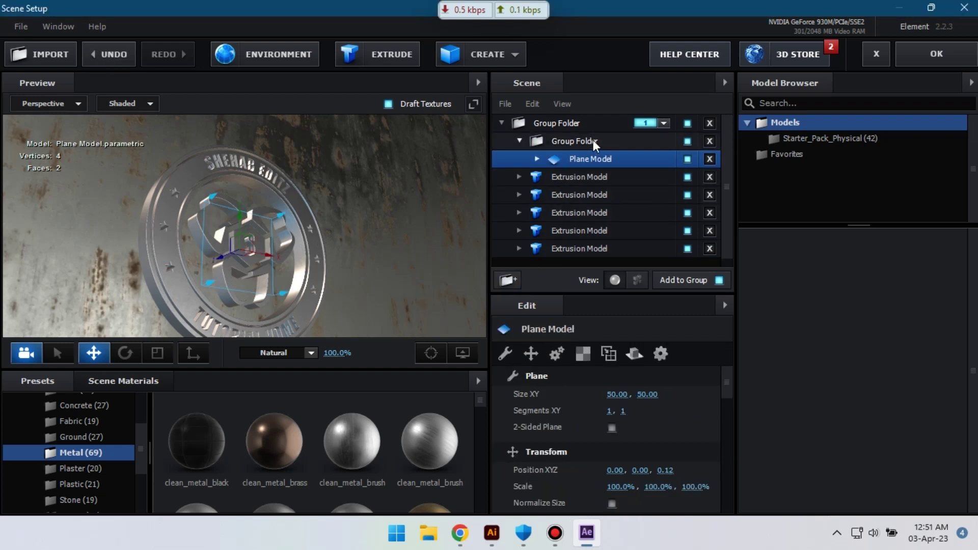
click(593, 141)
click(665, 124)
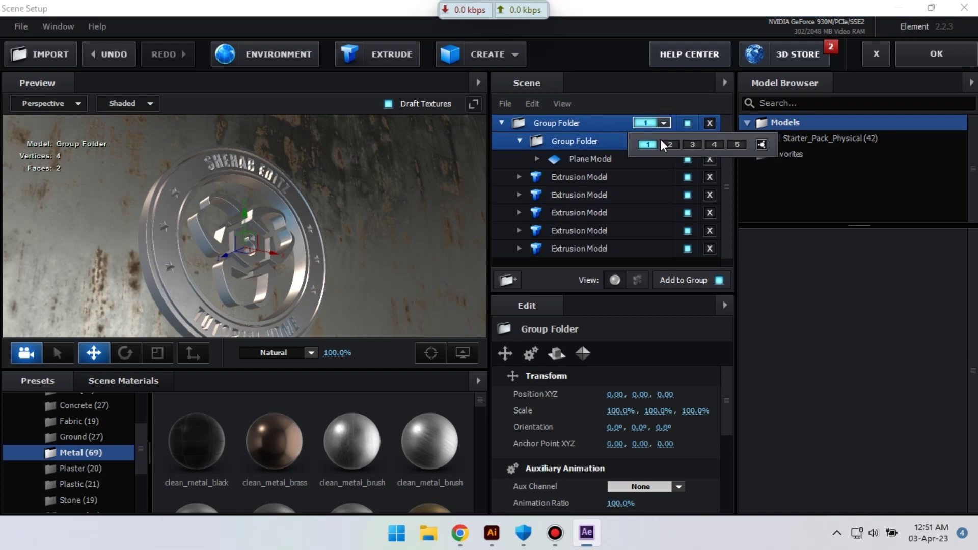
click(658, 141)
click(925, 63)
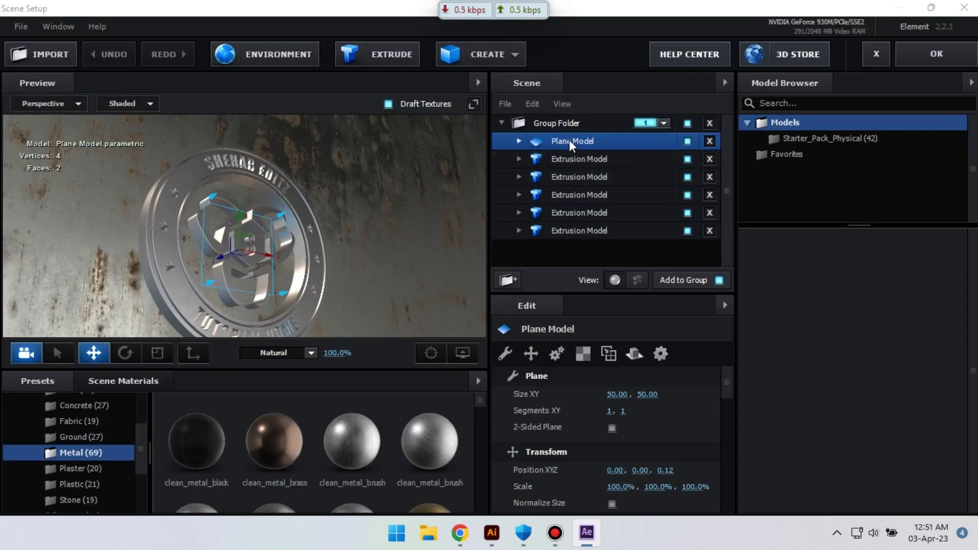
- Move the Plane Model below the extrusion models and into another folder set to group 2
drag(569, 139, 531, 240)
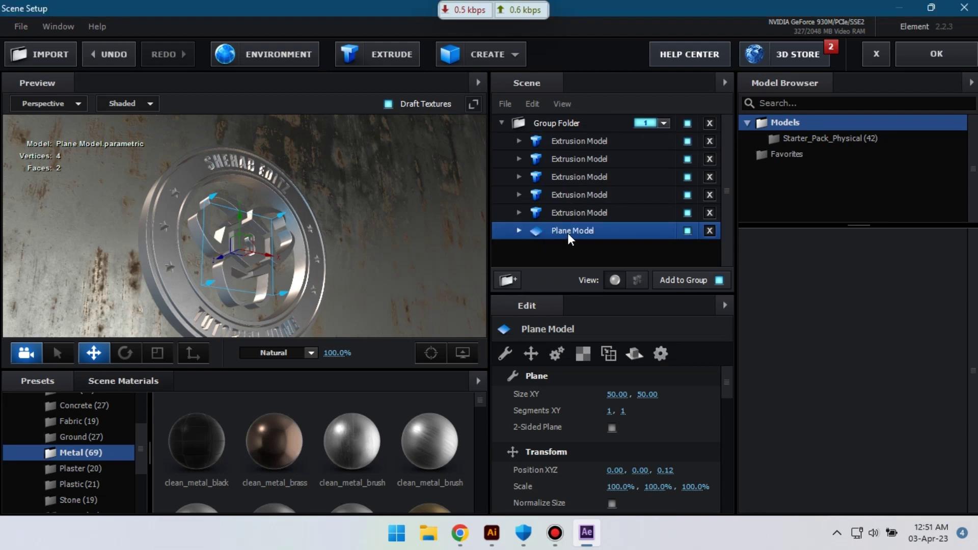
click(506, 280)
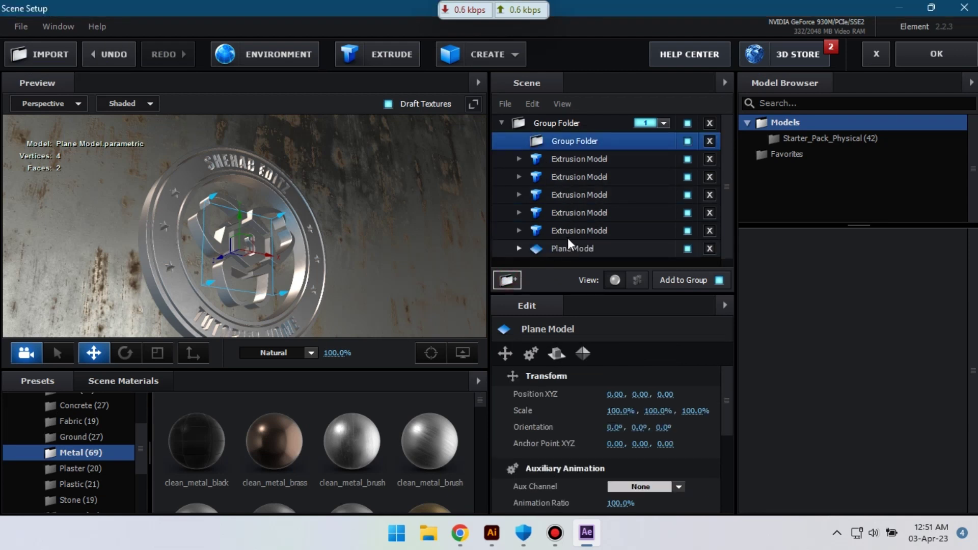
drag(565, 142, 562, 265)
click(569, 231)
click(664, 230)
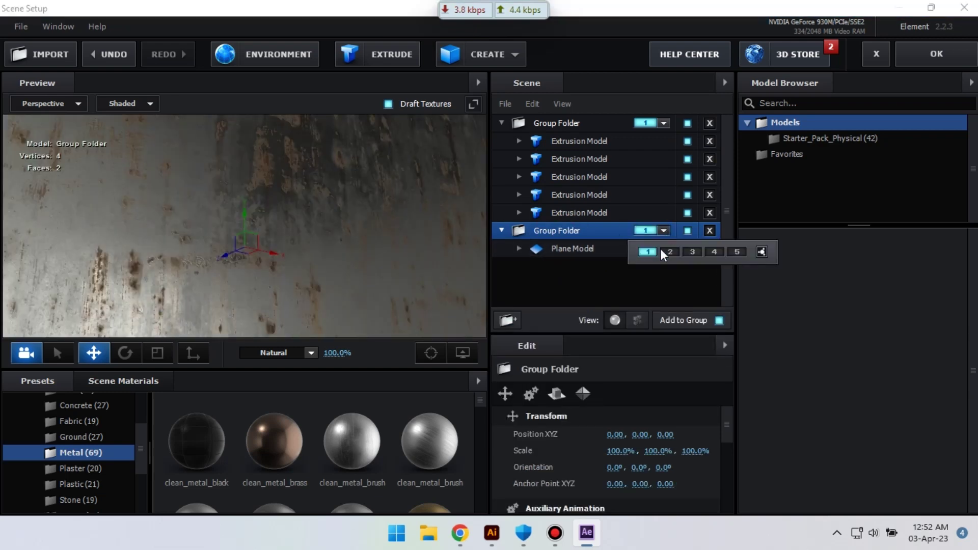
click(560, 125)
- Expand Element 3's Group 2 Particle Look and start keyframing its Force Opacity
click(926, 57)
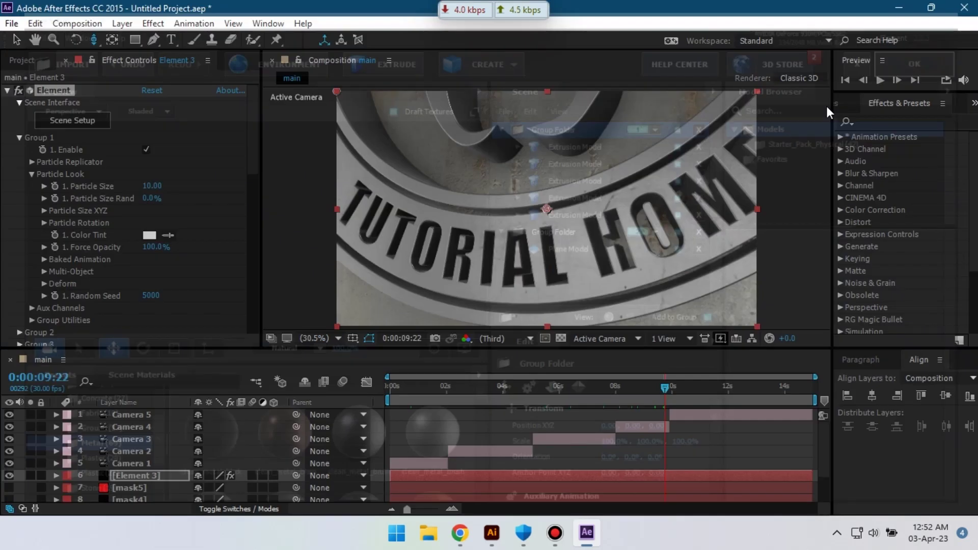
click(664, 397)
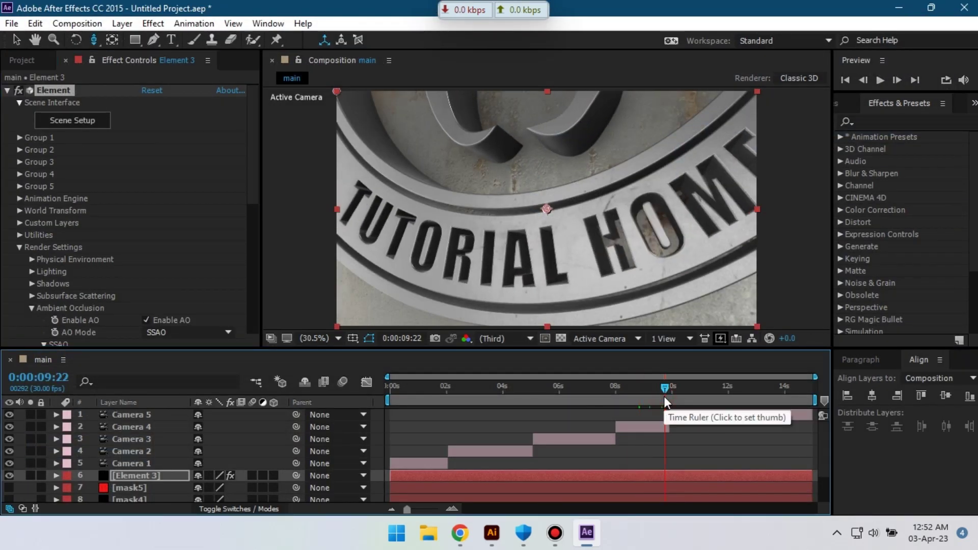
click(20, 150)
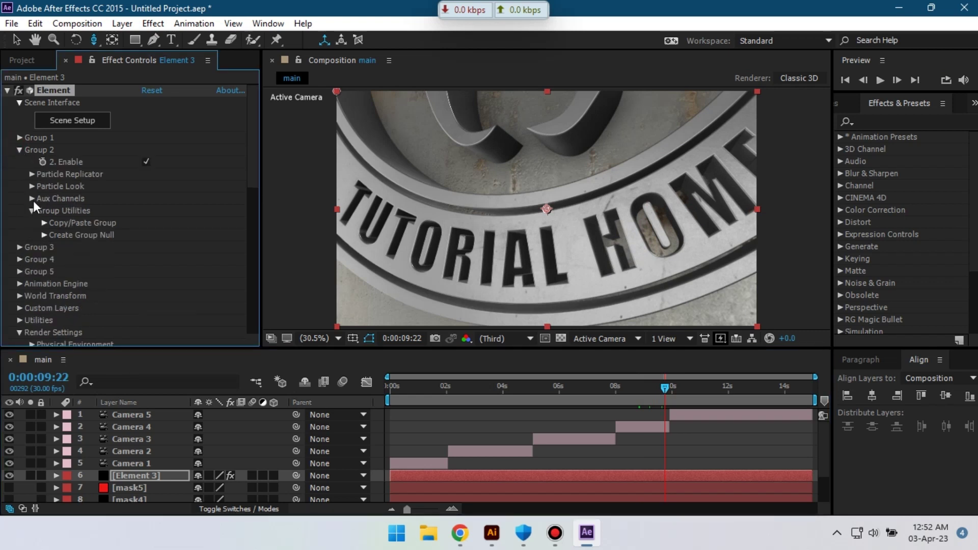
click(31, 186)
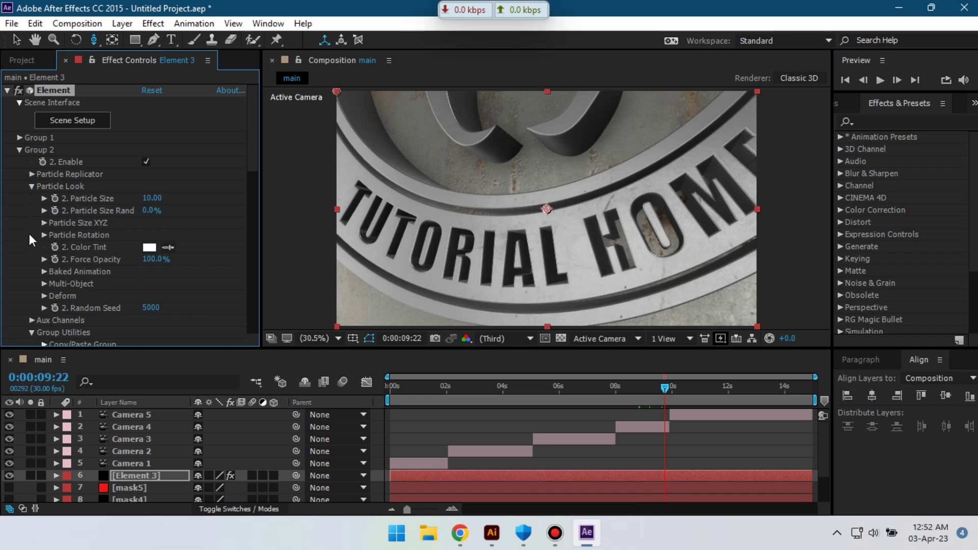
click(55, 259)
- Drop Force Opacity toward 0% and place that keyframe at 12 seconds
click(729, 396)
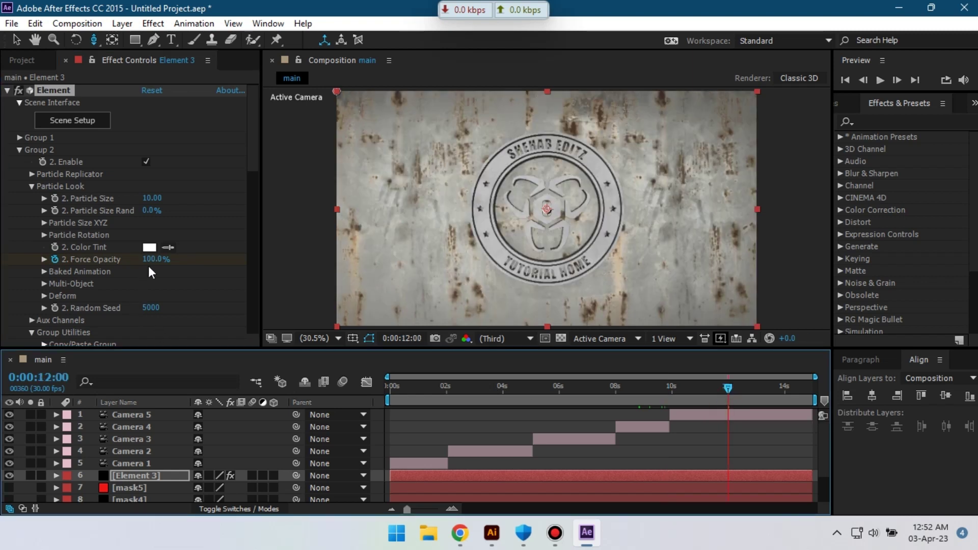
drag(151, 261, 13, 263)
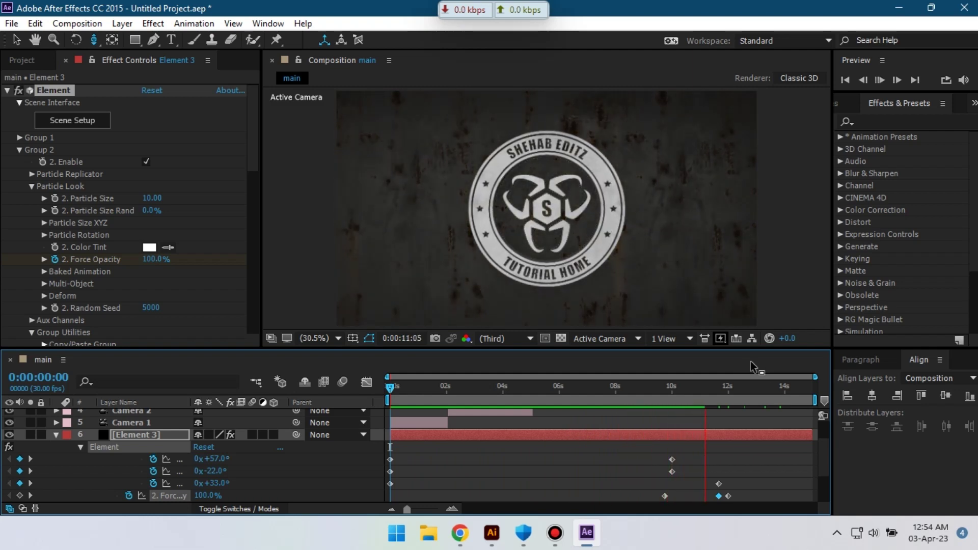
mouse_move(724, 433)
mouse_down()
mouse_move(701, 423)
mouse_move(730, 433)
mouse_up()
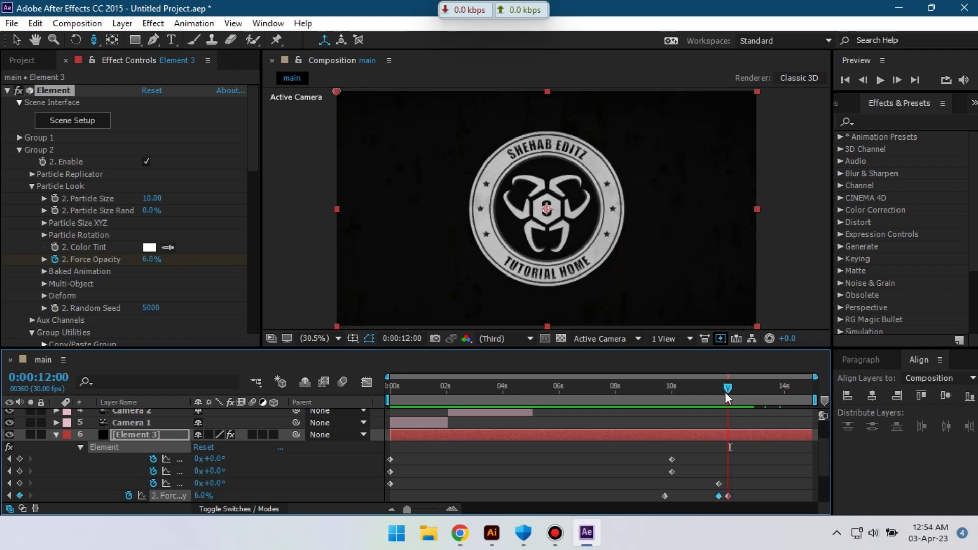
drag(720, 496, 729, 496)
mouse_move(723, 394)
mouse_down()
mouse_move(708, 394)
mouse_move(730, 391)
mouse_up()
- Create Adjustment Layer 1 above Camera 5 and apply RG Magic Bullet Looks to it
click(56, 435)
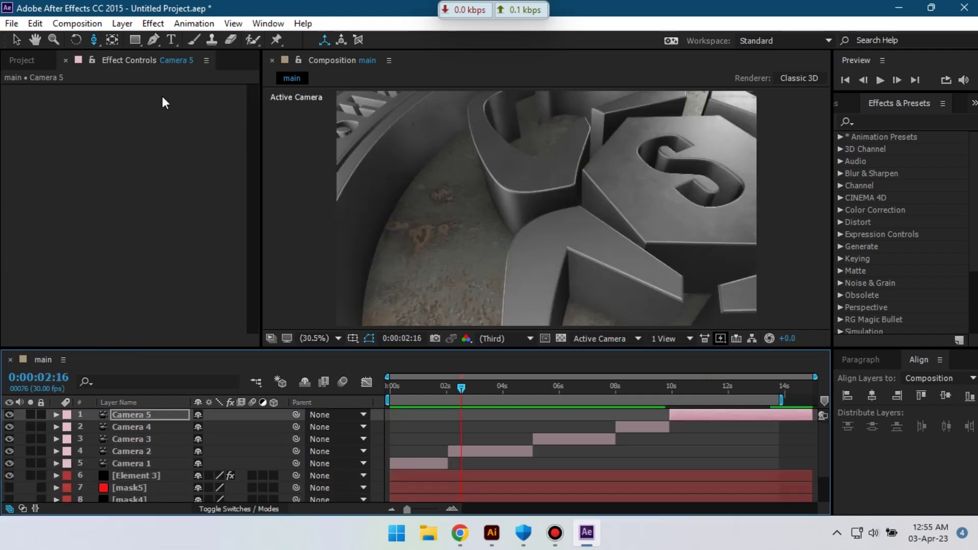
click(125, 23)
mouse_move(204, 12)
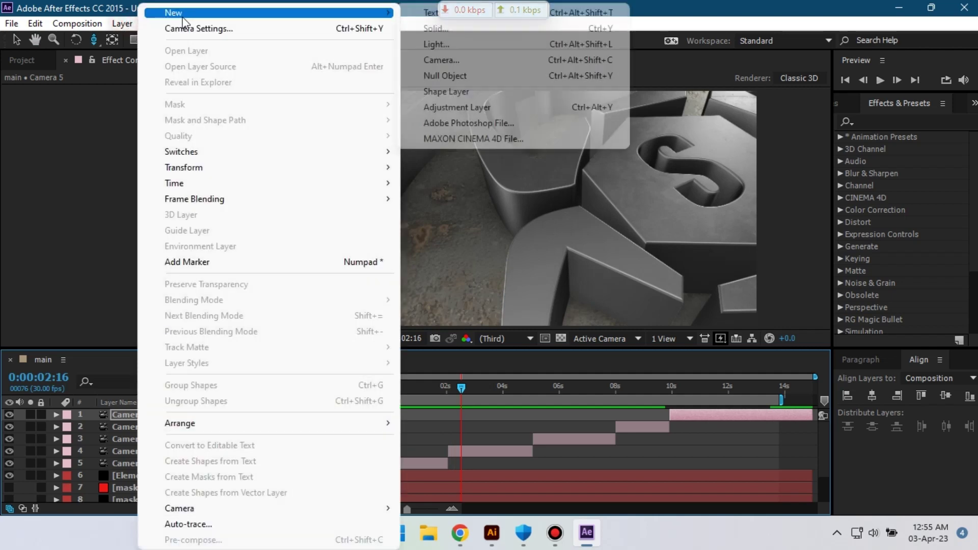
click(461, 107)
click(153, 24)
mouse_move(206, 313)
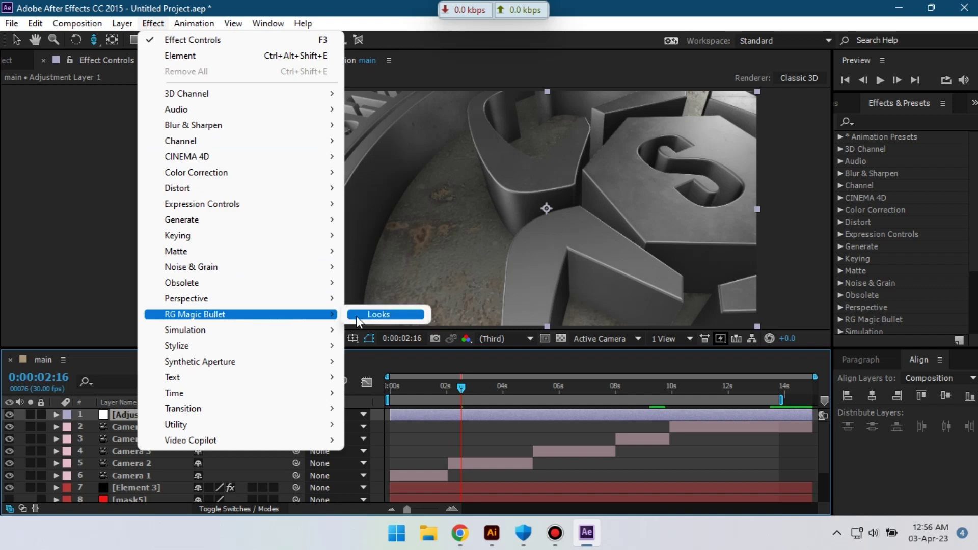
click(399, 316)
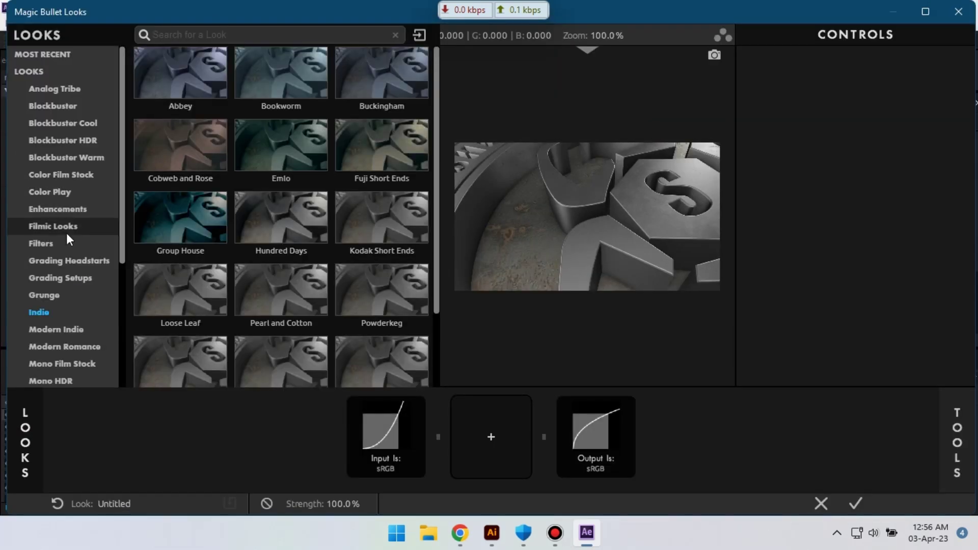
- In the Looks editor, try Kodak Short Ends, Spot Focus and Humungus, then apply Historia
scroll(67, 233, down, 3)
click(382, 224)
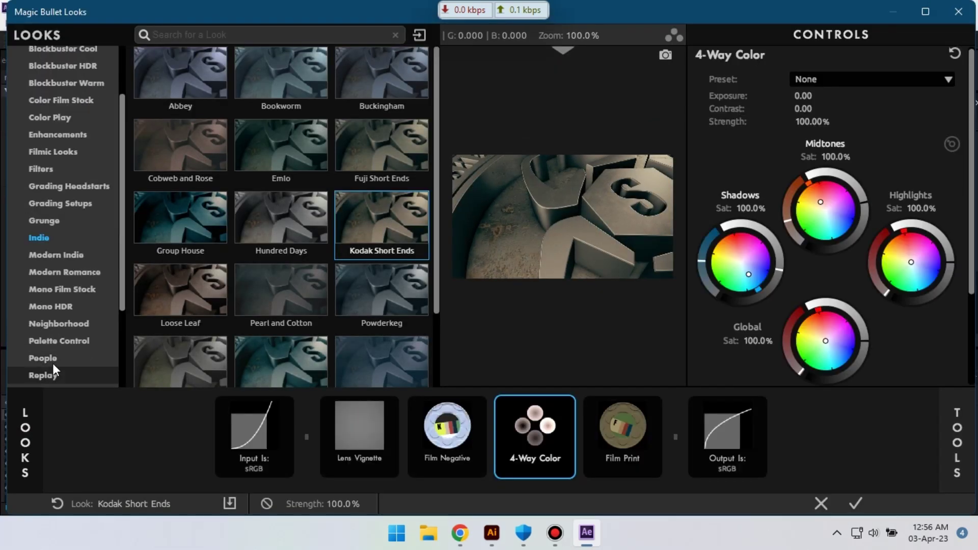
click(43, 358)
click(382, 220)
drag(482, 287, 525, 308)
click(39, 237)
click(66, 83)
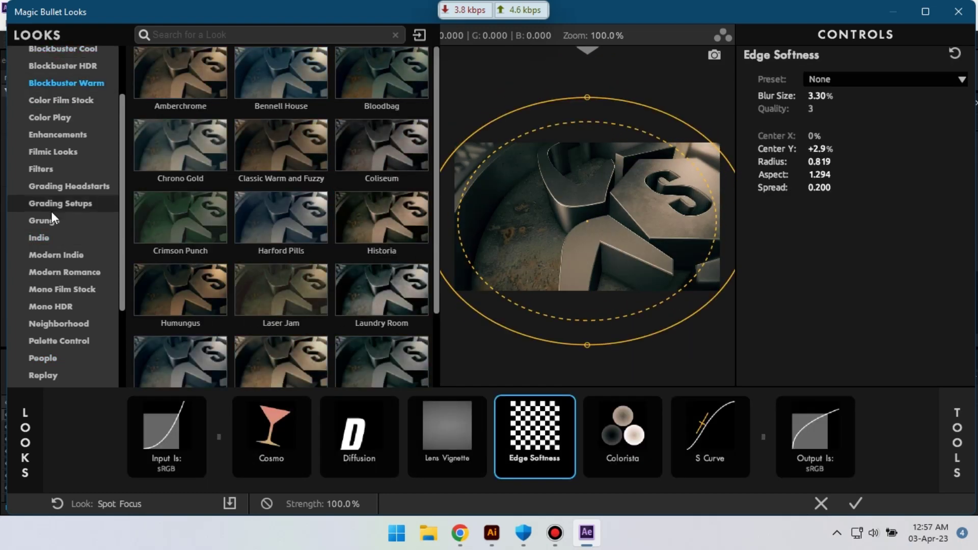
click(174, 291)
click(371, 218)
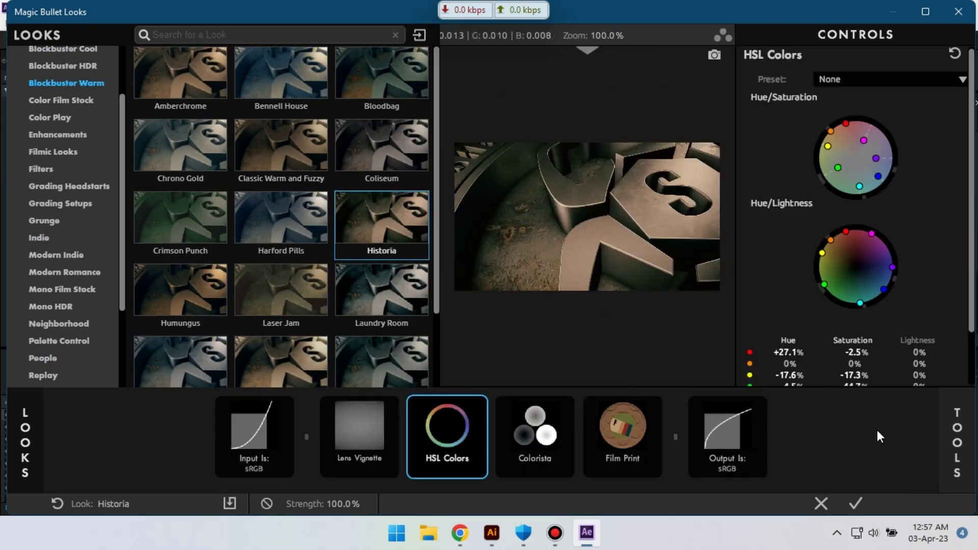
click(855, 504)
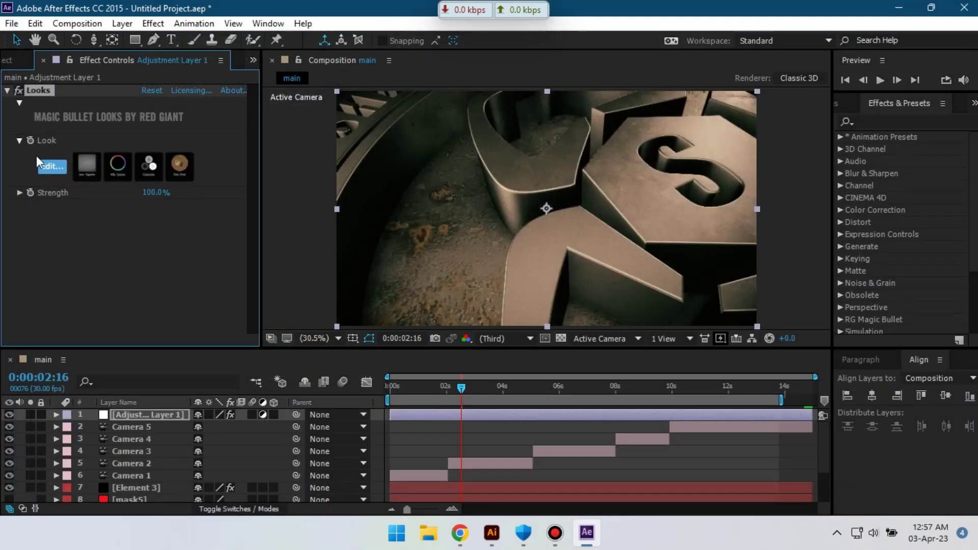
- Compare the Looks grade on and off, then create a second adjustment layer
click(18, 92)
click(18, 92)
click(413, 396)
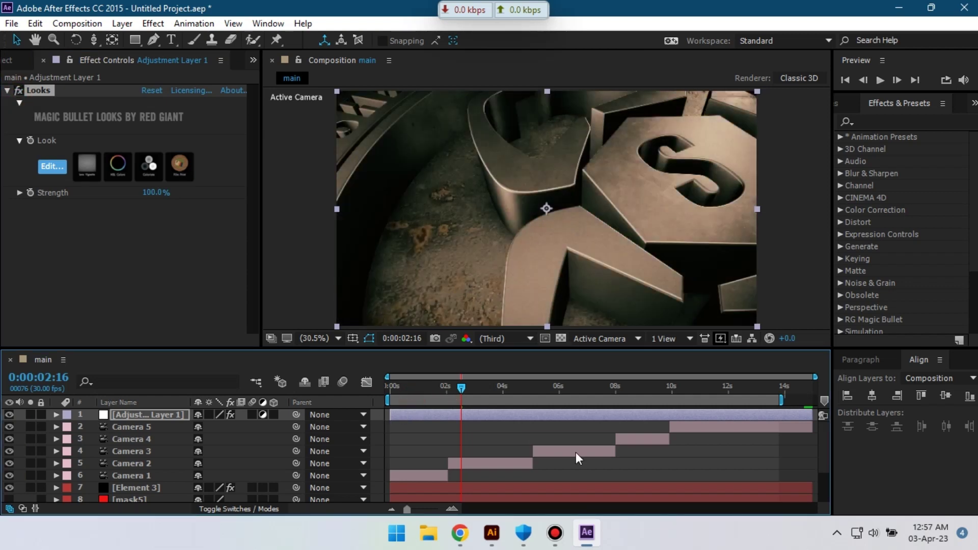
click(122, 24)
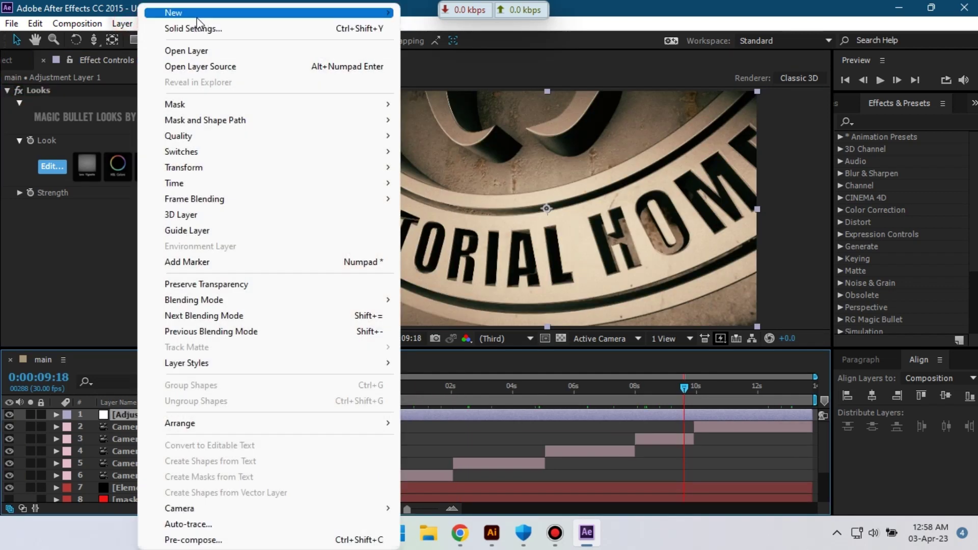
mouse_move(173, 12)
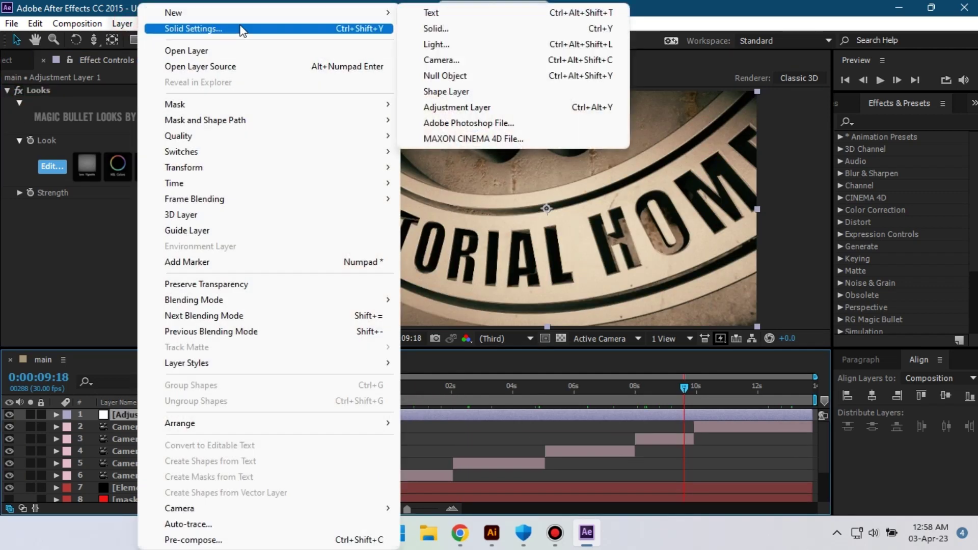
click(512, 106)
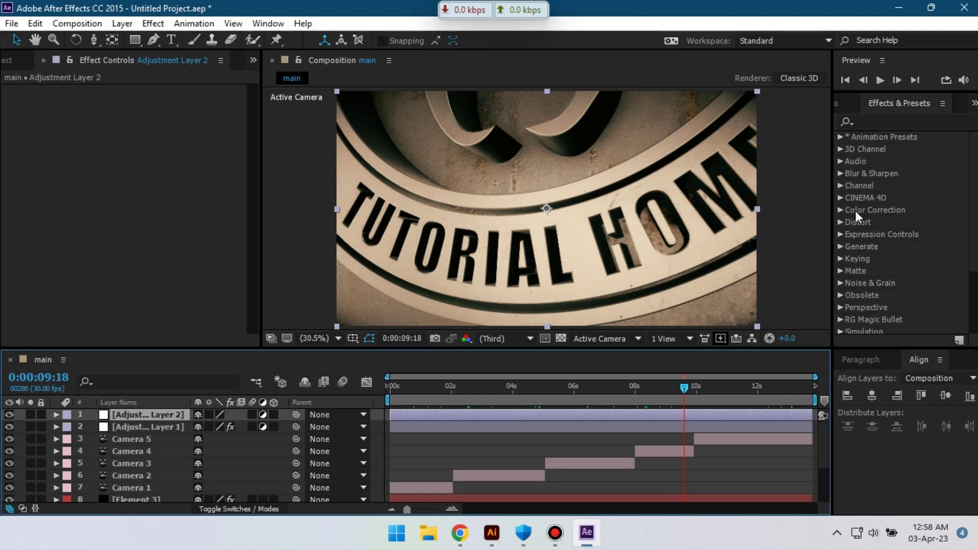
- Apply Curves to Adjustment Layer 2 and bend an S-curve, lowering shadows and lifting highlights
click(875, 123)
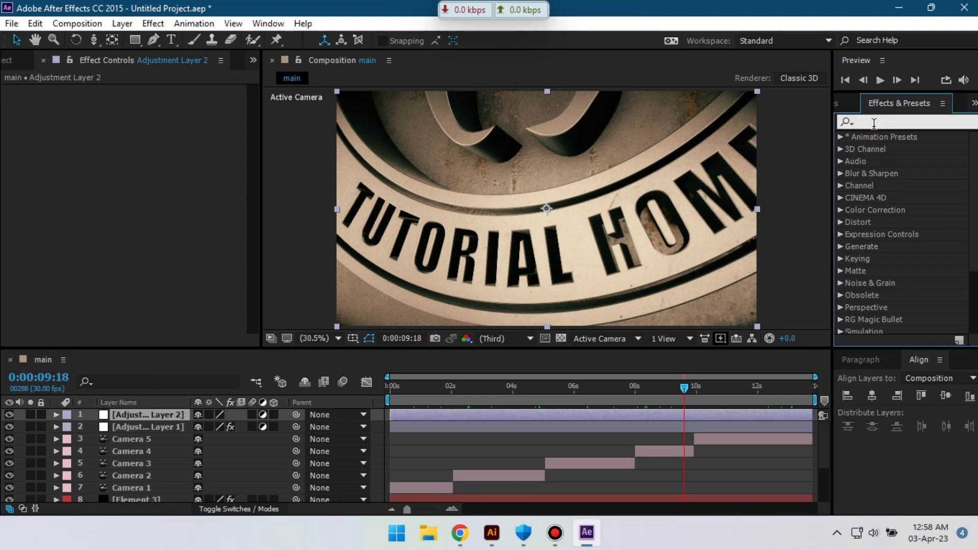
text(curv)
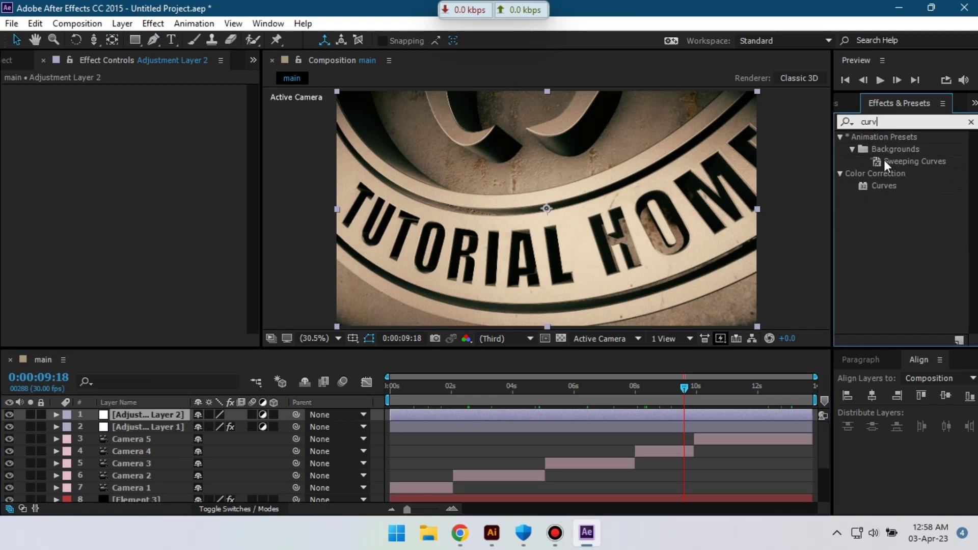
drag(886, 187, 134, 418)
drag(86, 279, 80, 287)
mouse_move(156, 197)
mouse_down()
mouse_move(166, 203)
mouse_move(157, 199)
mouse_up()
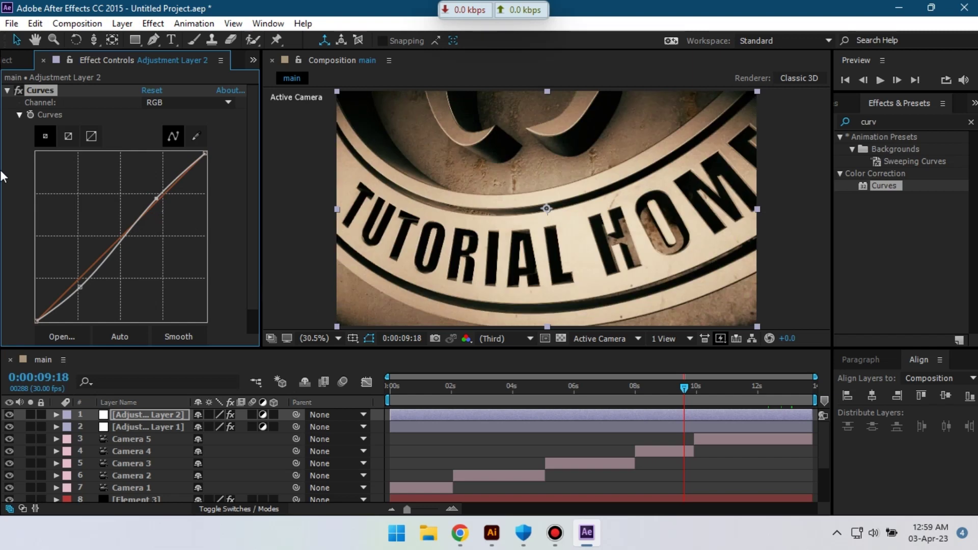
right_click(140, 414)
- Add Adjustment Layer 3, apply RG Magic Bullet > Looks, and launch its Looks editor
mouse_move(173, 12)
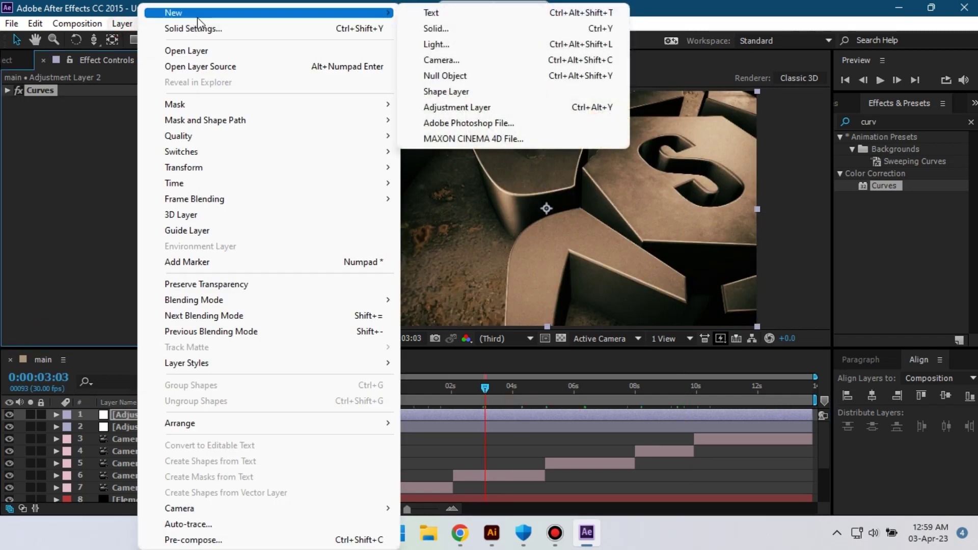
click(475, 109)
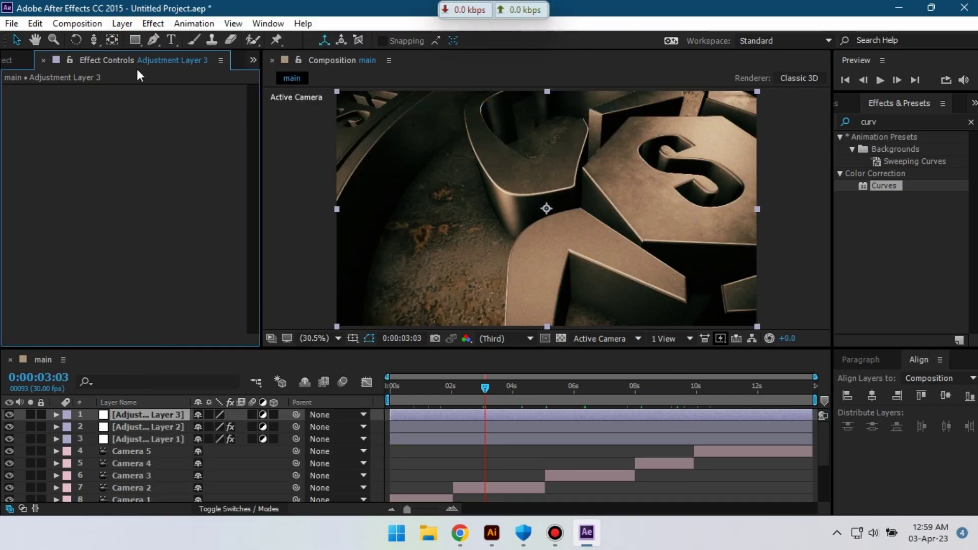
click(154, 24)
mouse_move(236, 314)
click(392, 317)
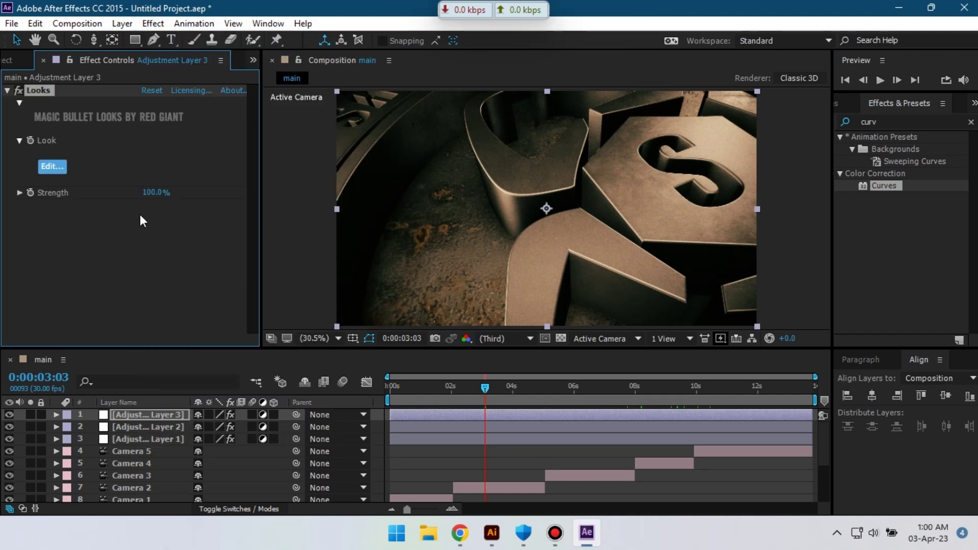
click(51, 168)
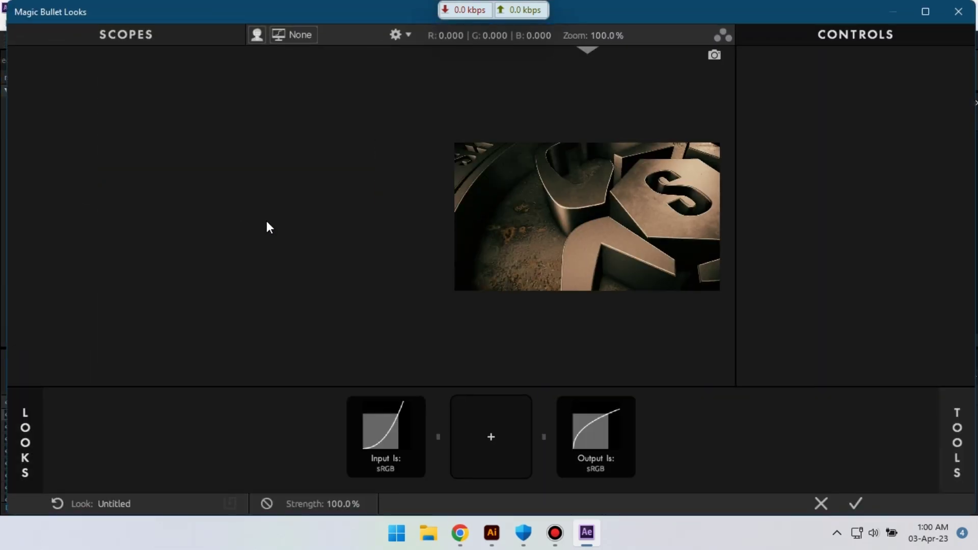
- Apply the People category's Spot Focus look and reshape its vignette ellipse and falloff
click(30, 428)
scroll(67, 303, down, 4)
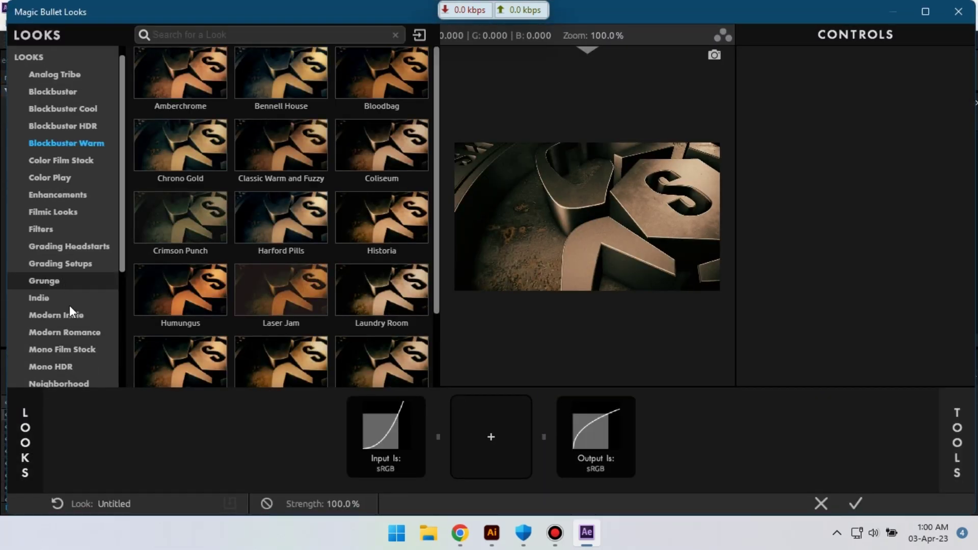
click(44, 360)
click(386, 222)
drag(585, 375, 586, 351)
drag(514, 306, 563, 338)
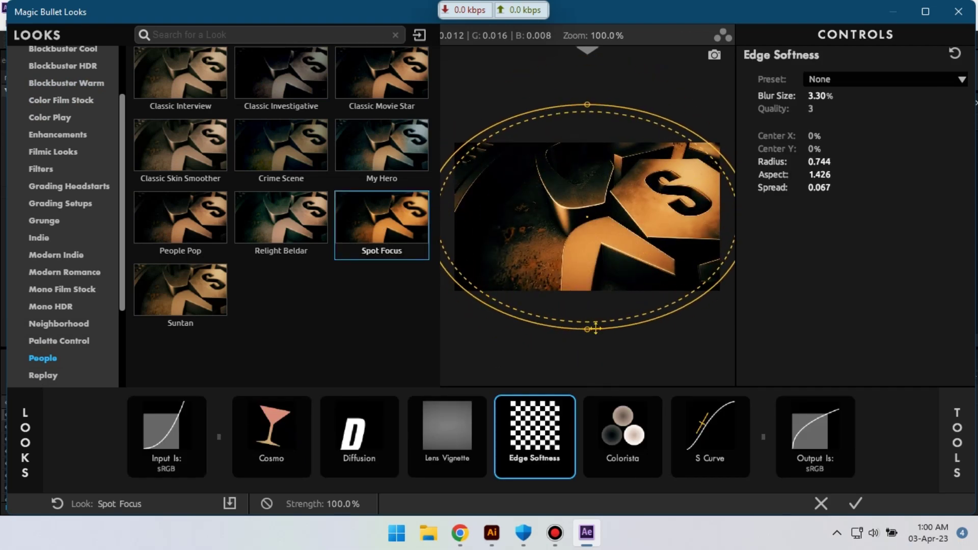
click(858, 506)
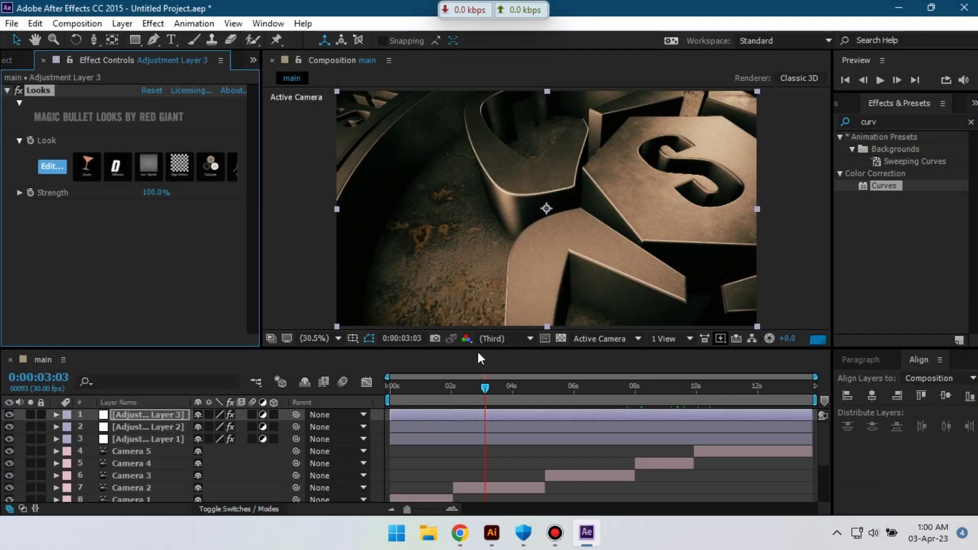
- Set Adjustment Layer 3's Looks strength to 25%
text(15)
key(Return)
click(153, 193)
text(25)
key(Return)
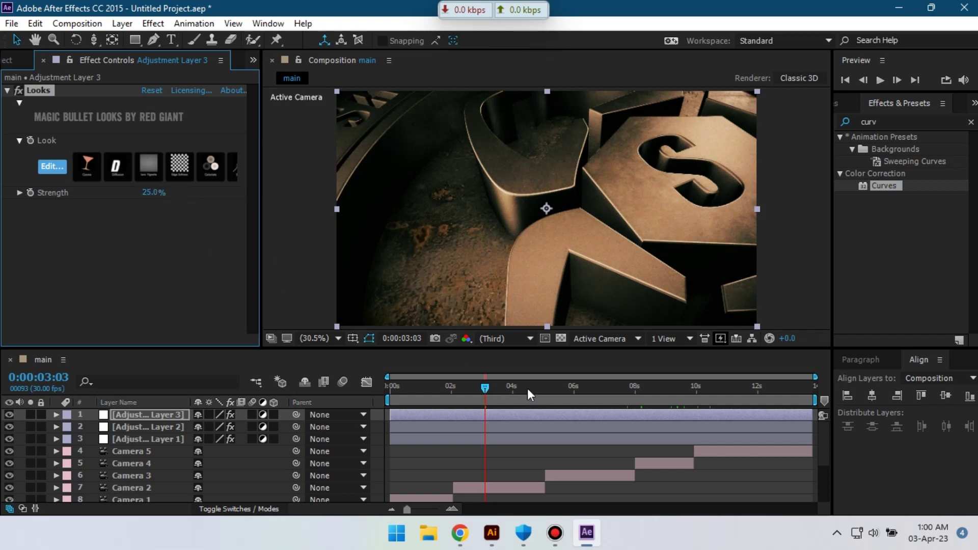
- Scrub through the SHEHAB EDITZ frames and opening shot, then preview the animation
drag(526, 398, 760, 403)
click(402, 398)
drag(414, 399, 393, 399)
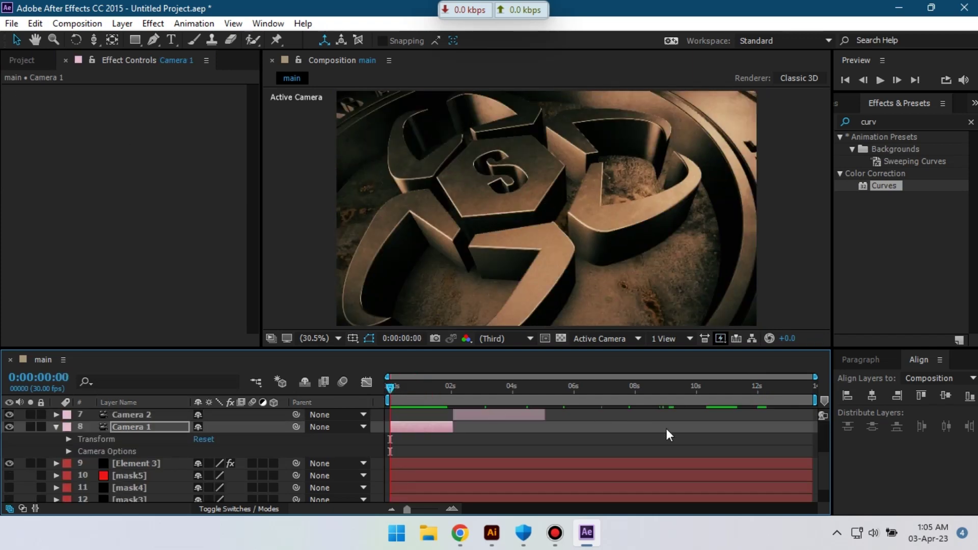
key(space)
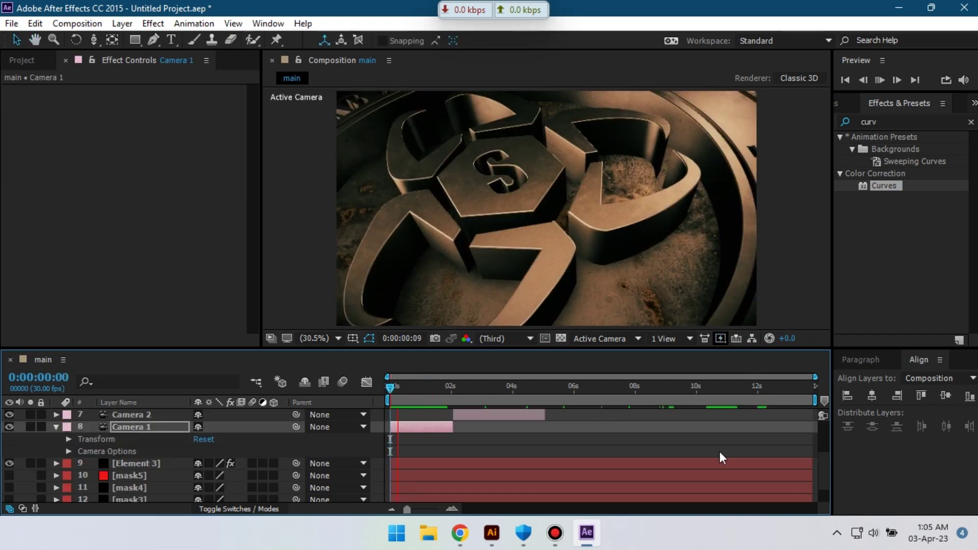